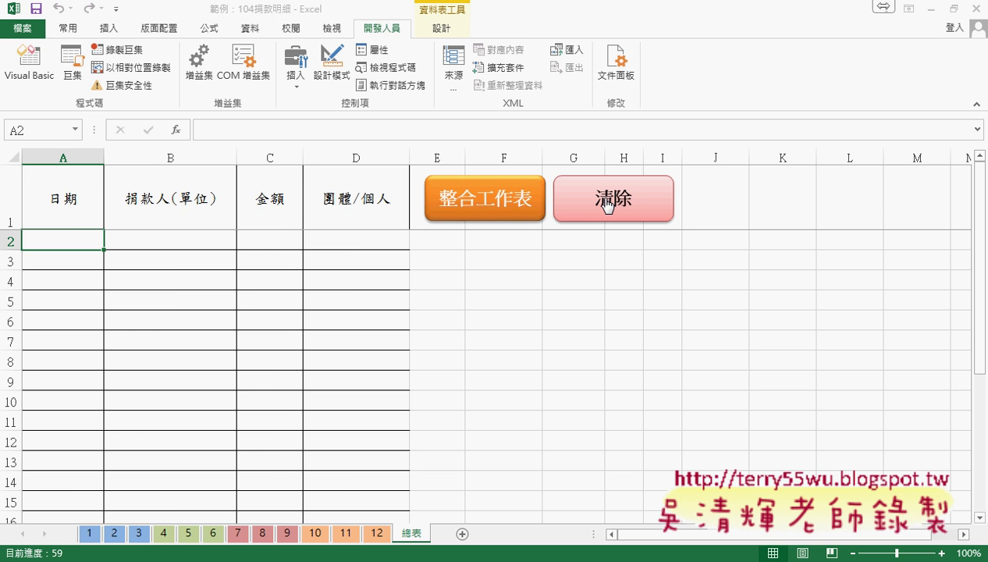
Step: Run 整合工作表 and 清除, check monthly sheets 12 and 11, then return to 總表
{"action": "left_click", "coordinate": [495, 203]}
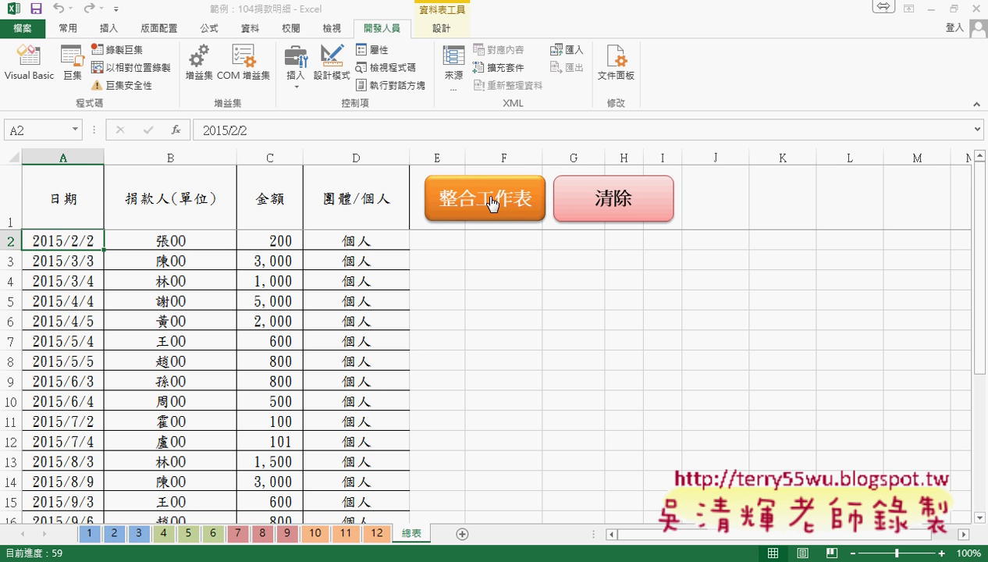
{"action": "left_click", "coordinate": [608, 204]}
{"action": "left_click", "coordinate": [377, 534]}
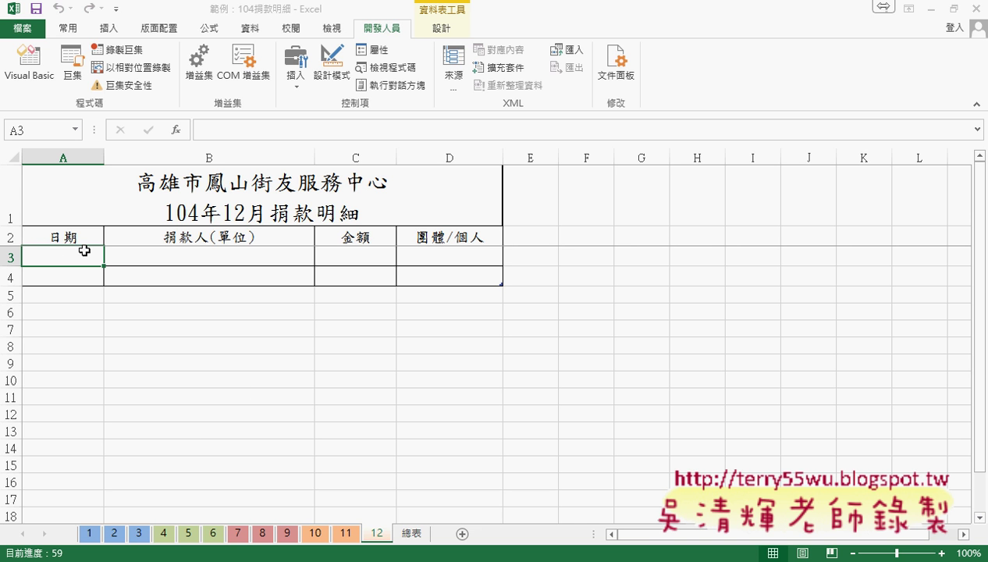
{"action": "left_click", "coordinate": [353, 536]}
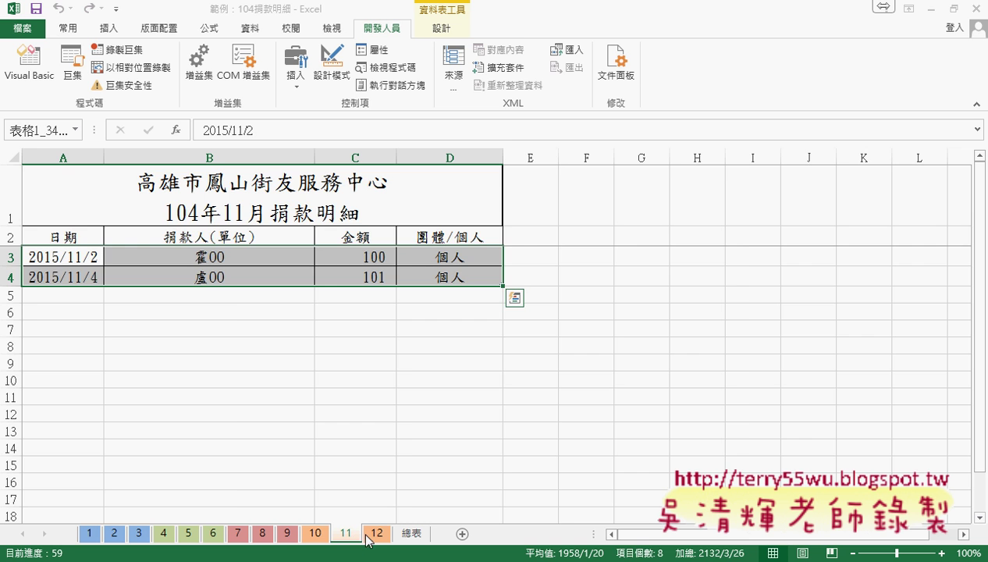
{"action": "left_click", "coordinate": [410, 534]}
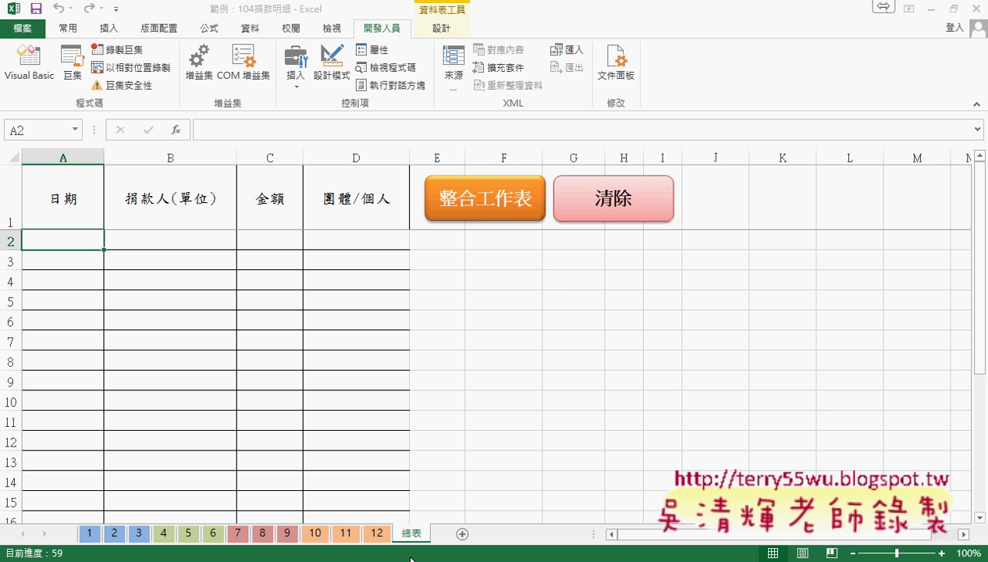
Step: Open the 整合工作表 shape's macro code and mark its Sheets("總表").Select lines
{"action": "right_click", "coordinate": [476, 201]}
{"action": "left_click", "coordinate": [554, 391]}
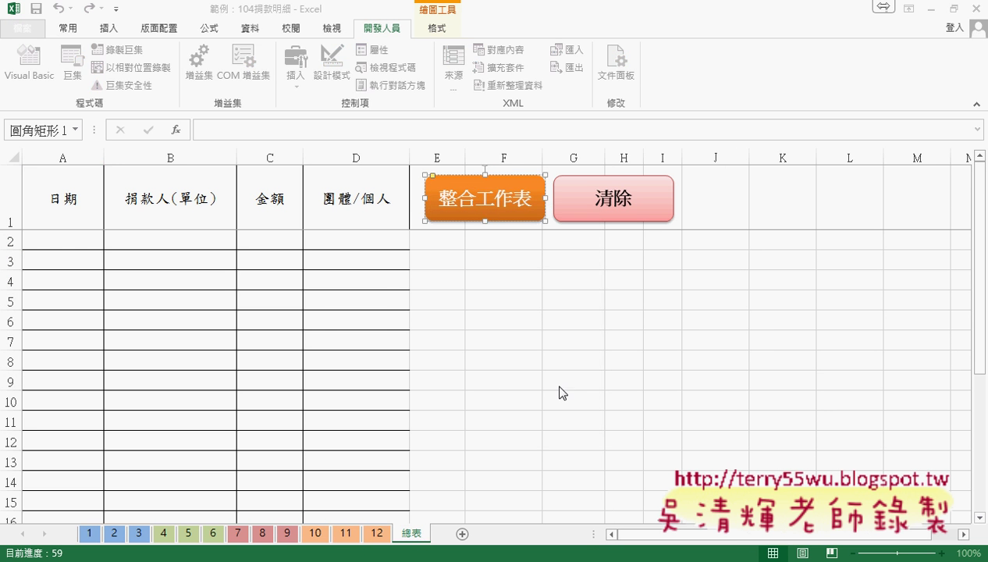
{"action": "left_click", "coordinate": [712, 273]}
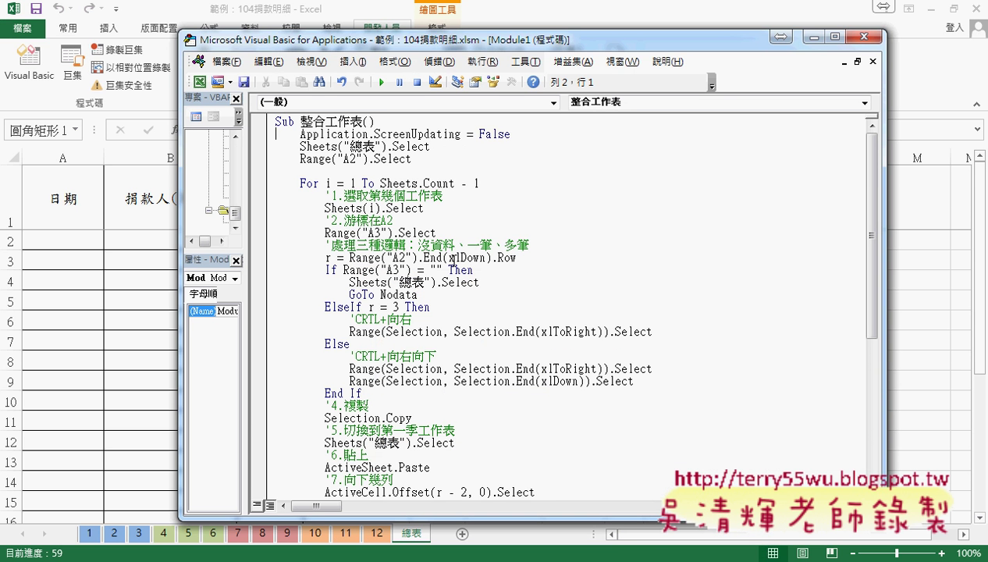
{"action": "left_click_drag", "start_coordinate": [353, 294], "coordinate": [349, 283]}
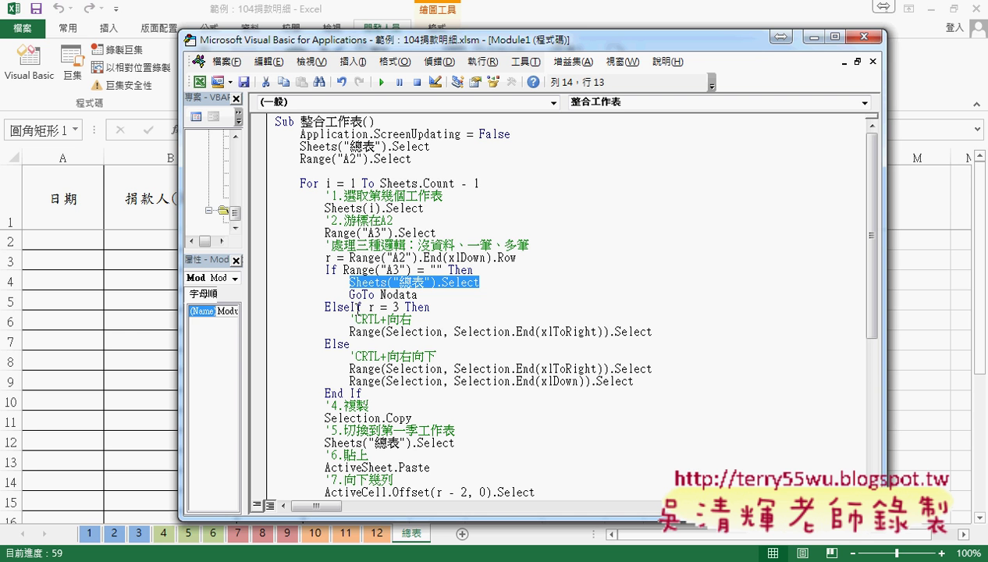
{"action": "left_click_drag", "start_coordinate": [453, 443], "coordinate": [318, 443]}
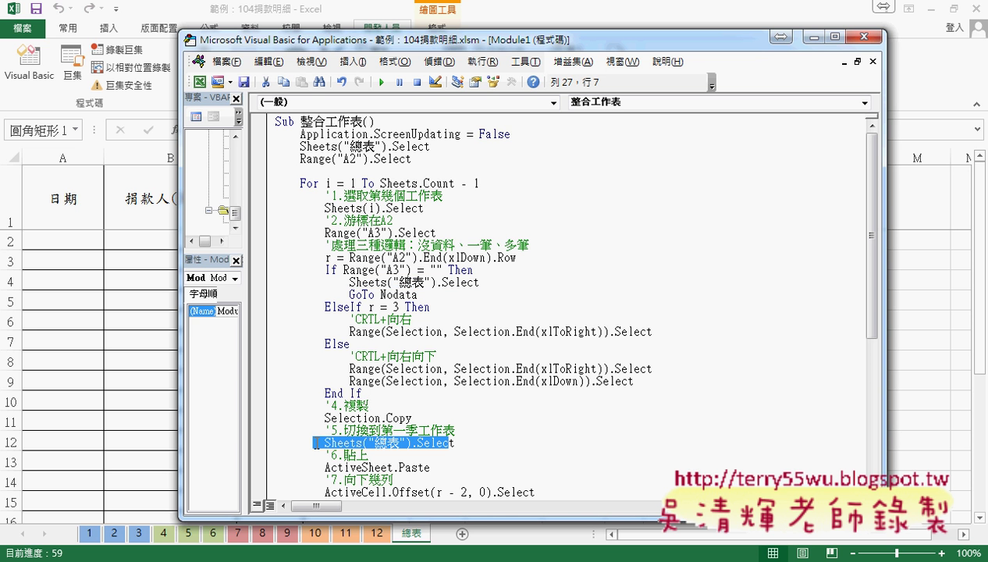
{"action": "left_click_drag", "start_coordinate": [349, 282], "coordinate": [481, 282]}
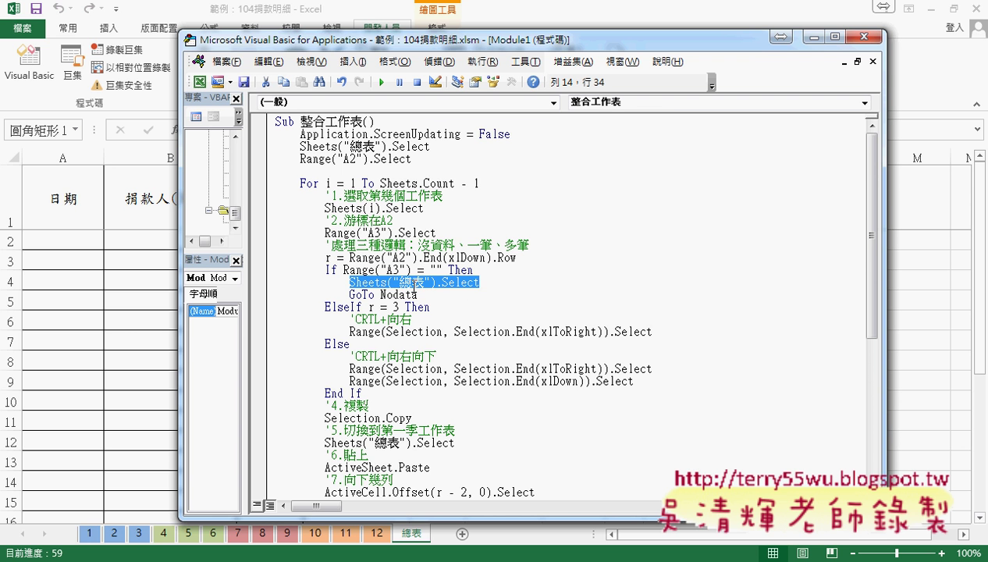
Step: Read down through the 清除 macro code, then go back to the 總表 worksheet
{"action": "left_click", "coordinate": [418, 294]}
{"action": "scroll", "coordinate": [377, 417], "scroll_direction": "down", "scroll_amount": 2}
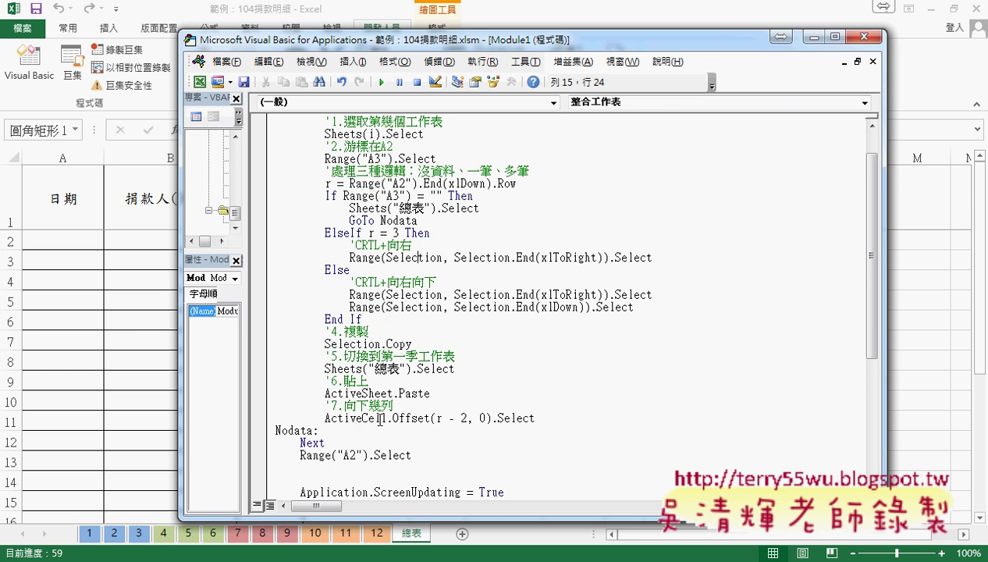
{"action": "left_click_drag", "start_coordinate": [483, 210], "coordinate": [348, 213]}
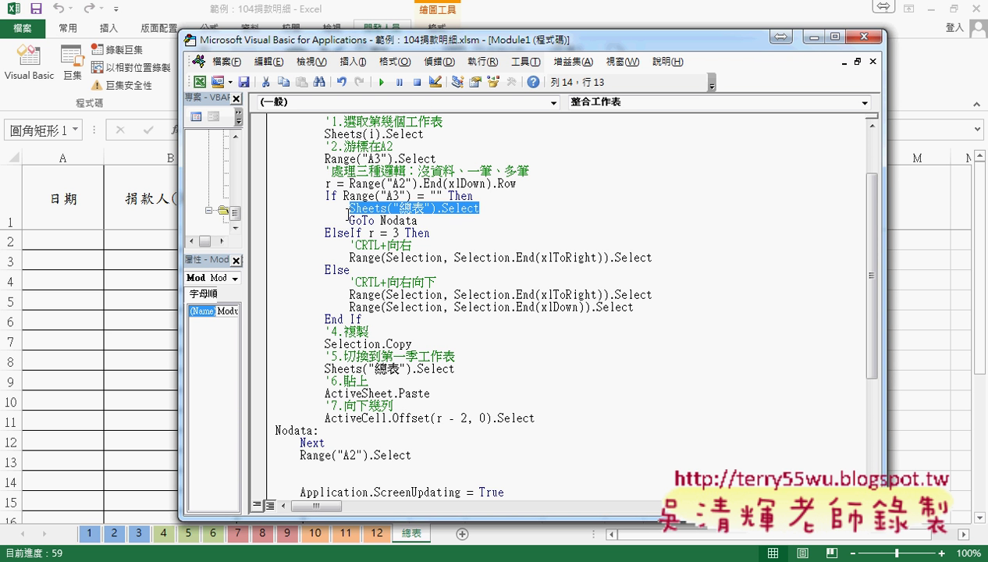
{"action": "left_click", "coordinate": [485, 307]}
{"action": "scroll", "coordinate": [489, 336], "scroll_direction": "down", "scroll_amount": 3}
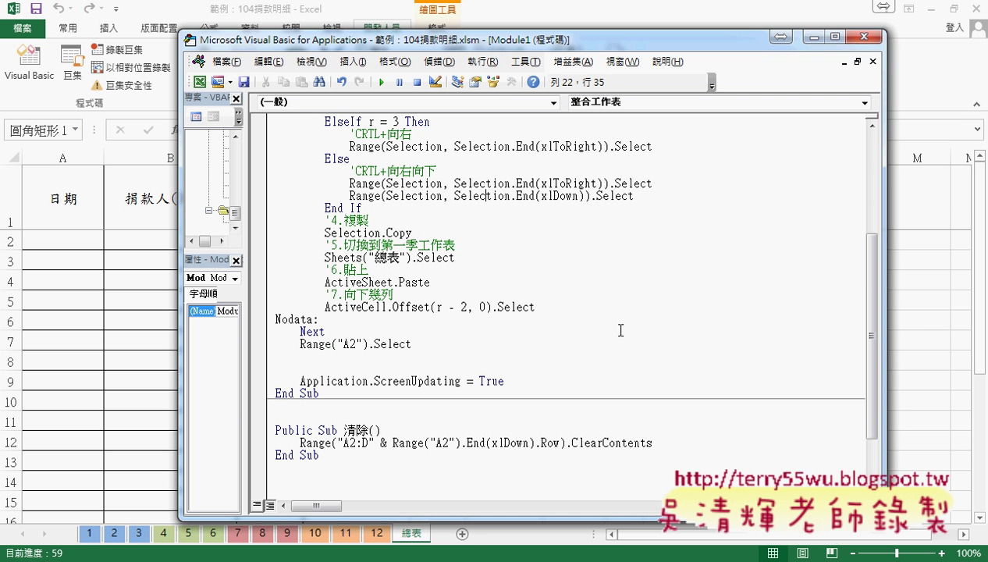
{"action": "left_click", "coordinate": [920, 322]}
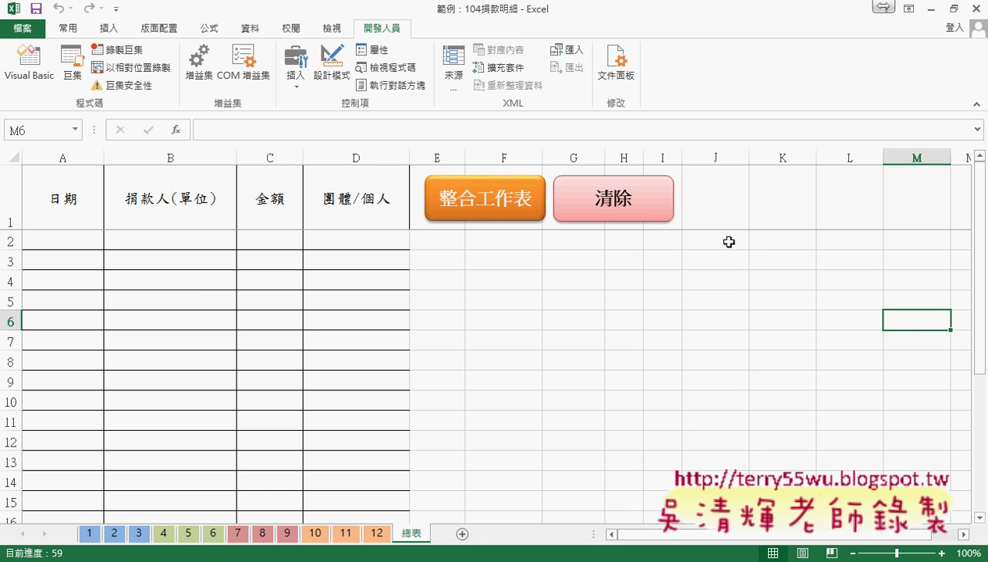
Step: Run 整合工作表, clear with 清除, then run 整合工作表 again to refill 總表 with donation records
{"action": "left_click", "coordinate": [493, 218]}
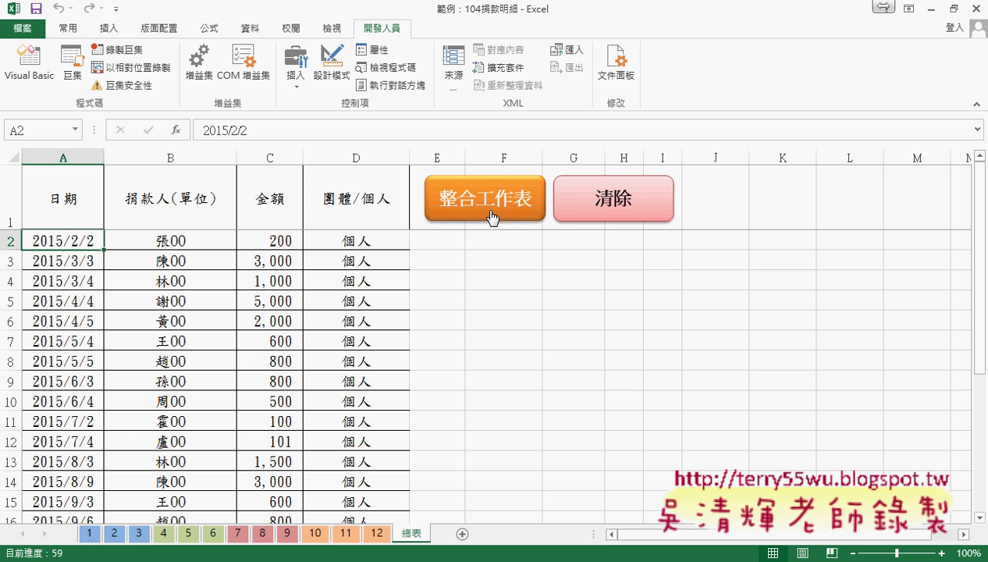
{"action": "left_click", "coordinate": [572, 204]}
{"action": "left_click", "coordinate": [503, 208]}
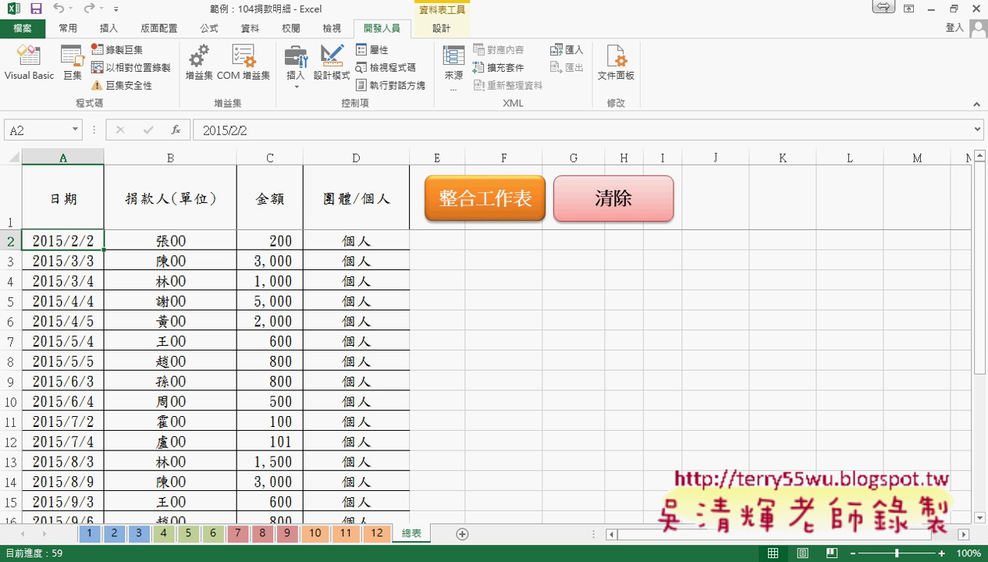
Step: Open the 程式碼 Google Doc and copy the Sheets("總表").Select line from the VBA editor
{"action": "key", "text": "alt+Tab"}
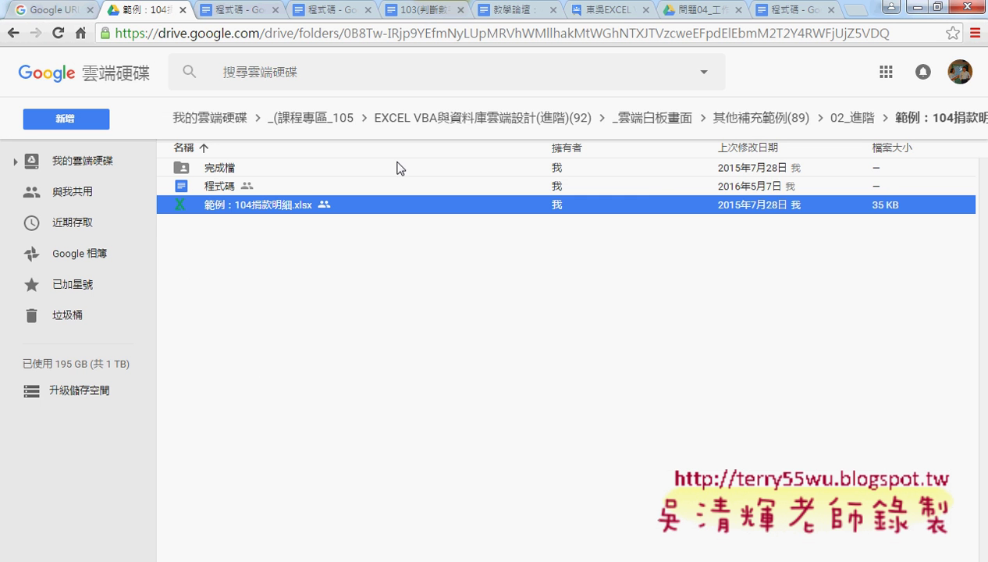
{"action": "double_click", "coordinate": [247, 187]}
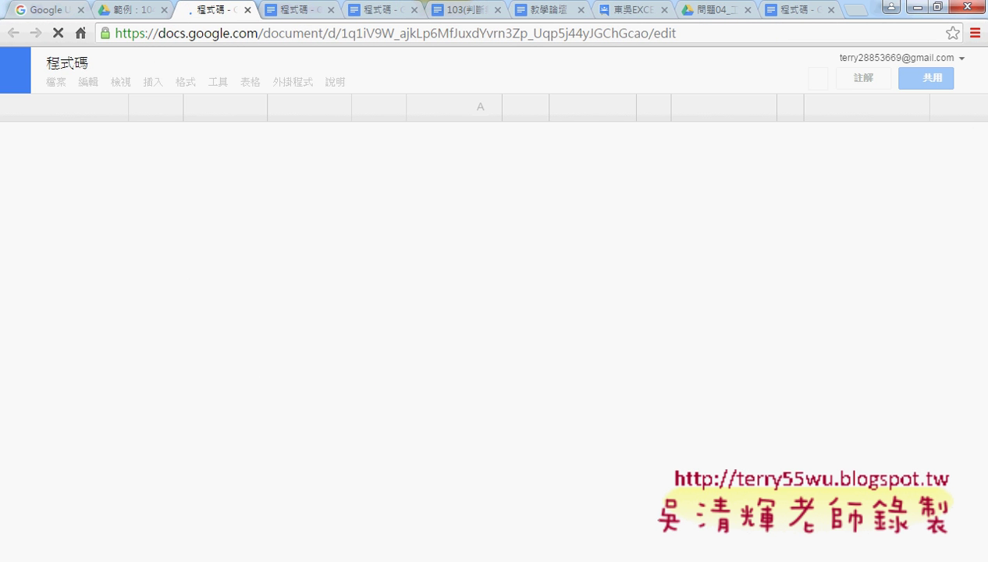
{"action": "mouse_move", "coordinate": [351, 560]}
{"action": "left_click", "coordinate": [593, 500]}
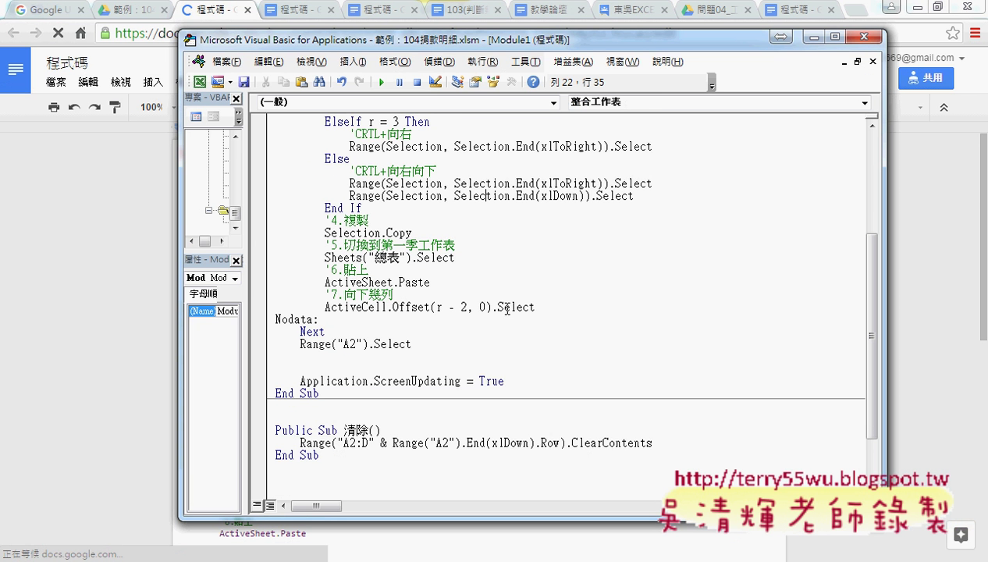
{"action": "scroll", "coordinate": [523, 213], "scroll_direction": "up", "scroll_amount": 3}
{"action": "left_click_drag", "start_coordinate": [479, 208], "coordinate": [350, 210]}
{"action": "key", "text": "ctrl+c"}
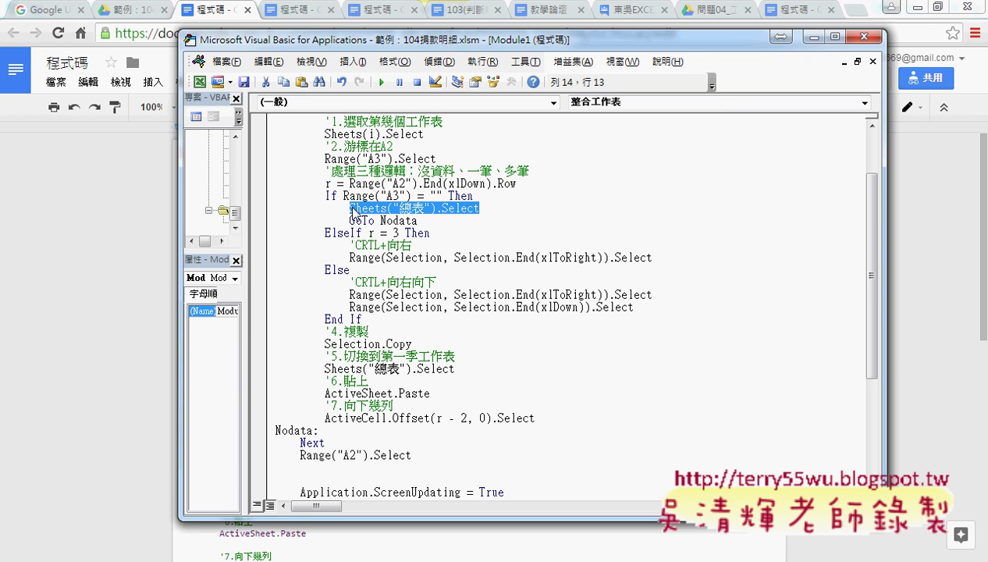
{"action": "left_click", "coordinate": [212, 11]}
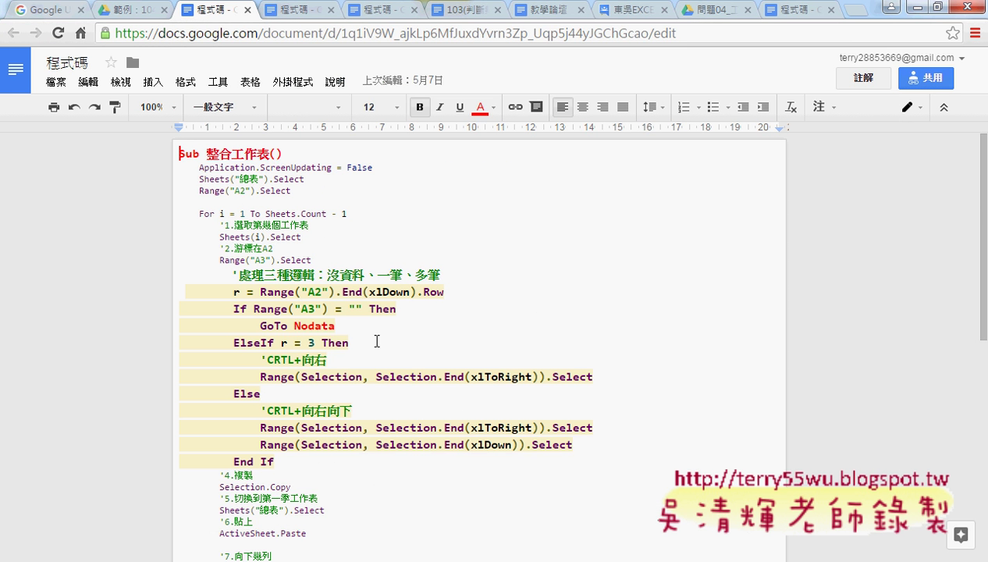
Step: Paste the line, indented, below If Range("A3") = "" Then and highlight it yellow
{"action": "left_click_drag", "start_coordinate": [404, 309], "coordinate": [424, 310]}
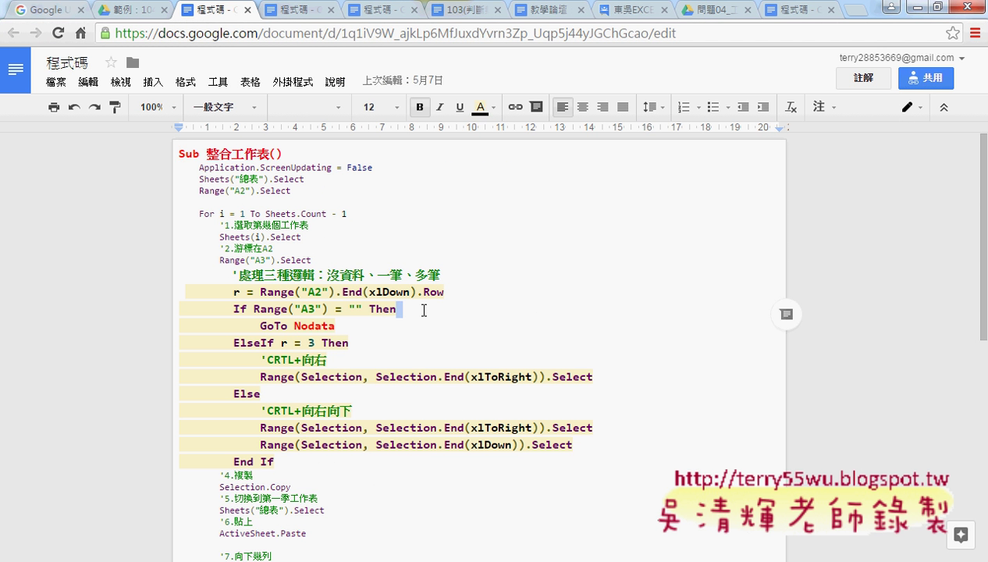
{"action": "key", "text": "Return"}
{"action": "key", "text": "ctrl+v"}
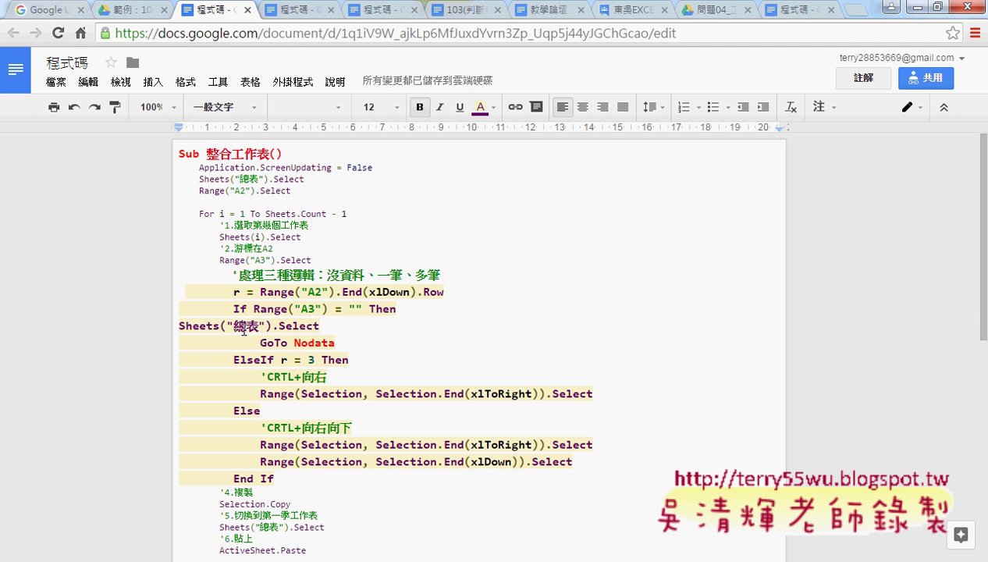
{"action": "key", "text": "Tab"}
{"action": "key", "text": "Tab"}
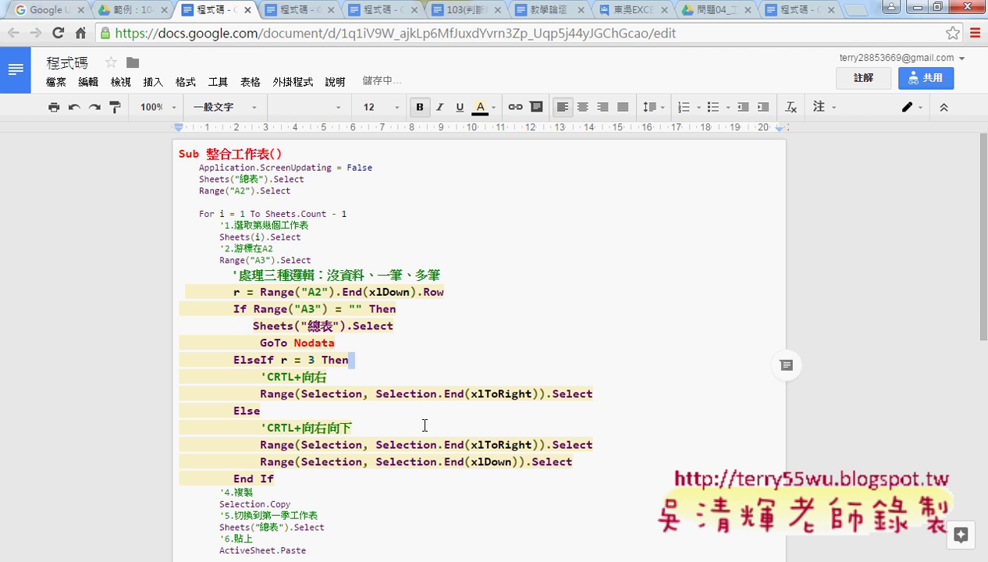
{"action": "left_click_drag", "start_coordinate": [396, 326], "coordinate": [253, 326]}
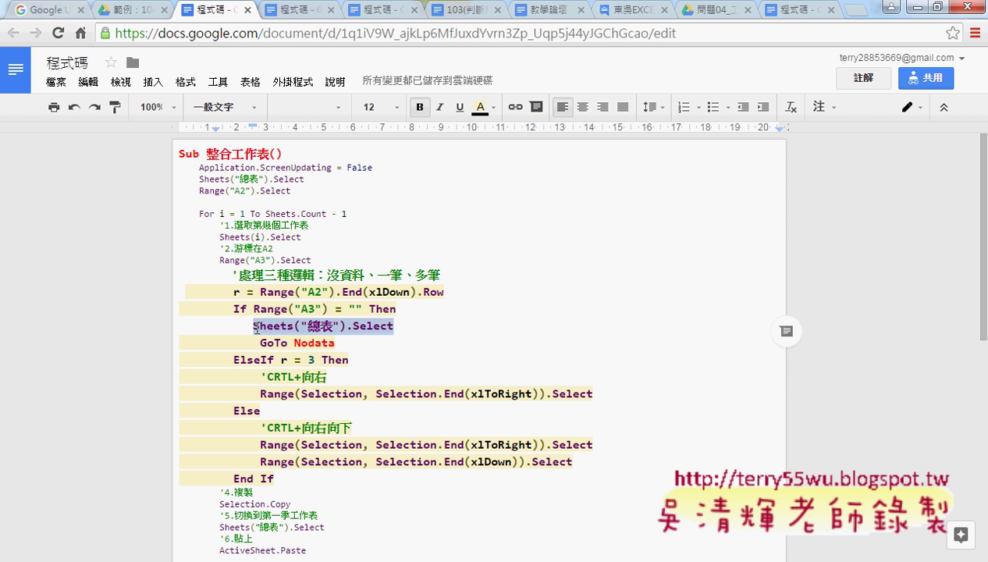
{"action": "left_click", "coordinate": [481, 109]}
{"action": "left_click", "coordinate": [584, 136]}
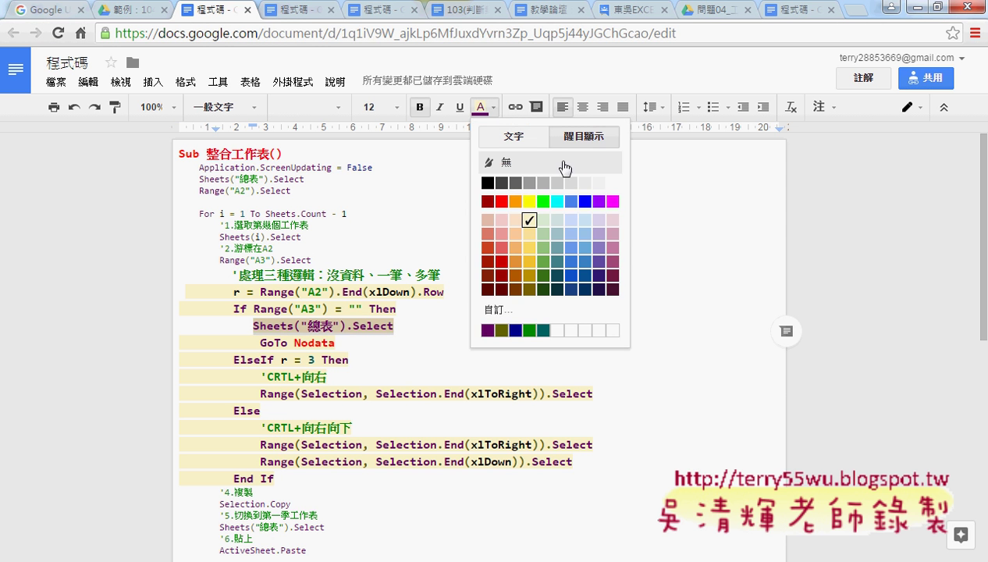
{"action": "left_click", "coordinate": [529, 202]}
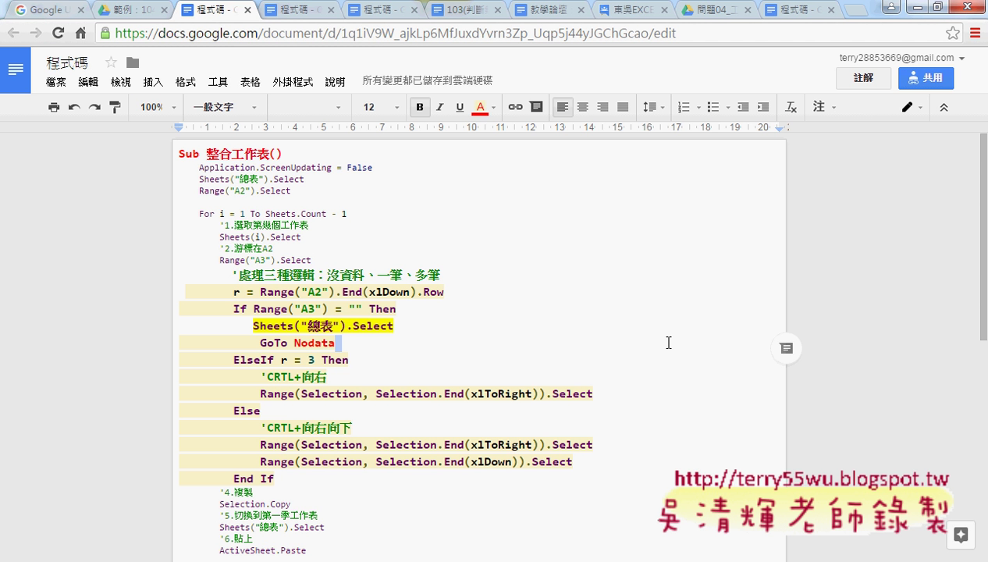
Step: Close the VBA editor, then save and close the 範例：104捐款明細 workbook
{"action": "left_click", "coordinate": [910, 8]}
{"action": "left_click", "coordinate": [872, 37]}
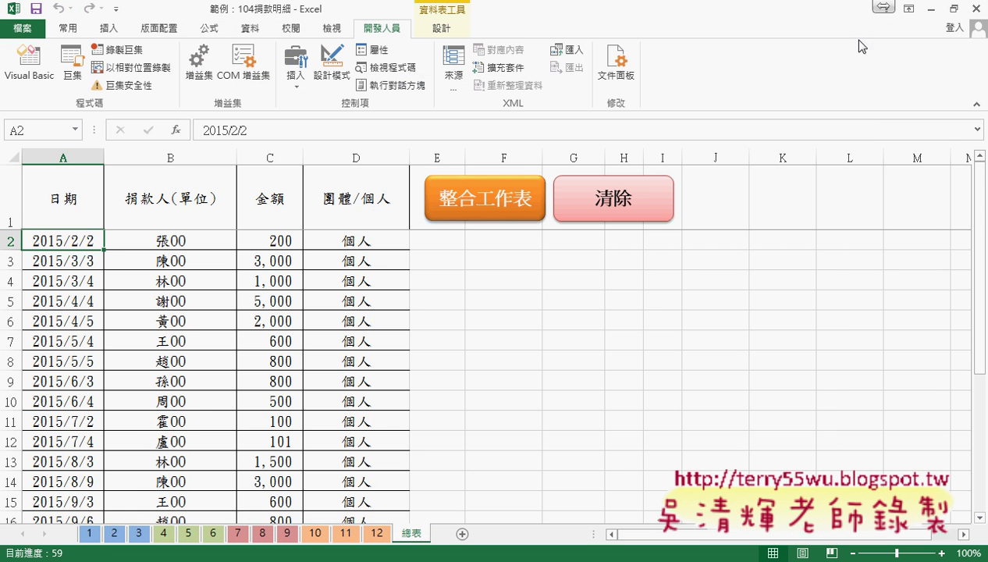
{"action": "left_click", "coordinate": [974, 9]}
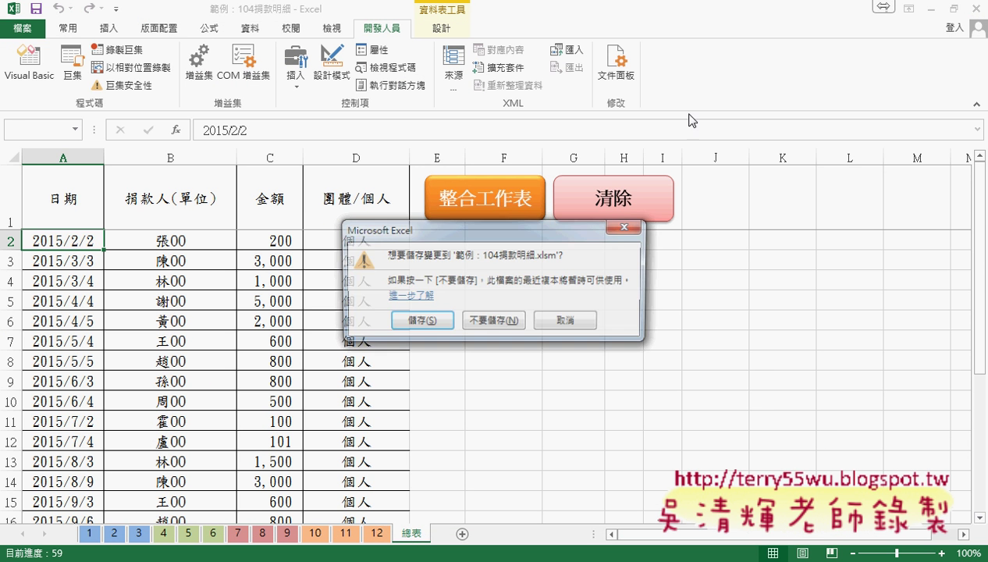
{"action": "left_click", "coordinate": [419, 322]}
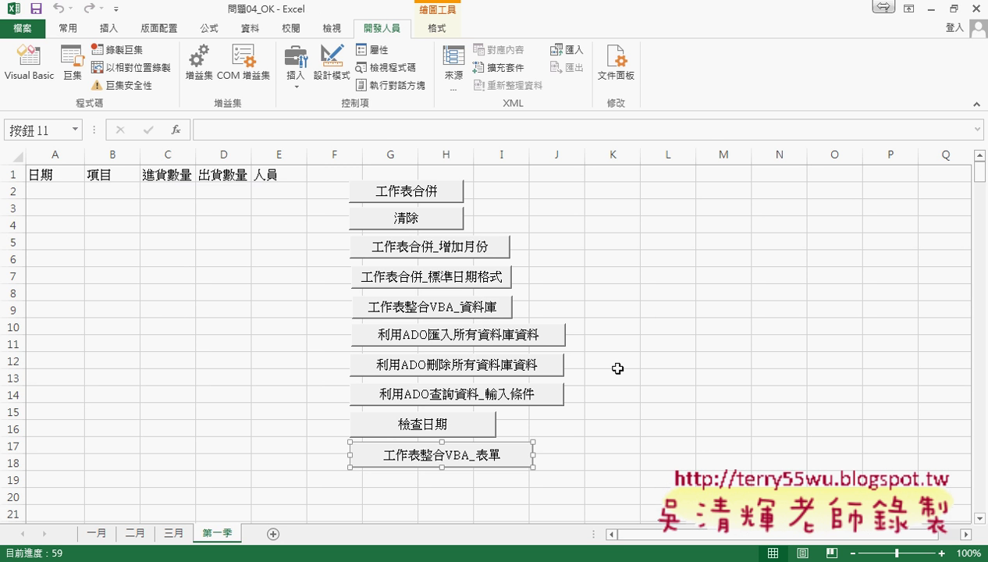
Step: Run 工作表合併_標準日期格式, debug its error, reset the macro and close the editor
{"action": "left_click", "coordinate": [679, 401]}
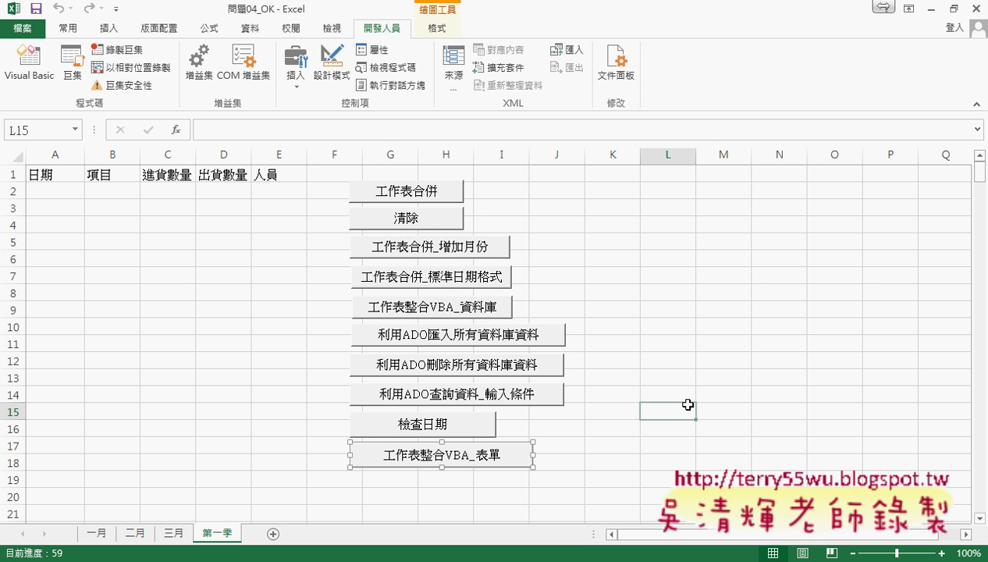
{"action": "left_click", "coordinate": [441, 279]}
{"action": "left_click", "coordinate": [525, 267]}
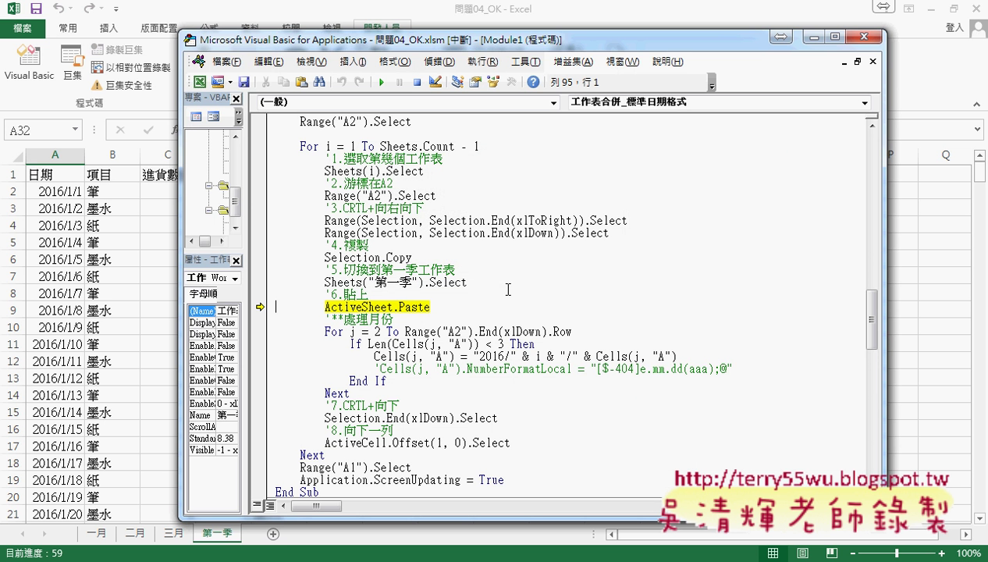
{"action": "left_click", "coordinate": [418, 82]}
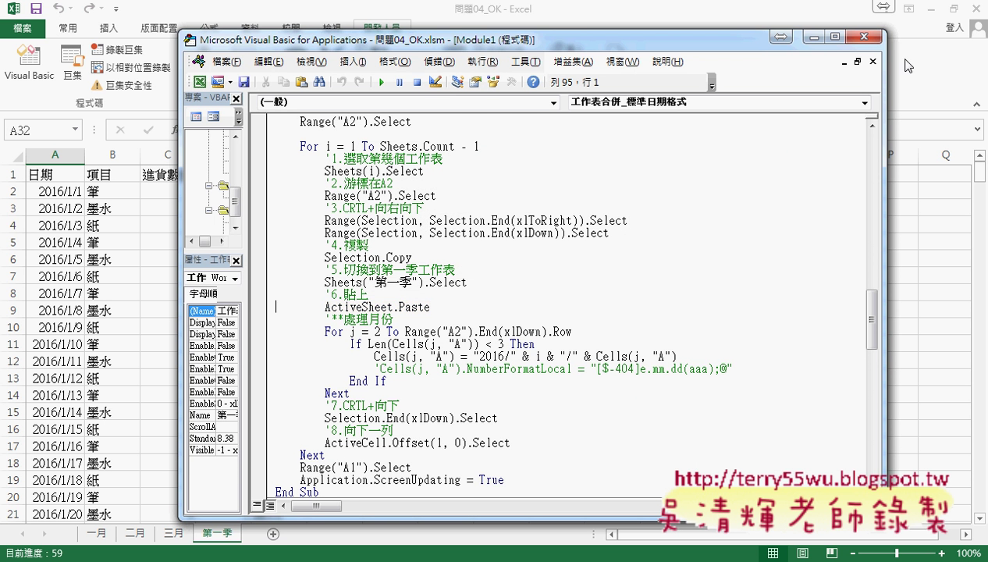
{"action": "left_click", "coordinate": [872, 36]}
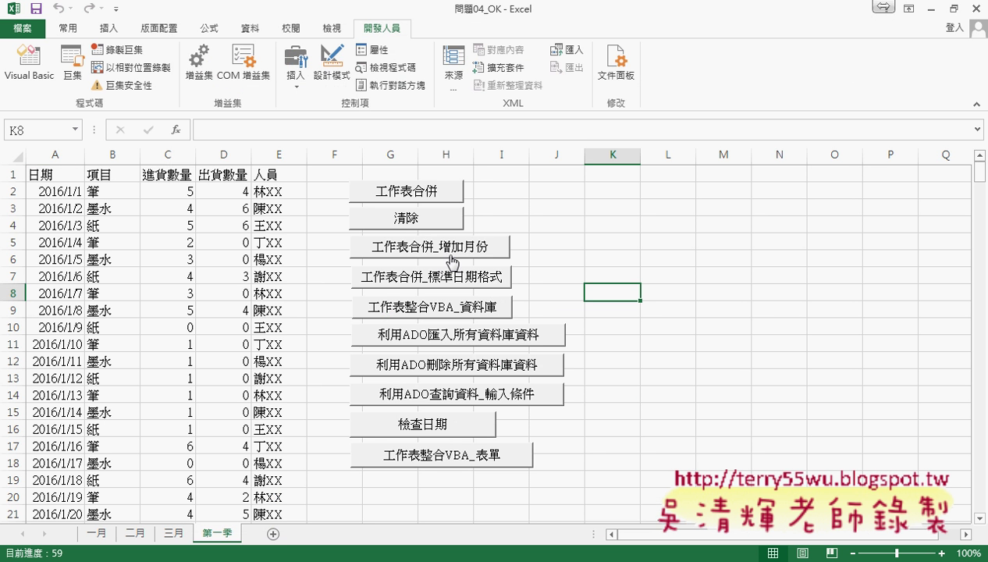
Step: Clear 第一季, rerun the date-format merge, stop it at the paste error, then open 三月
{"action": "left_click", "coordinate": [412, 219]}
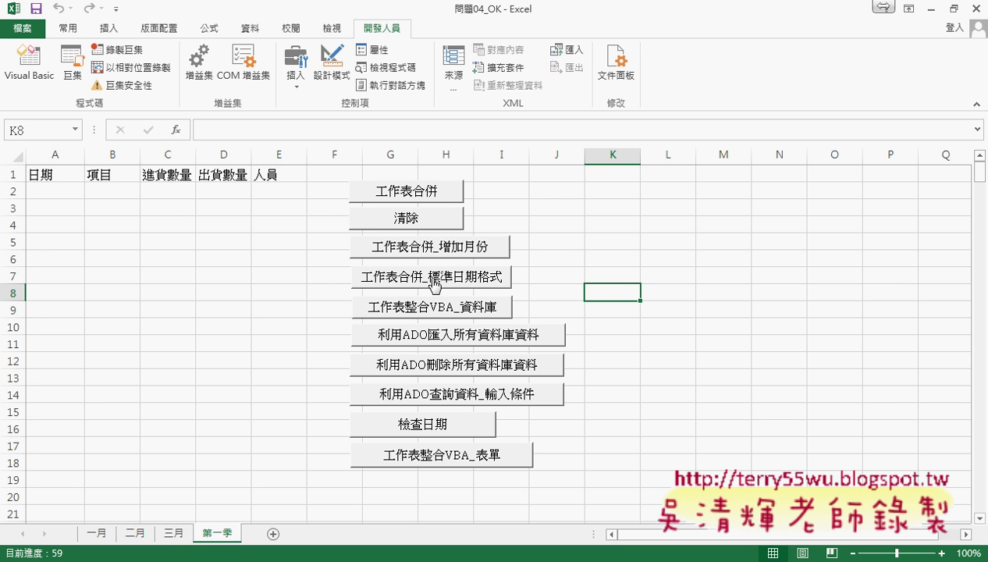
{"action": "left_click", "coordinate": [431, 283]}
{"action": "key", "text": "Return"}
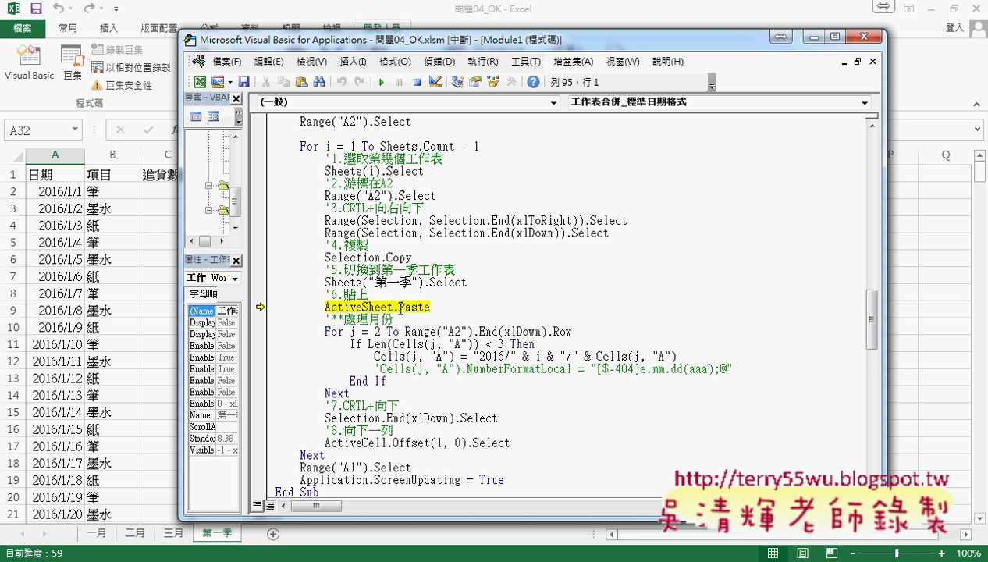
{"action": "left_click", "coordinate": [381, 82]}
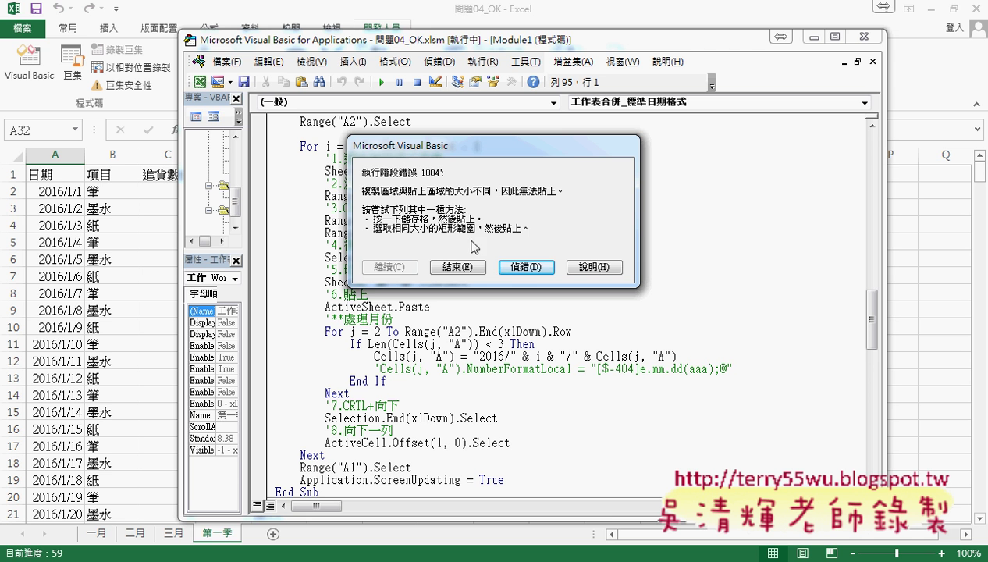
{"action": "left_click", "coordinate": [525, 267]}
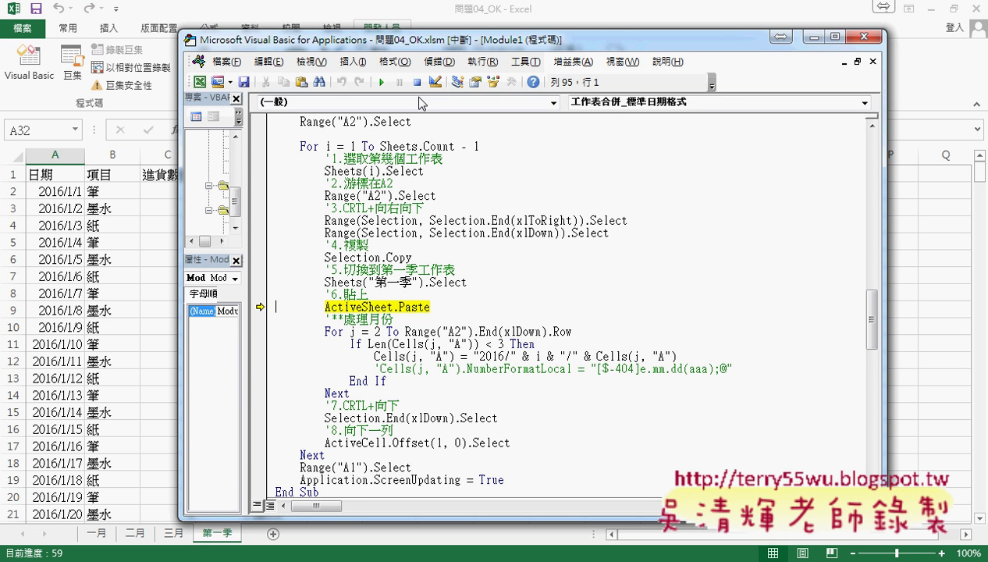
{"action": "left_click", "coordinate": [417, 82]}
{"action": "left_click", "coordinate": [936, 226]}
{"action": "left_click", "coordinate": [170, 534]}
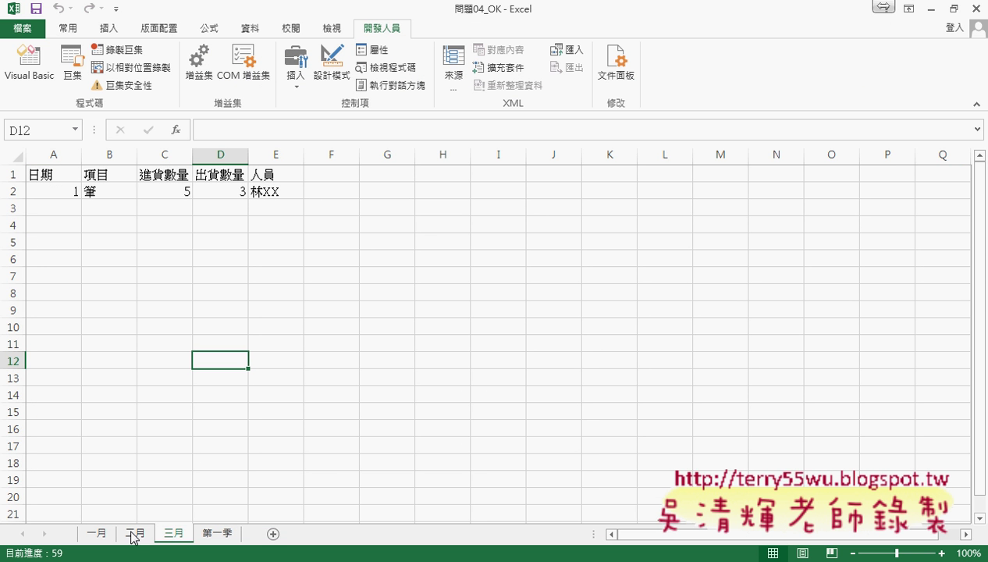
Step: Copy 一月's data block A2:E31 and paste it at A2 on 二月 and 三月
{"action": "left_click", "coordinate": [134, 534]}
{"action": "left_click", "coordinate": [97, 534]}
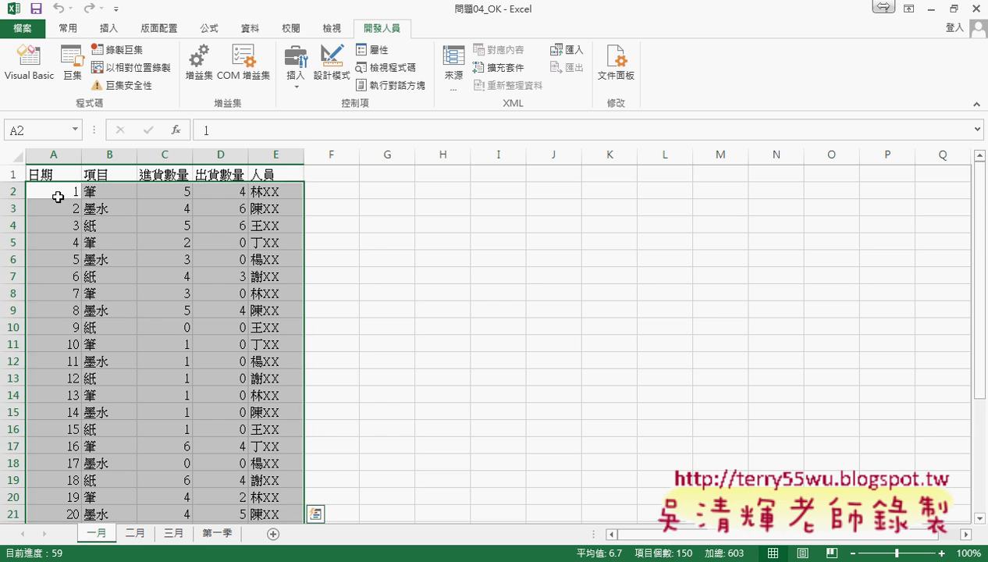
{"action": "left_click", "coordinate": [55, 193]}
{"action": "key", "text": "ctrl+shift+Right"}
{"action": "key", "text": "ctrl+shift+Down"}
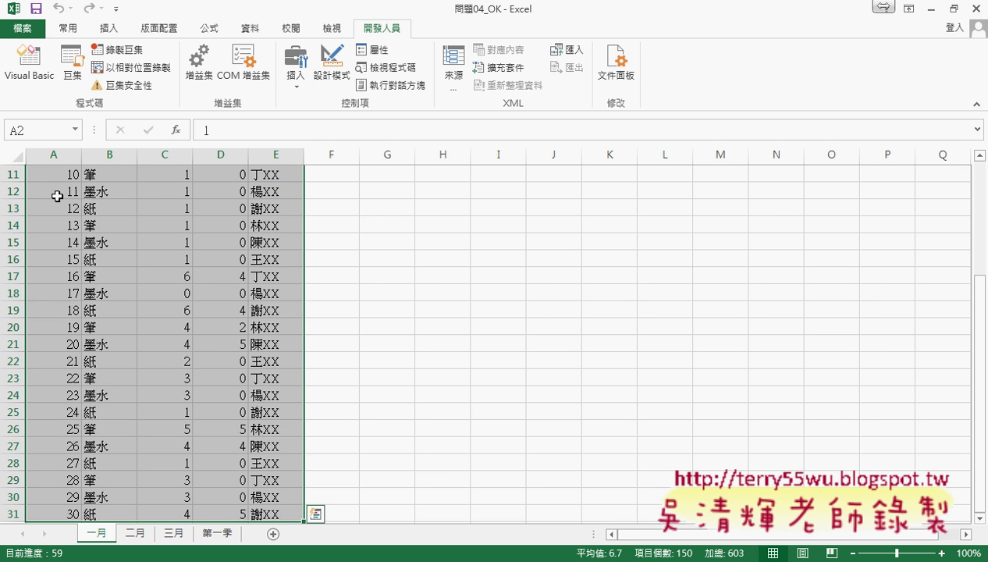
{"action": "key", "text": "ctrl+c"}
{"action": "left_click", "coordinate": [135, 534]}
{"action": "left_click", "coordinate": [54, 192]}
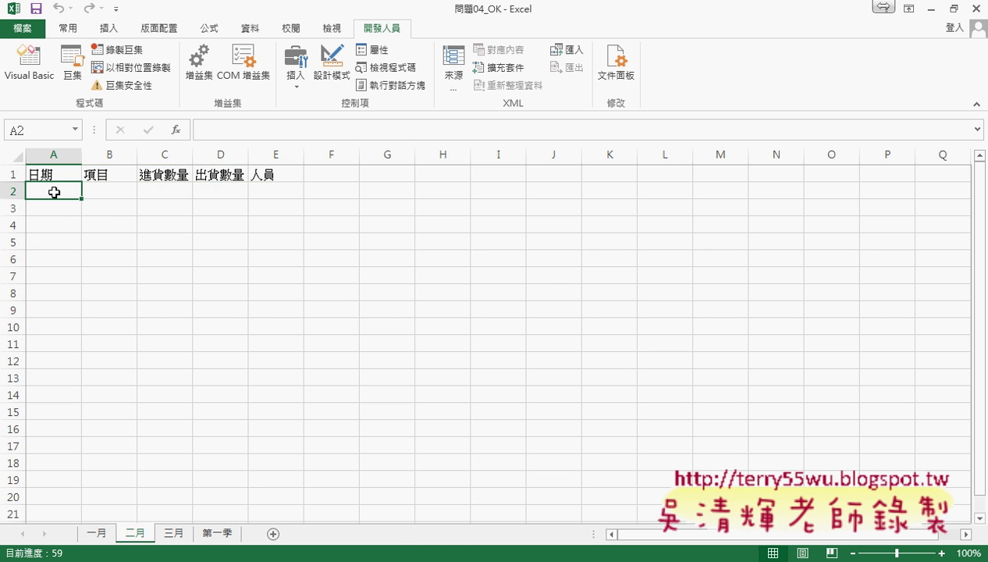
{"action": "key", "text": "ctrl+v"}
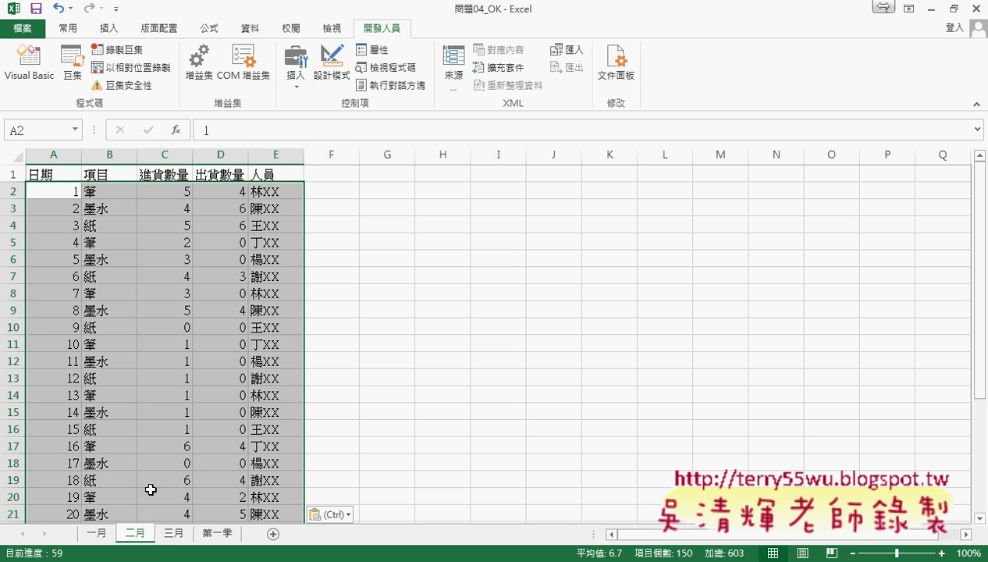
{"action": "left_click", "coordinate": [173, 534]}
{"action": "left_click", "coordinate": [46, 191]}
{"action": "key", "text": "ctrl+v"}
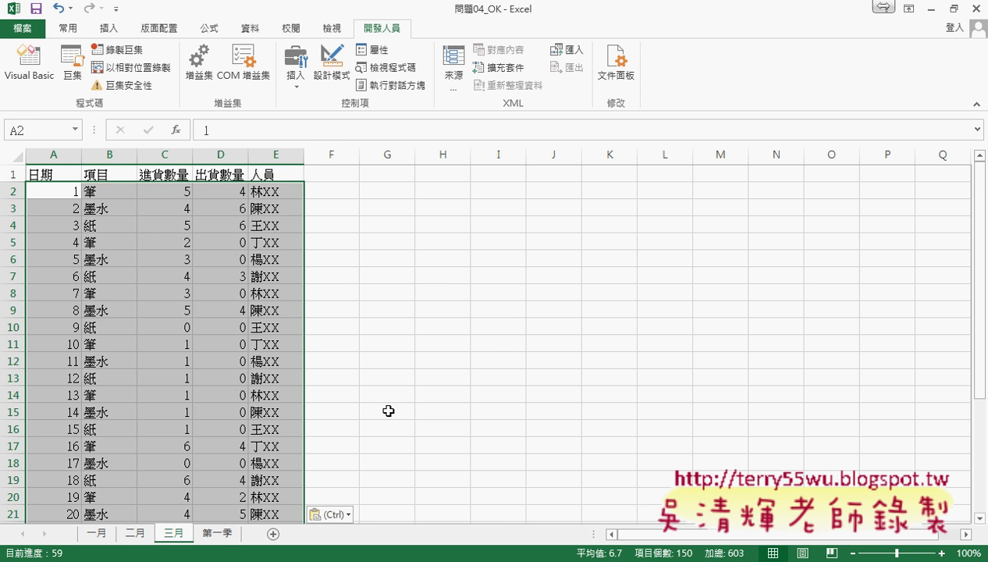
Step: Rerun 工作表合併_標準日期格式 on 第一季 and confirm A2 now holds a full 2016 date
{"action": "left_click", "coordinate": [223, 537]}
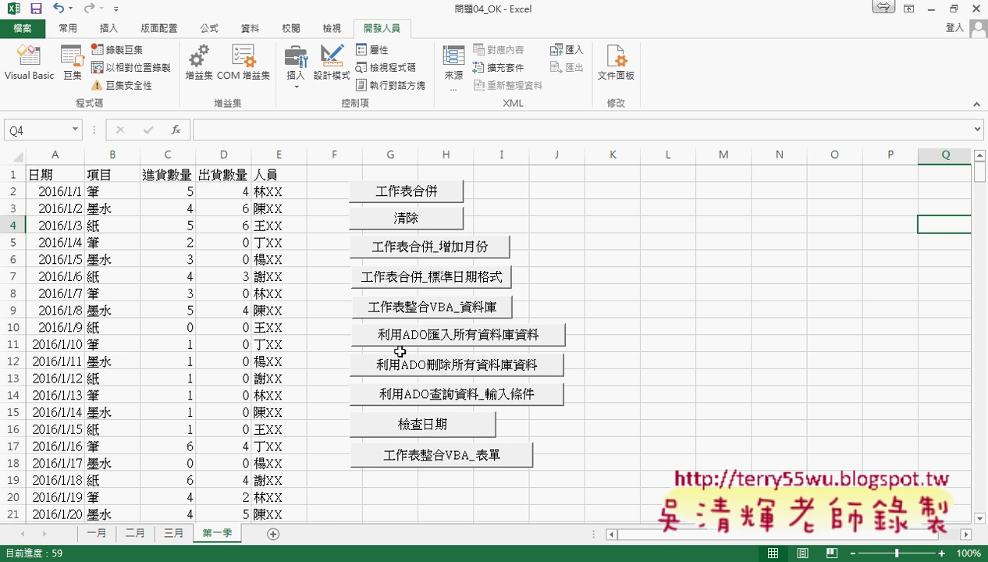
{"action": "left_click", "coordinate": [660, 312]}
{"action": "left_click", "coordinate": [442, 286]}
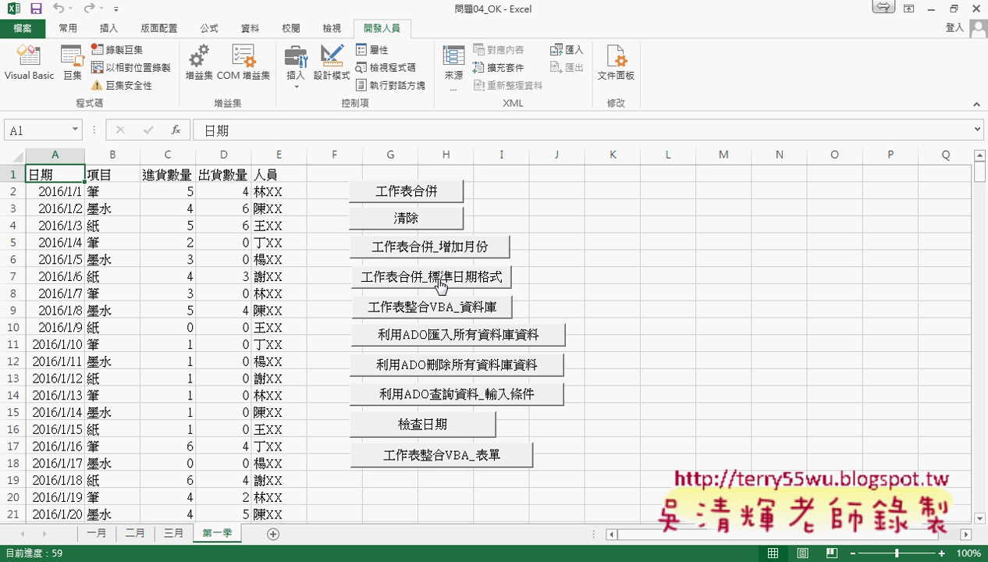
{"action": "left_click", "coordinate": [56, 189]}
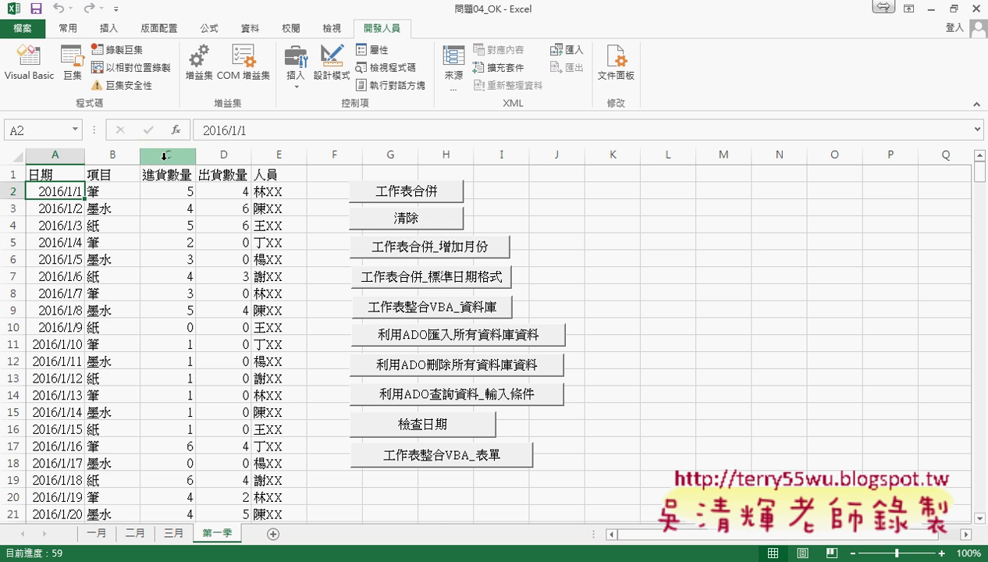
{"action": "left_click_drag", "start_coordinate": [202, 130], "coordinate": [224, 127]}
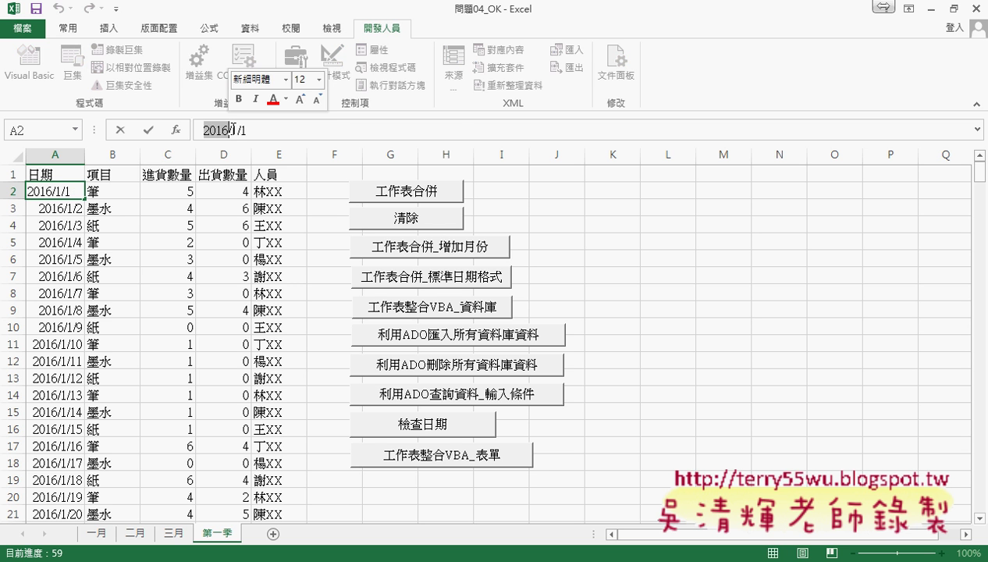
{"action": "left_click", "coordinate": [234, 128]}
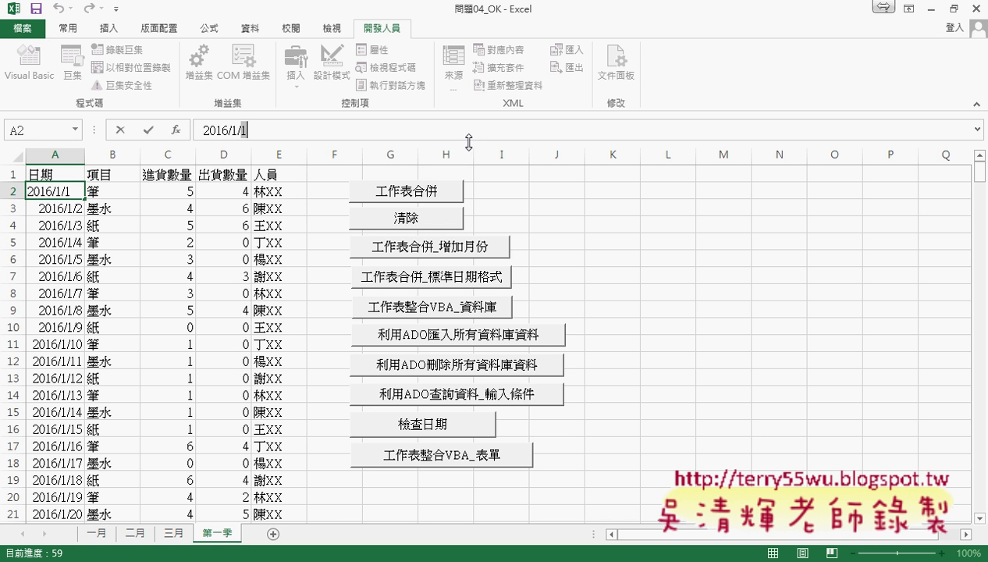
{"action": "right_click", "coordinate": [465, 274]}
Step: Open the 工作表合併_標準日期格式 code and select the For j loop and Len(Cells(j, "A")) < 3 condition
{"action": "left_click", "coordinate": [506, 401]}
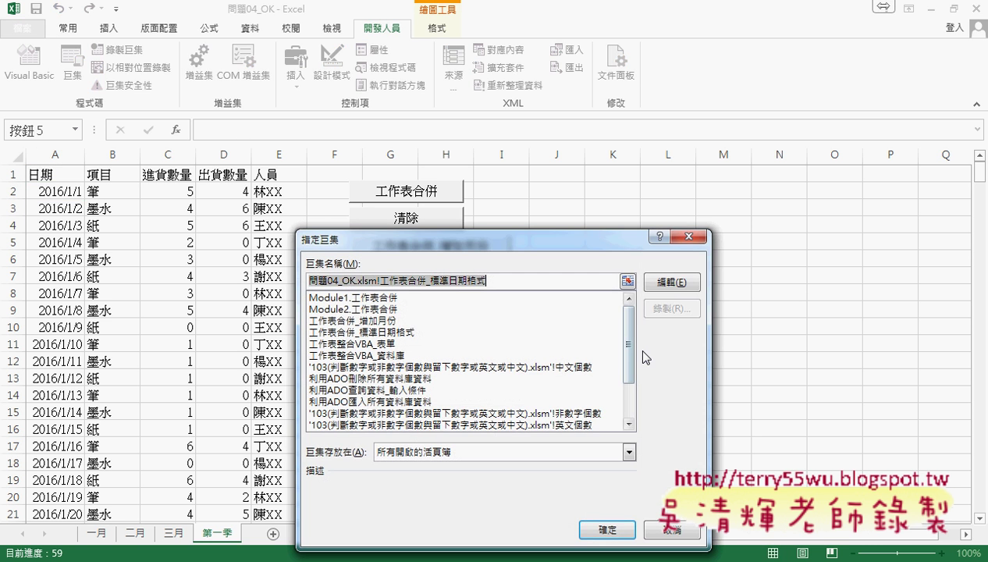
{"action": "left_click", "coordinate": [665, 283]}
{"action": "scroll", "coordinate": [585, 281], "scroll_direction": "down", "scroll_amount": 3}
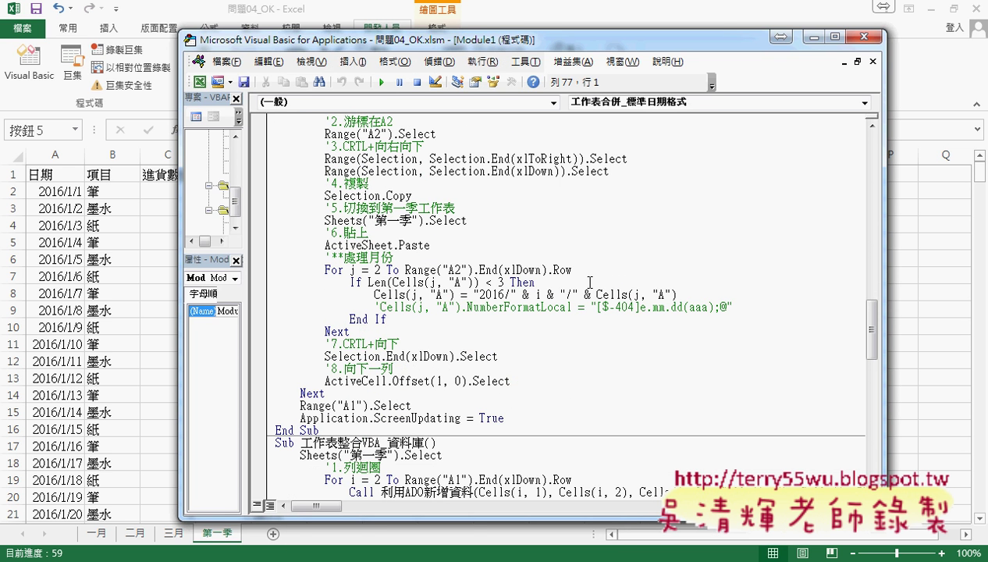
{"action": "left_click_drag", "start_coordinate": [324, 258], "coordinate": [353, 257]}
{"action": "left_click", "coordinate": [411, 246]}
{"action": "left_click", "coordinate": [348, 270]}
{"action": "left_click", "coordinate": [375, 269]}
{"action": "left_click", "coordinate": [418, 269]}
{"action": "key", "text": "shift+End"}
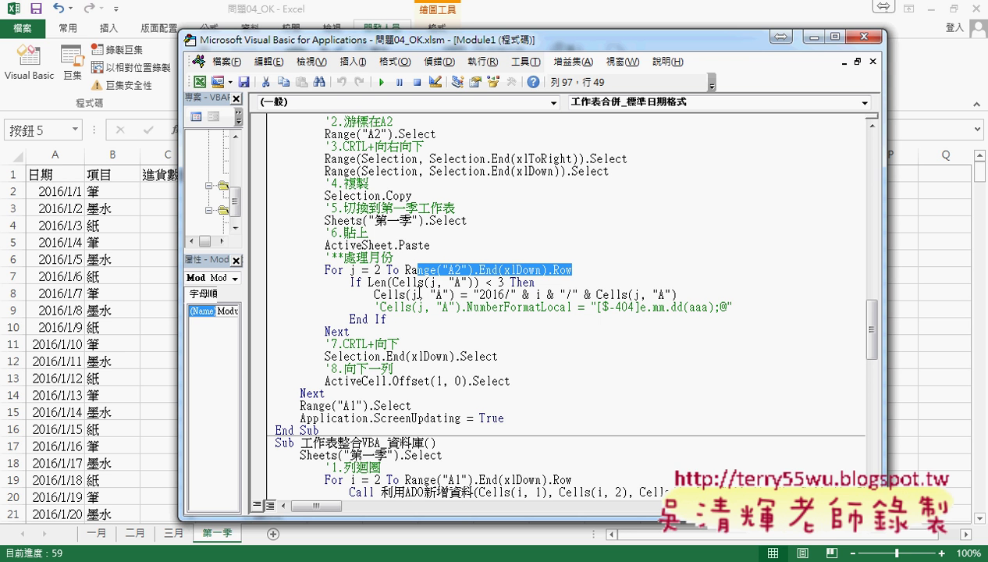
{"action": "left_click_drag", "start_coordinate": [505, 282], "coordinate": [368, 281]}
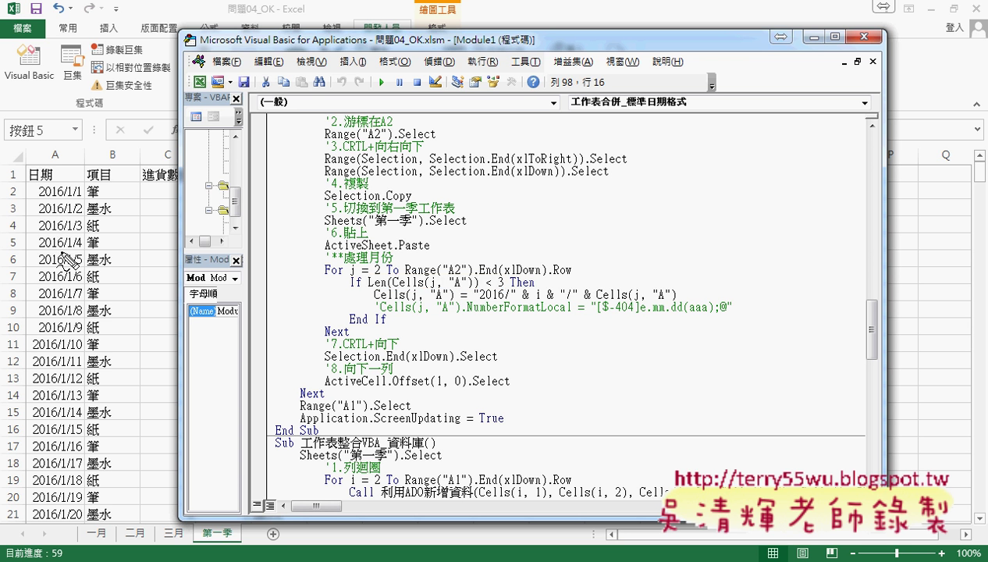
Step: Annotate the short dates in column A with pen marks, then clear them
{"action": "left_click_drag", "start_coordinate": [79, 181], "coordinate": [74, 304]}
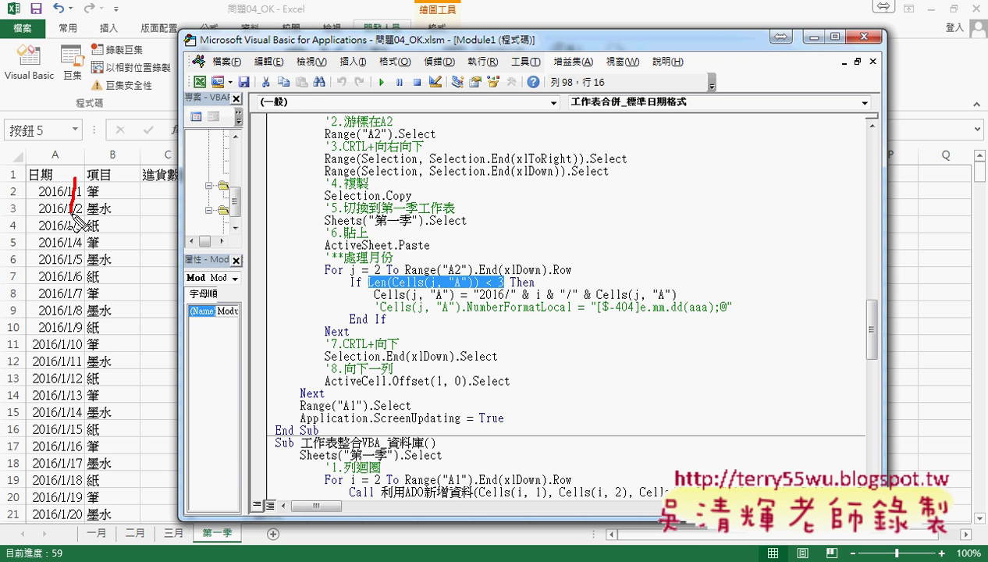
{"action": "left_click_drag", "start_coordinate": [86, 181], "coordinate": [81, 457]}
{"action": "left_click_drag", "start_coordinate": [78, 306], "coordinate": [78, 338]}
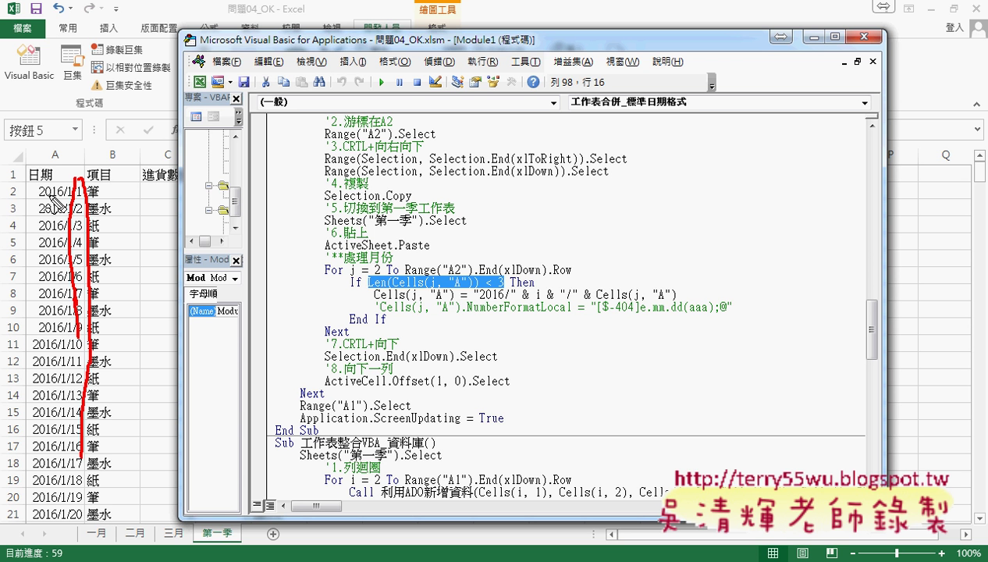
{"action": "left_click_drag", "start_coordinate": [37, 197], "coordinate": [82, 205]}
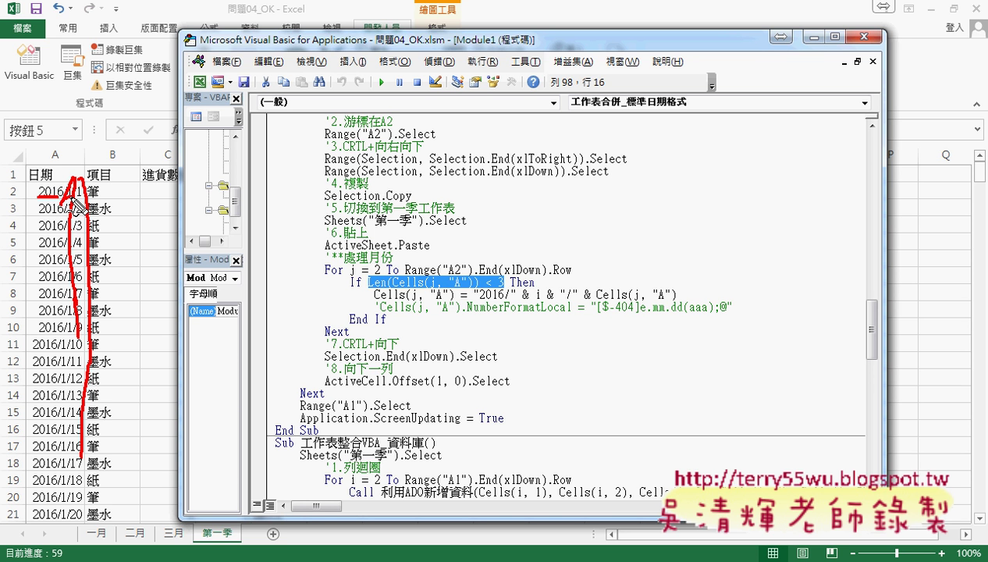
{"action": "key", "text": "Escape"}
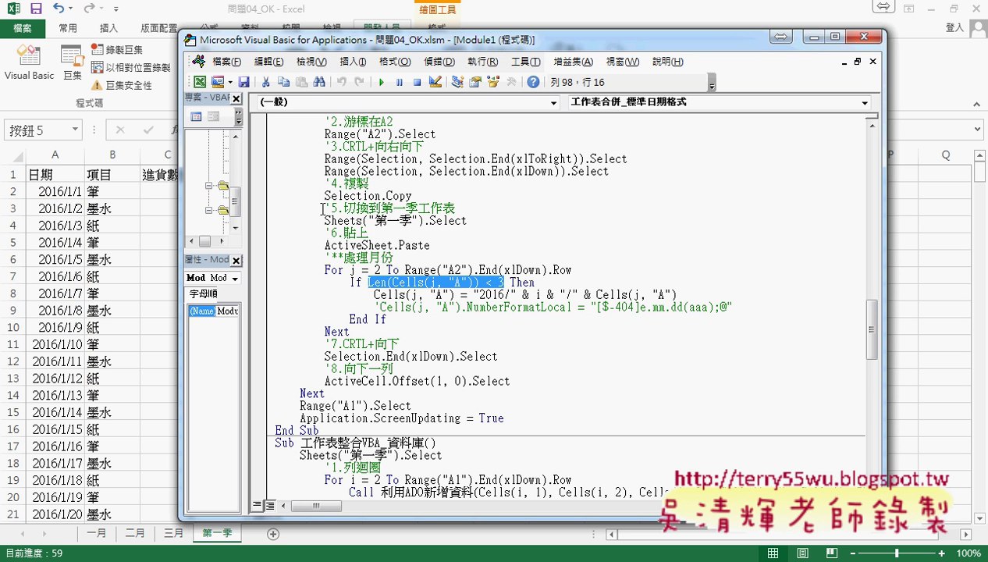
Step: Mark the "2016/", month i and separator parts of the date expression, then underline 2016/1/1 in A2
{"action": "left_click_drag", "start_coordinate": [473, 295], "coordinate": [516, 296]}
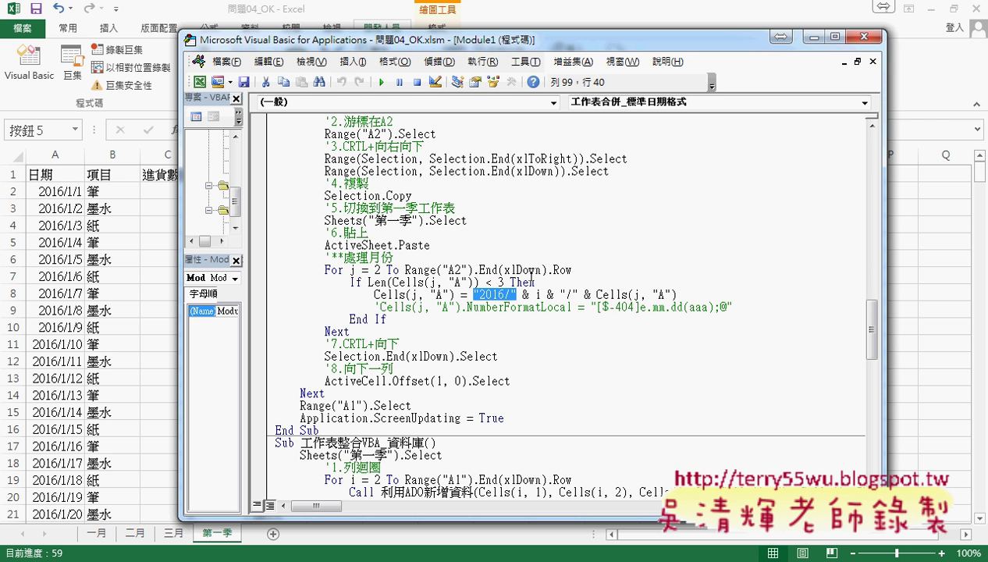
{"action": "left_click_drag", "start_coordinate": [546, 296], "coordinate": [529, 295]}
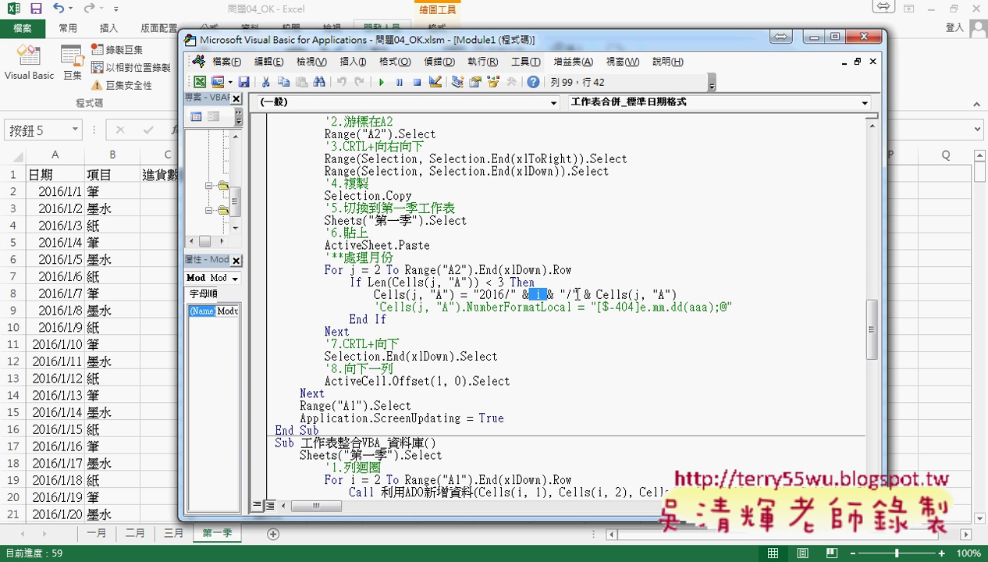
{"action": "left_click_drag", "start_coordinate": [559, 294], "coordinate": [676, 294]}
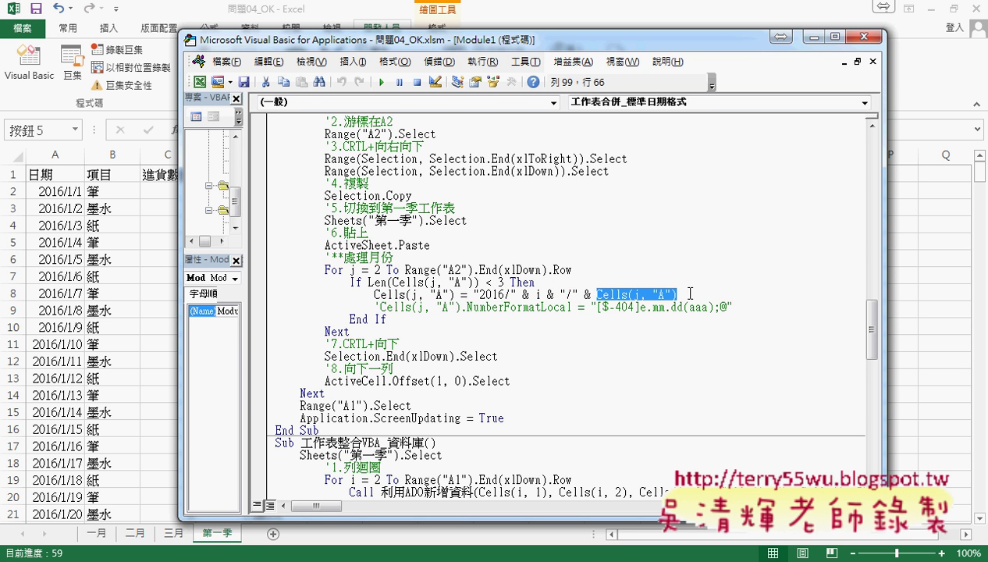
{"action": "mouse_move", "coordinate": [690, 293]}
{"action": "left_mouse_down"}
{"action": "mouse_move", "coordinate": [474, 296]}
{"action": "mouse_move", "coordinate": [499, 302]}
{"action": "mouse_move", "coordinate": [435, 289]}
{"action": "mouse_move", "coordinate": [451, 289]}
{"action": "mouse_move", "coordinate": [413, 298]}
{"action": "mouse_move", "coordinate": [621, 298]}
{"action": "left_mouse_up"}
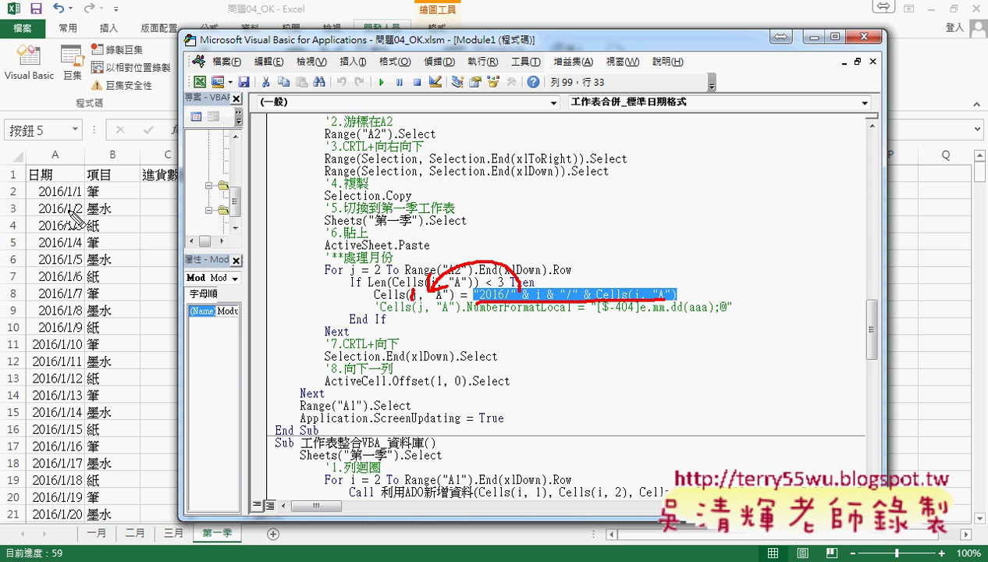
{"action": "left_click_drag", "start_coordinate": [36, 201], "coordinate": [84, 200]}
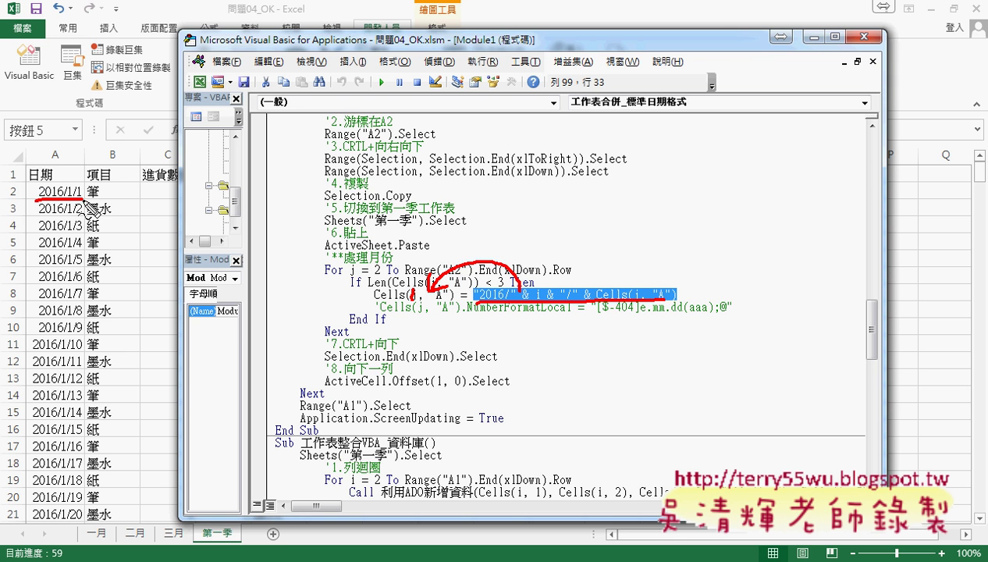
{"action": "key", "text": "Escape"}
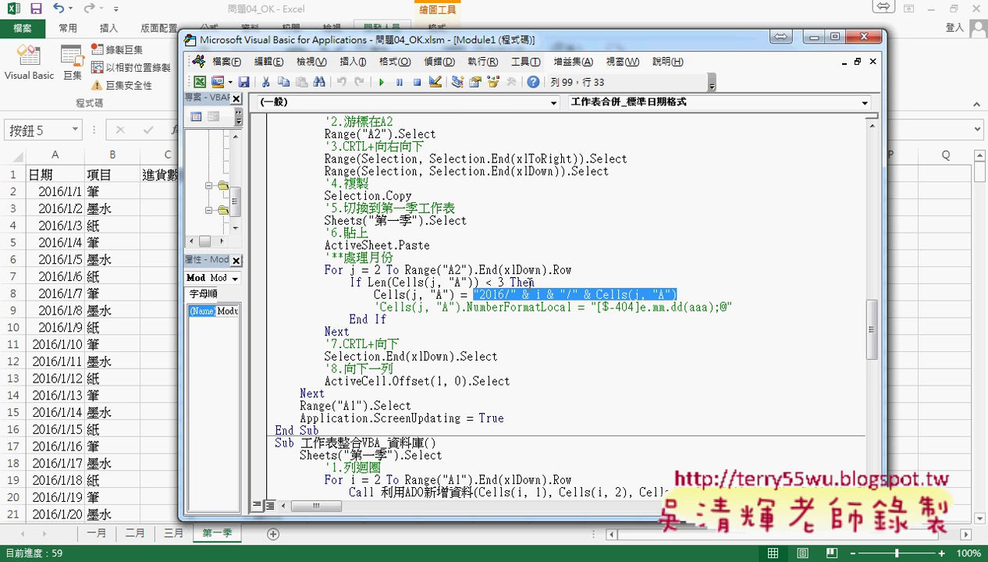
Step: Format cell A2 with the 中華民國曆 calendar in the 101/3/14 date style
{"action": "left_click", "coordinate": [62, 191]}
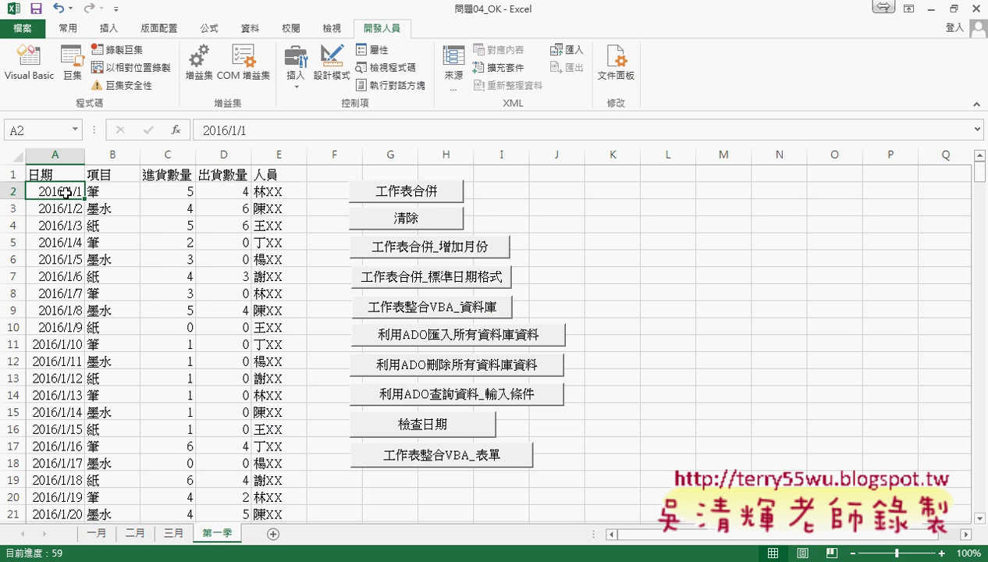
{"action": "right_click", "coordinate": [64, 191]}
{"action": "left_click", "coordinate": [123, 434]}
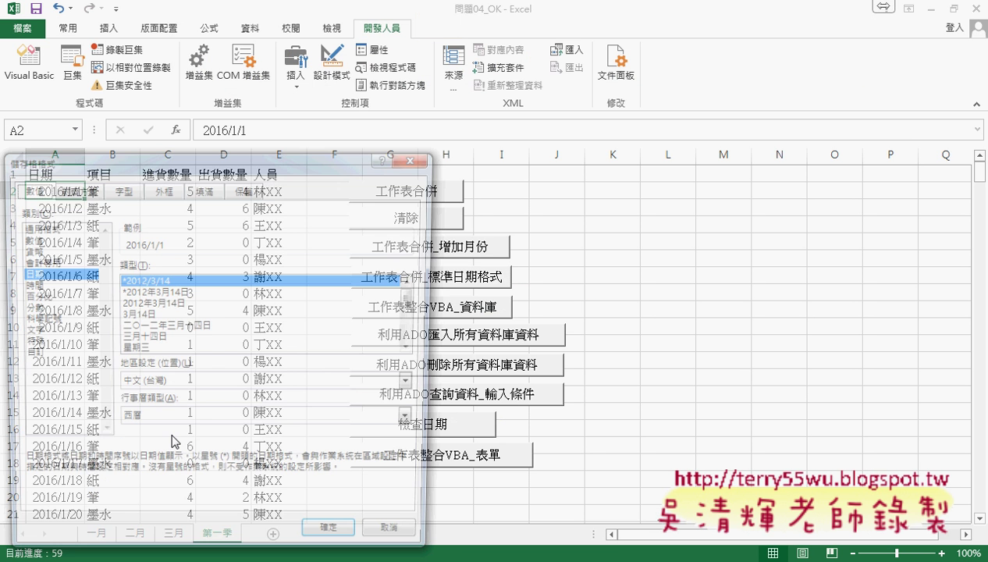
{"action": "left_click_drag", "start_coordinate": [279, 166], "coordinate": [551, 75]}
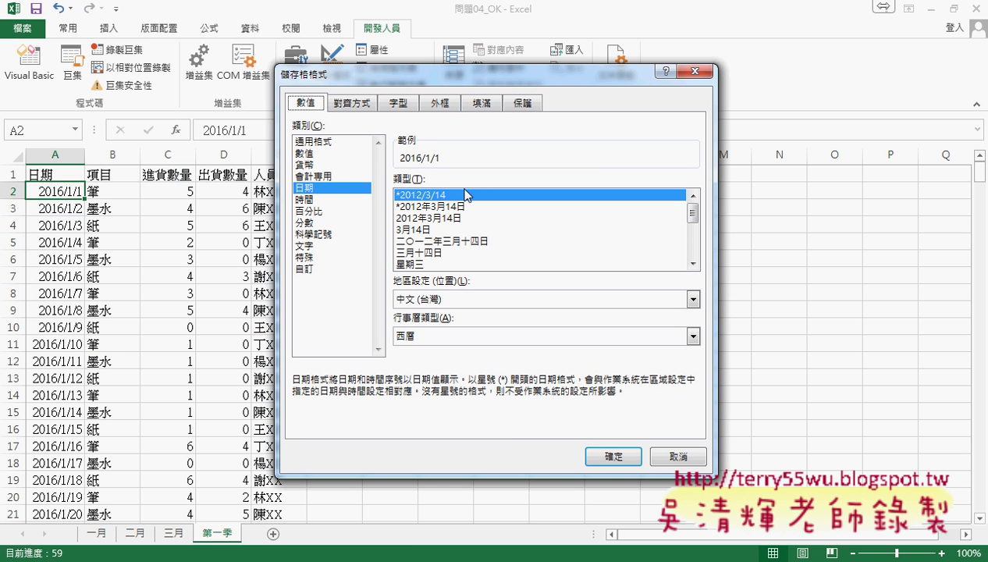
{"action": "left_click", "coordinate": [467, 338]}
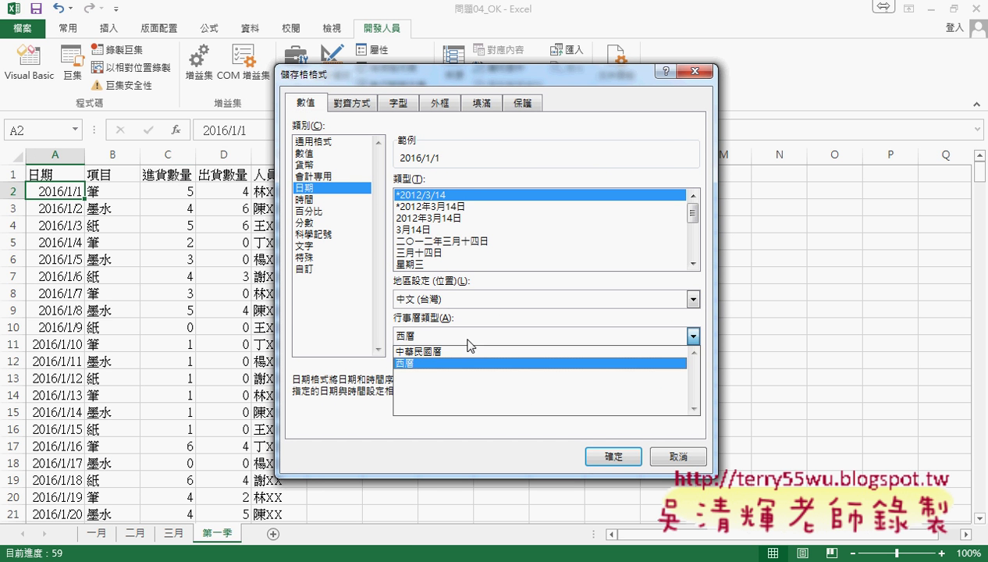
{"action": "left_click", "coordinate": [461, 351]}
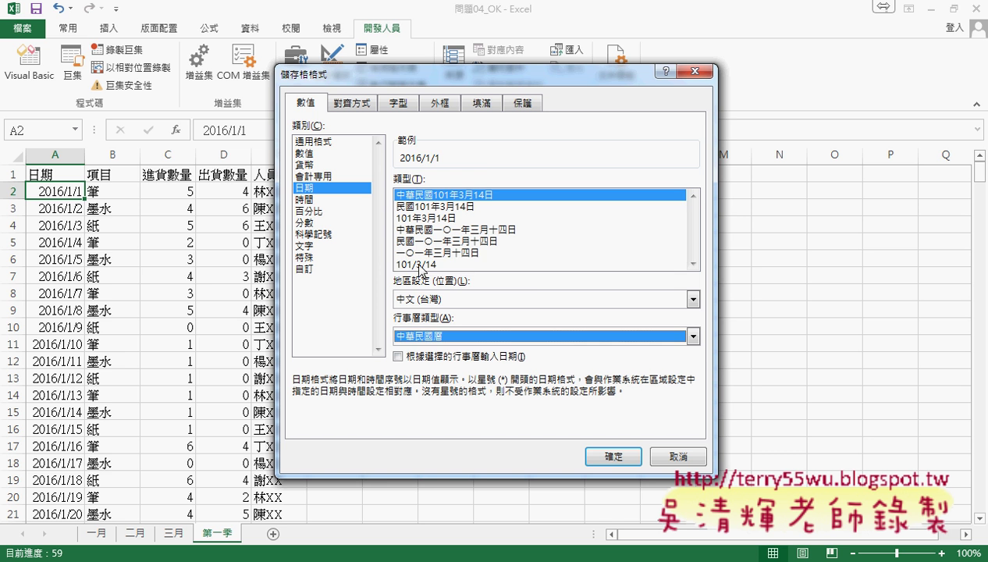
{"action": "left_click", "coordinate": [422, 265]}
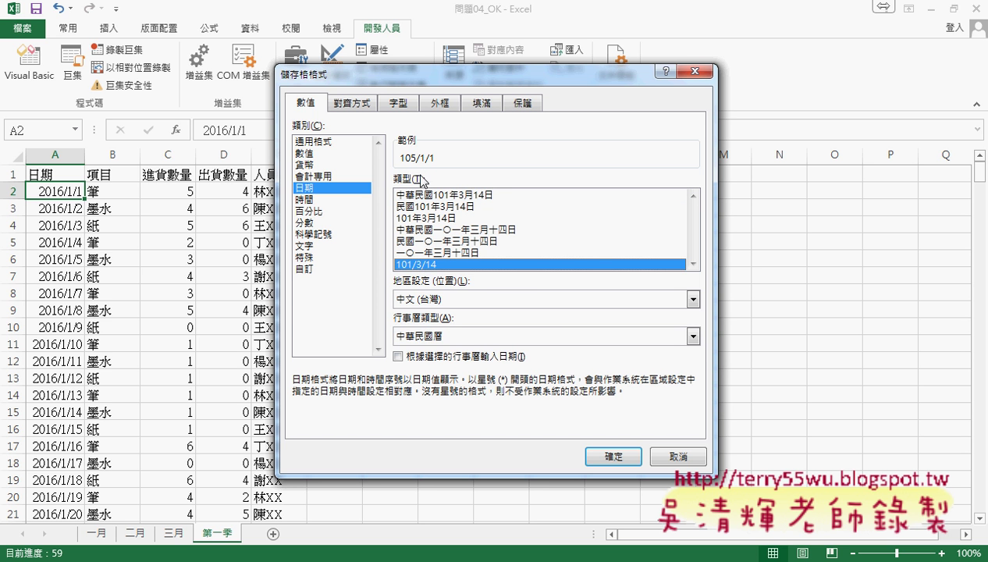
Step: Edit the custom code to [$-404]e.mm.dd(aaa);@ so A2 shows 105.01.01(週五)
{"action": "left_click", "coordinate": [316, 273]}
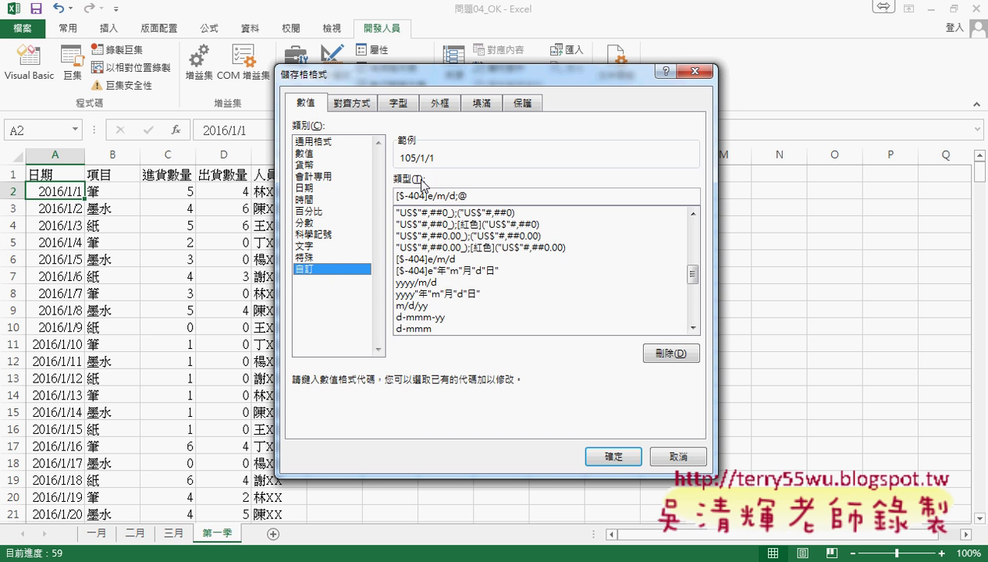
{"action": "left_click", "coordinate": [434, 196]}
{"action": "key", "text": "BackSpace"}
{"action": "type", "text": "."}
{"action": "type", "text": "m"}
{"action": "key", "text": "Delete"}
{"action": "type", "text": "."}
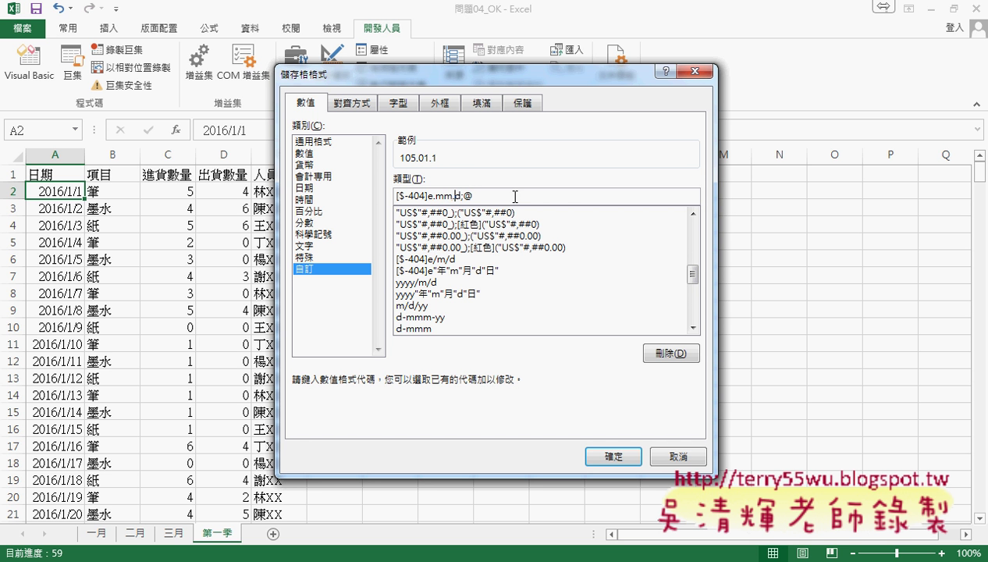
{"action": "type", "text": "d"}
{"action": "type", "text": "()"}
{"action": "type", "text": "aaa"}
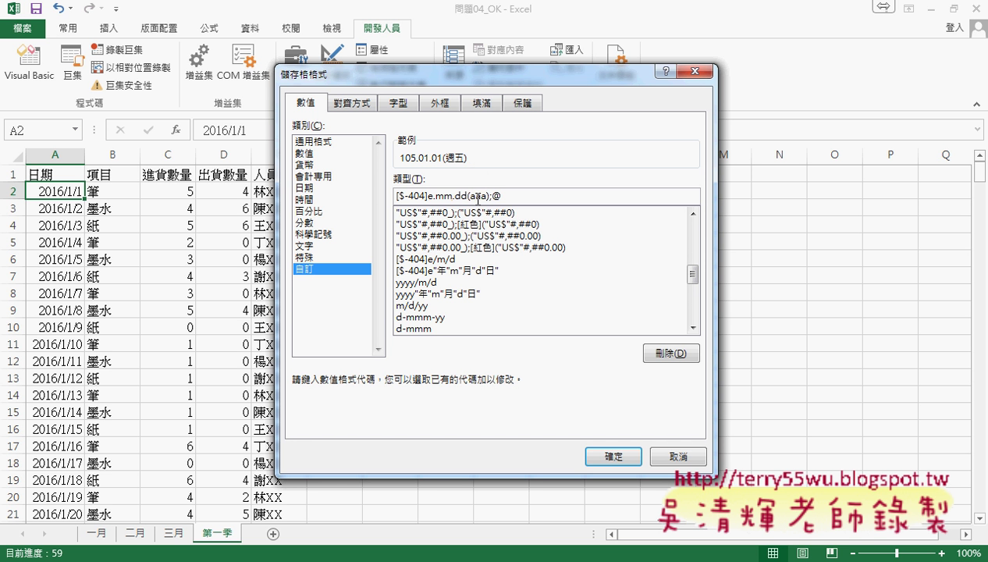
{"action": "left_click_drag", "start_coordinate": [505, 195], "coordinate": [385, 203]}
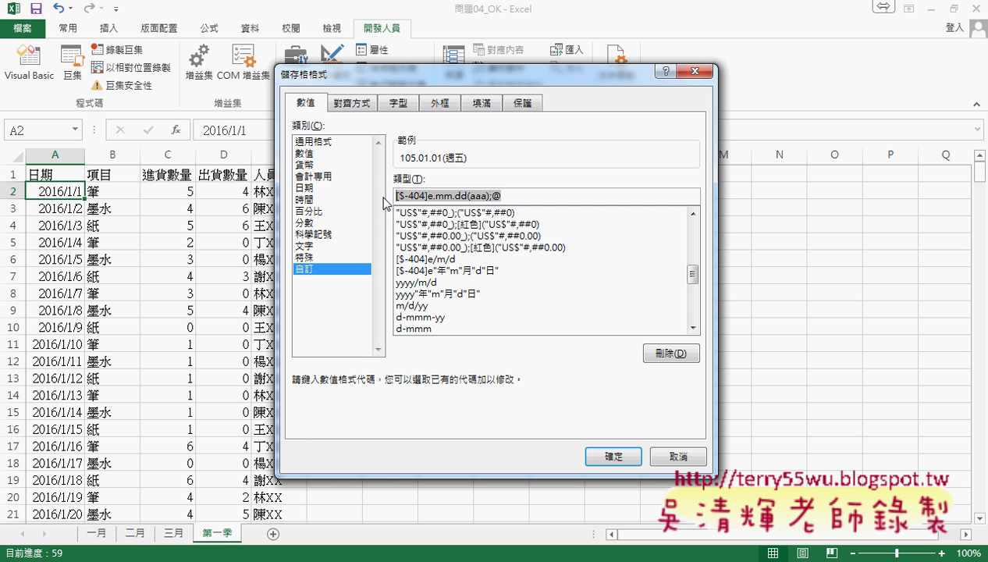
{"action": "left_click", "coordinate": [626, 456]}
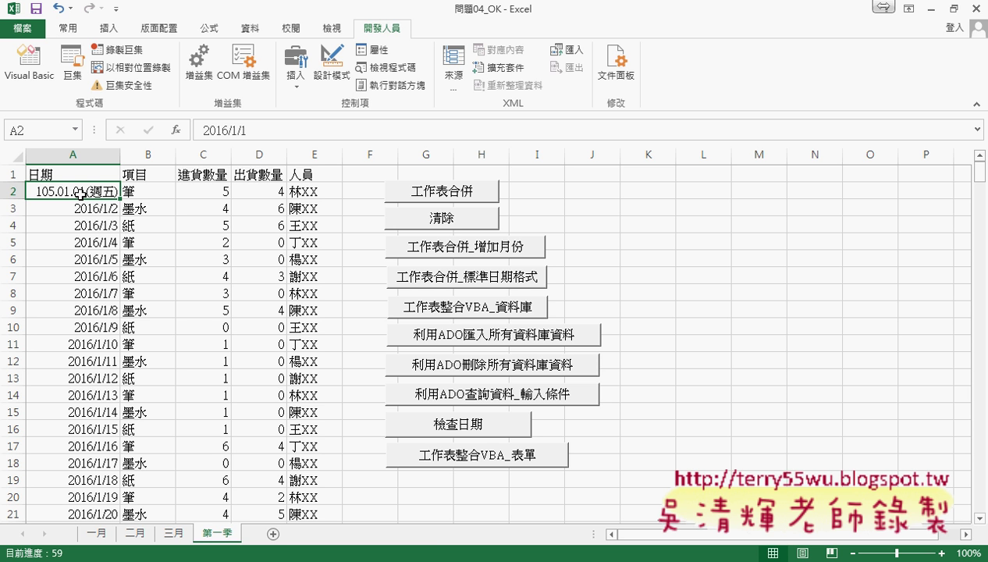
Step: Copy the custom format code [$-404]e.mm.dd(aaa);@ from A2's Format Cells dialog
{"action": "right_click", "coordinate": [82, 193]}
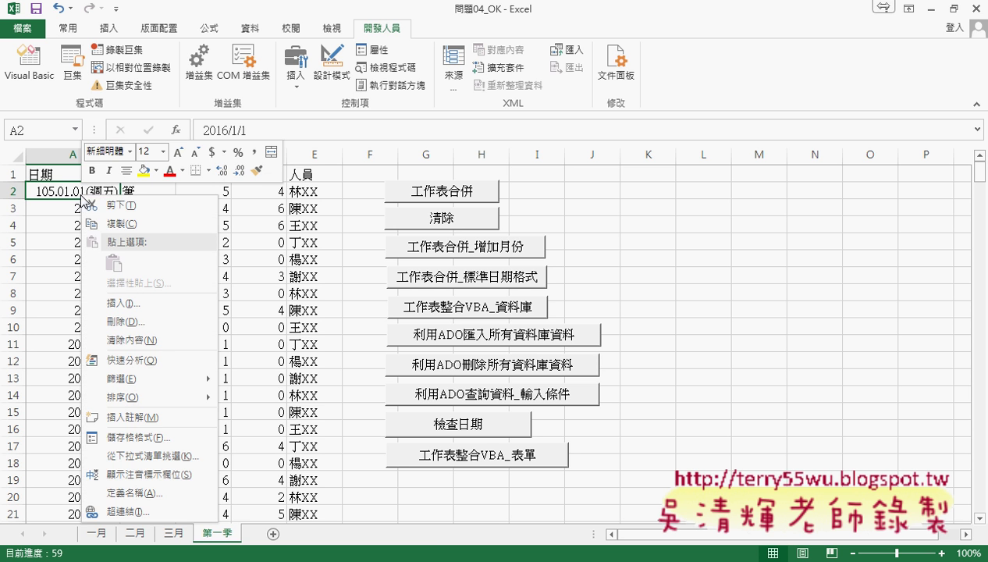
{"action": "left_click", "coordinate": [129, 414]}
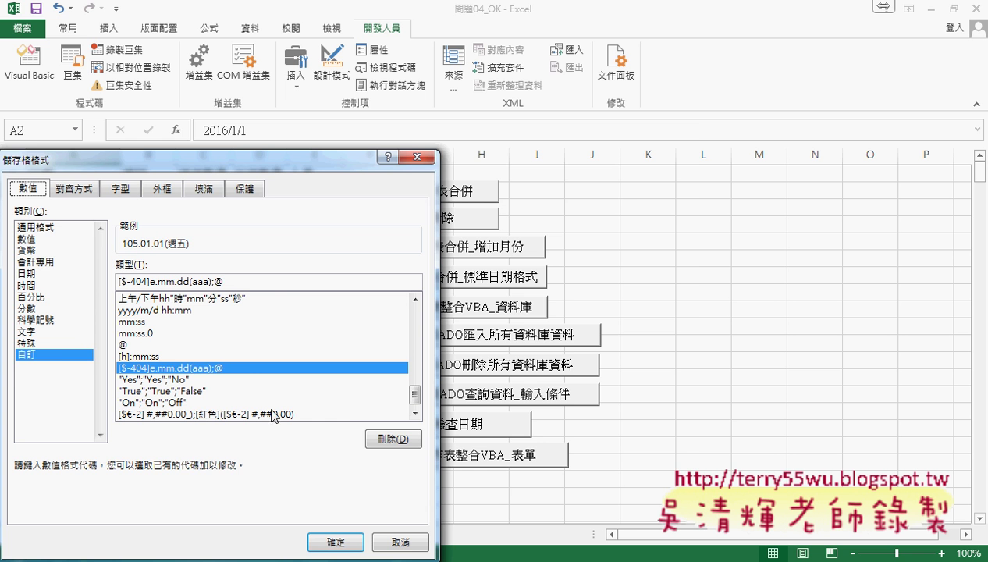
{"action": "left_click_drag", "start_coordinate": [234, 281], "coordinate": [91, 279]}
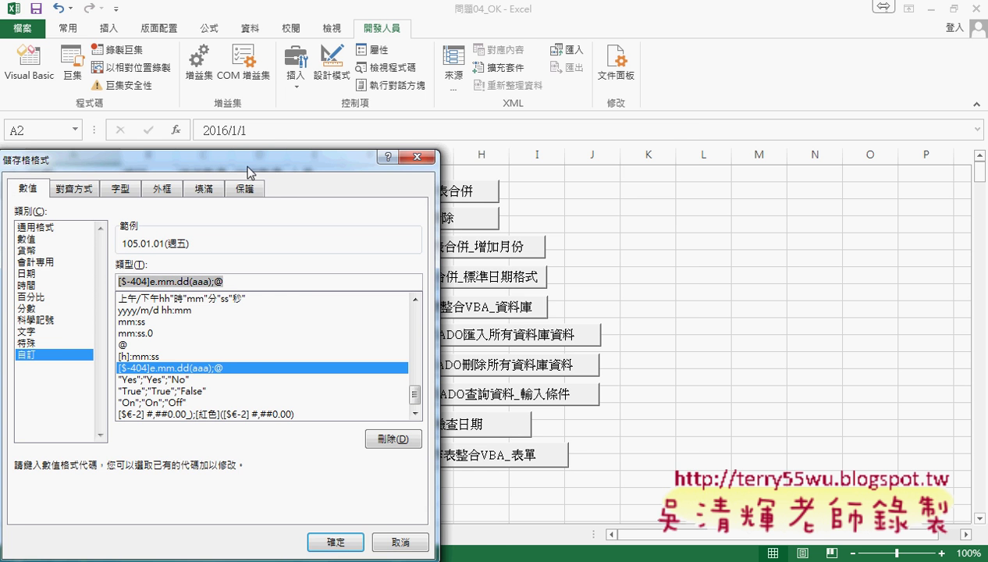
{"action": "left_click_drag", "start_coordinate": [246, 159], "coordinate": [508, 99]}
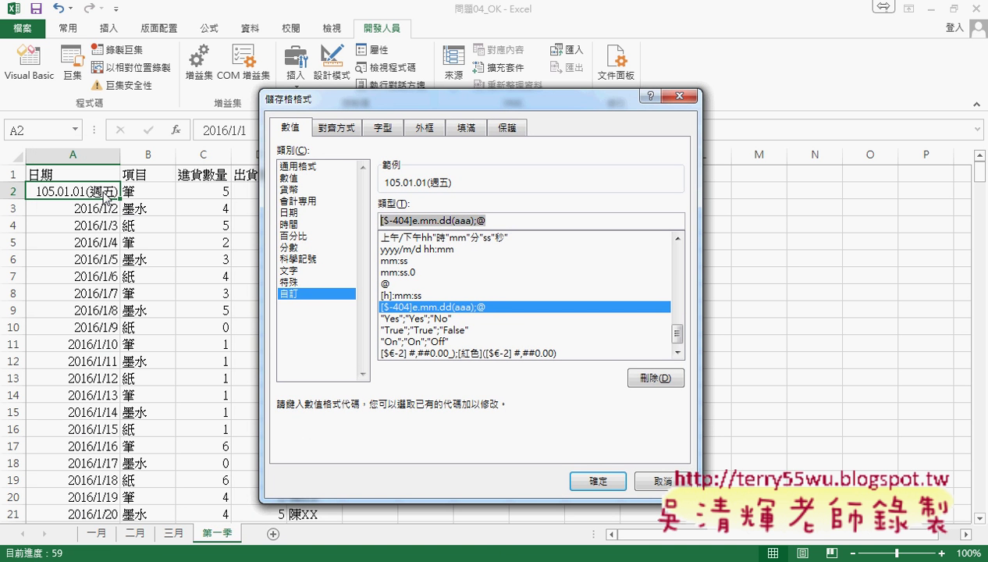
{"action": "right_click", "coordinate": [452, 221]}
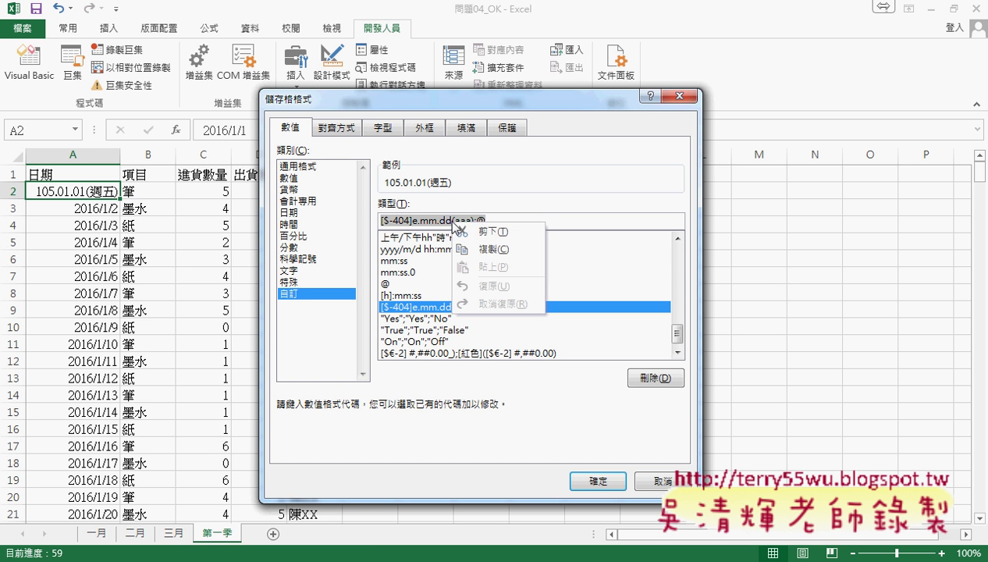
{"action": "left_click", "coordinate": [479, 253]}
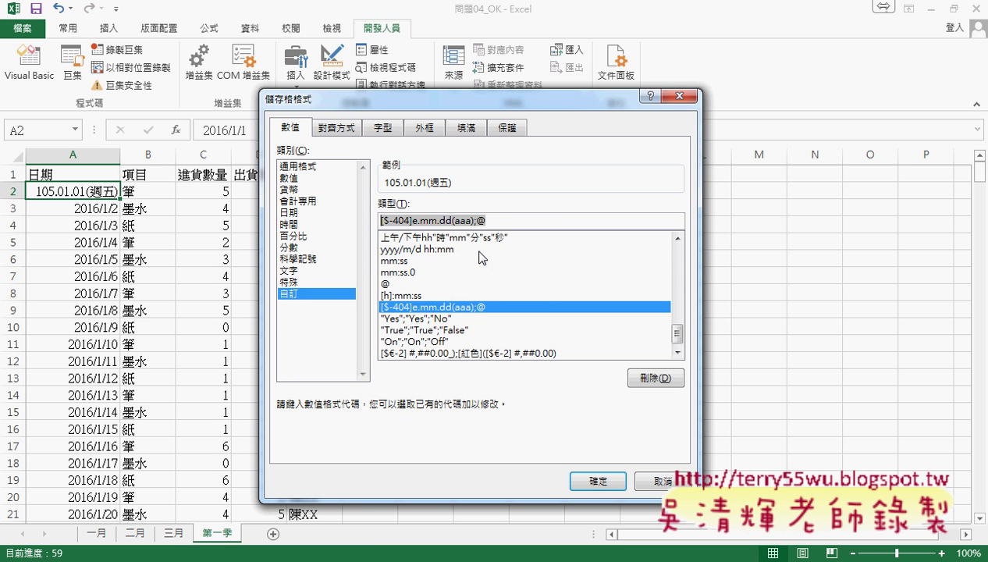
{"action": "left_click", "coordinate": [658, 482]}
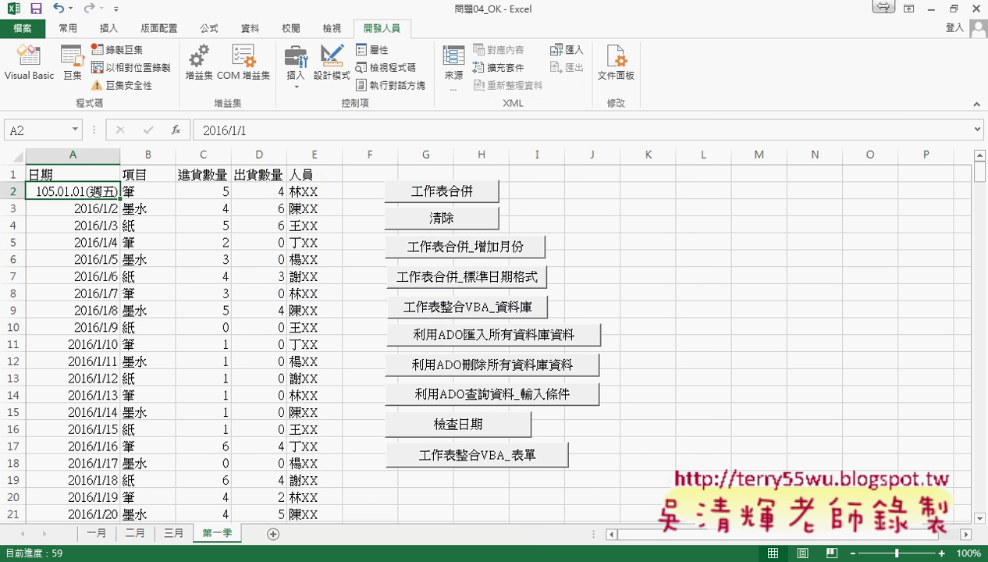
Step: Uncomment the NumberFormatLocal line below the 2016 date line and empty its old format string
{"action": "left_click", "coordinate": [409, 517]}
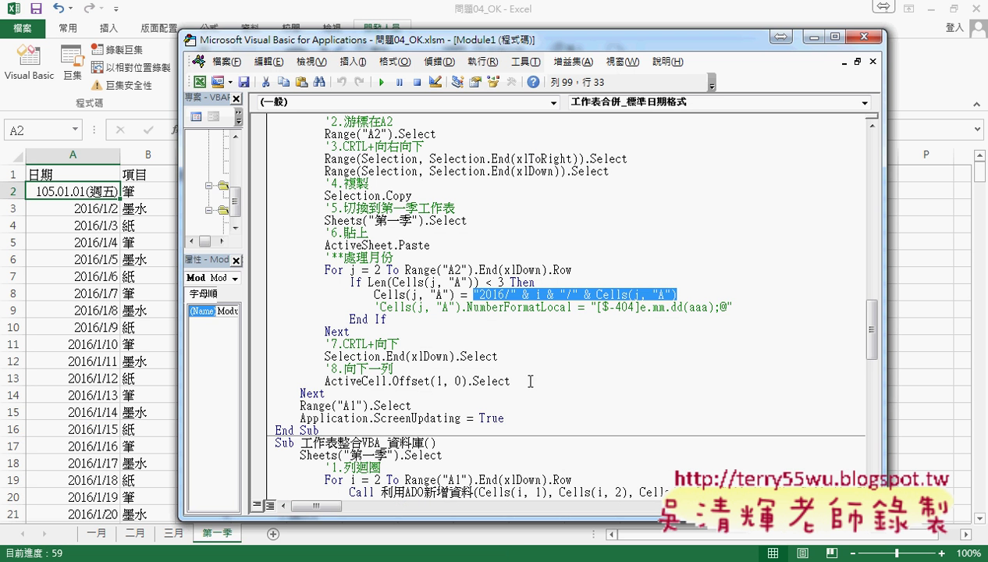
{"action": "left_click", "coordinate": [527, 303]}
{"action": "left_click", "coordinate": [377, 307]}
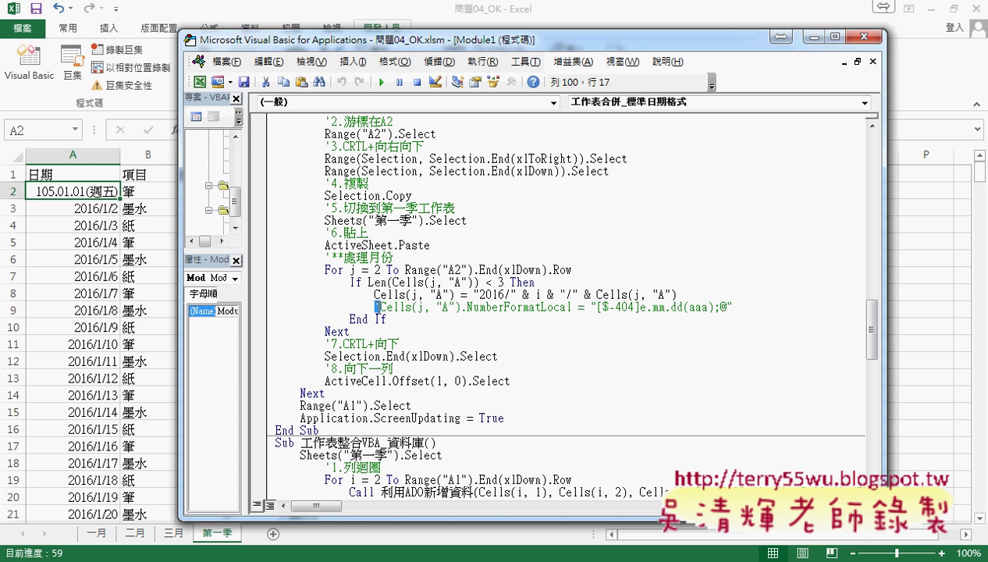
{"action": "left_click_drag", "start_coordinate": [374, 295], "coordinate": [676, 295]}
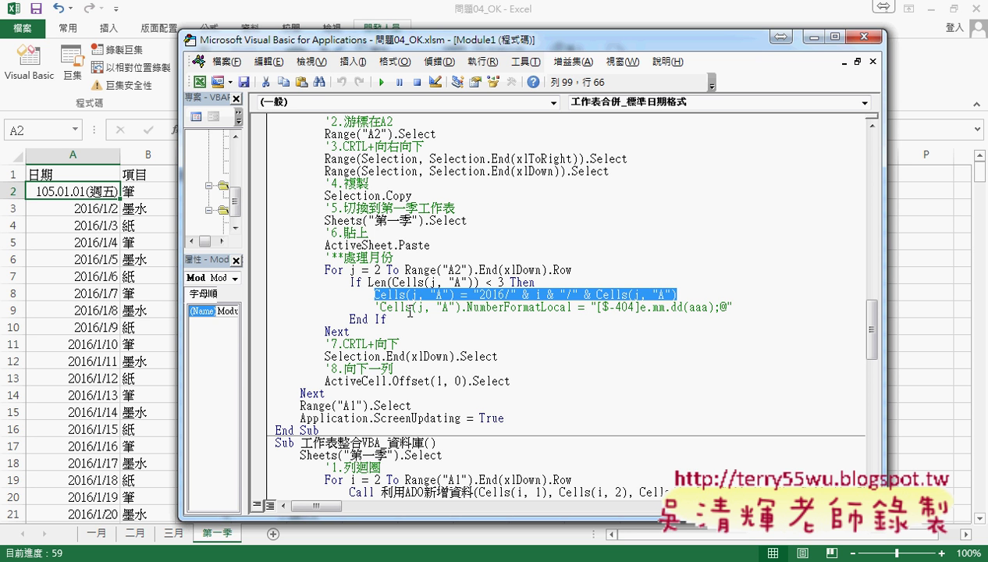
{"action": "left_click", "coordinate": [377, 306]}
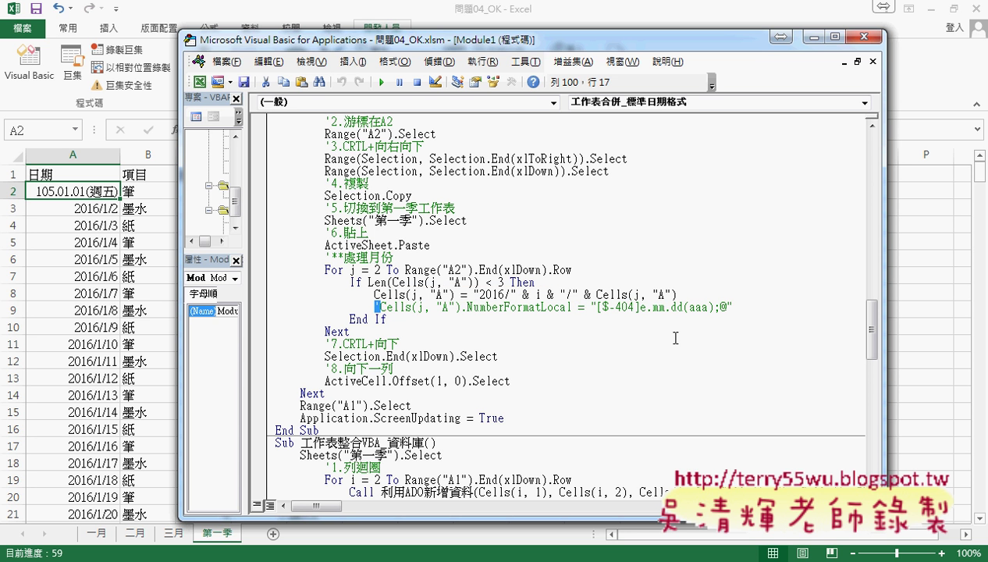
{"action": "key", "text": "Delete"}
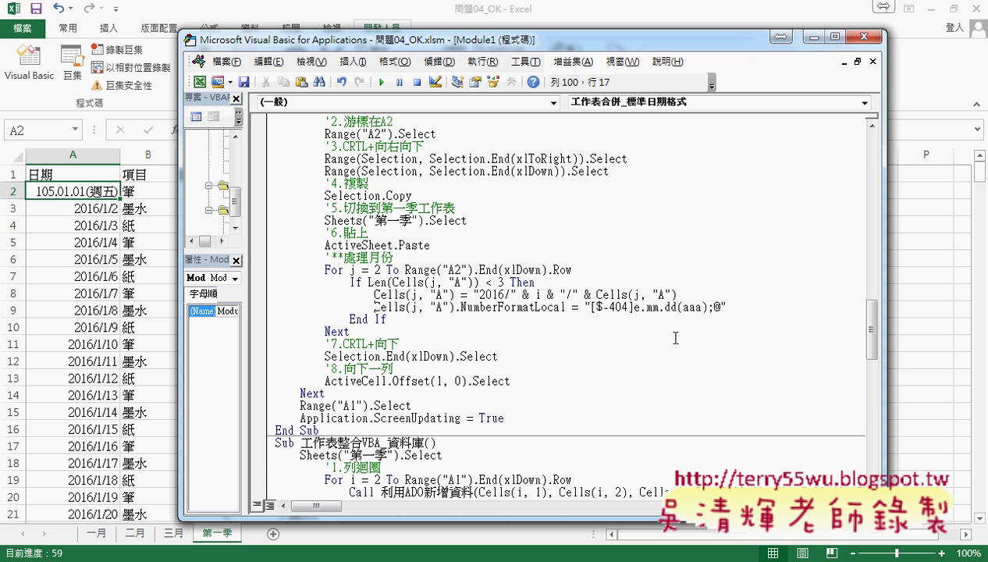
{"action": "left_click_drag", "start_coordinate": [584, 307], "coordinate": [727, 307]}
{"action": "key", "text": "ctrl+c"}
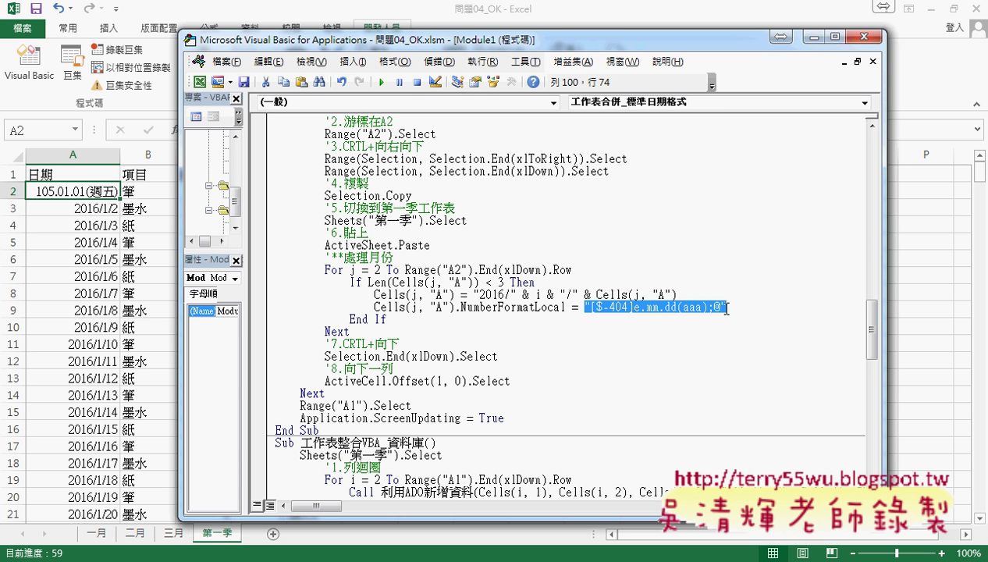
{"action": "type", "text": "\"\""}
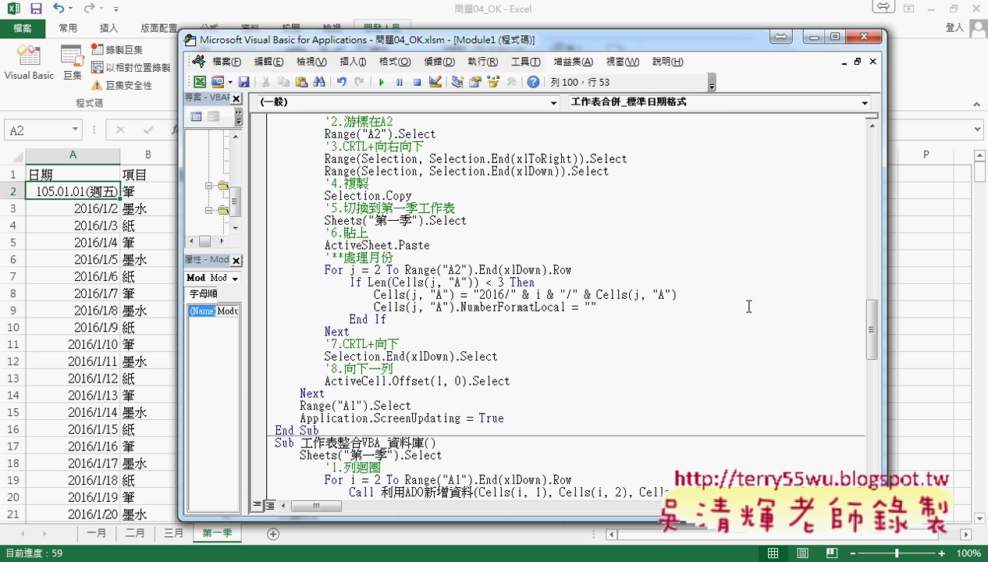
Step: Rewrite the line as .NumberFormatLocal = "[$-404]e.mm.dd(aaa);@"
{"action": "left_click_drag", "start_coordinate": [453, 309], "coordinate": [404, 310]}
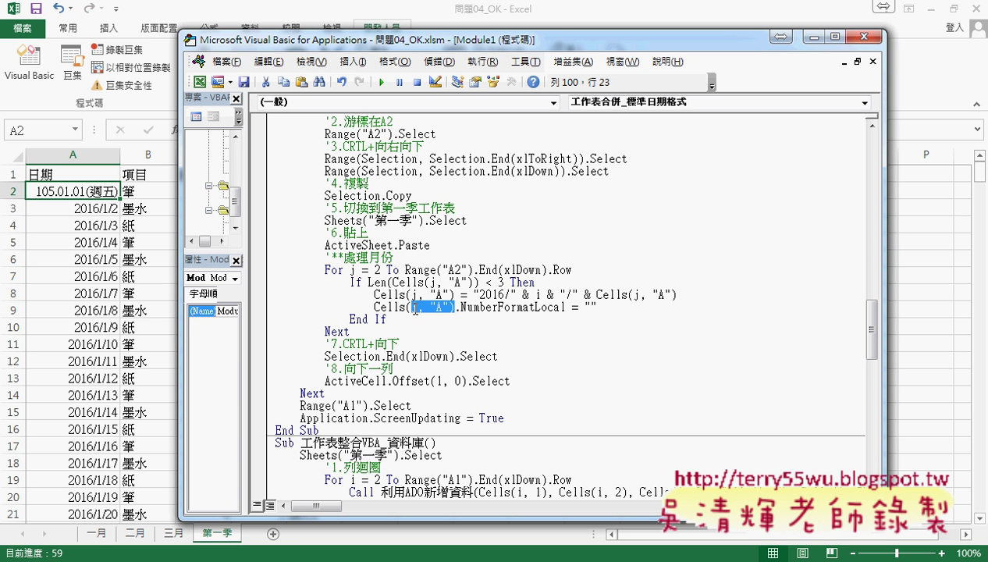
{"action": "left_click_drag", "start_coordinate": [617, 309], "coordinate": [407, 309]}
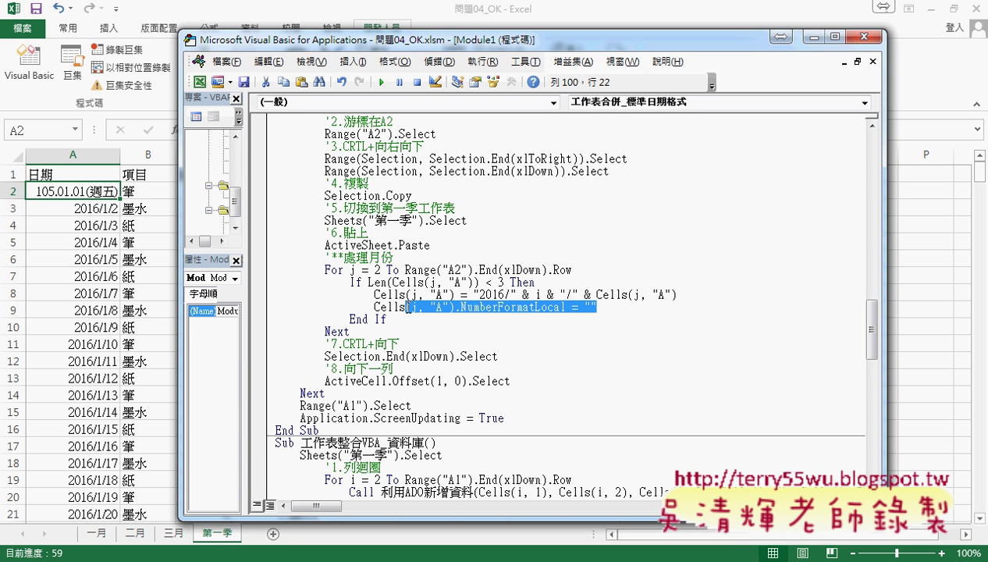
{"action": "type", "text": "."}
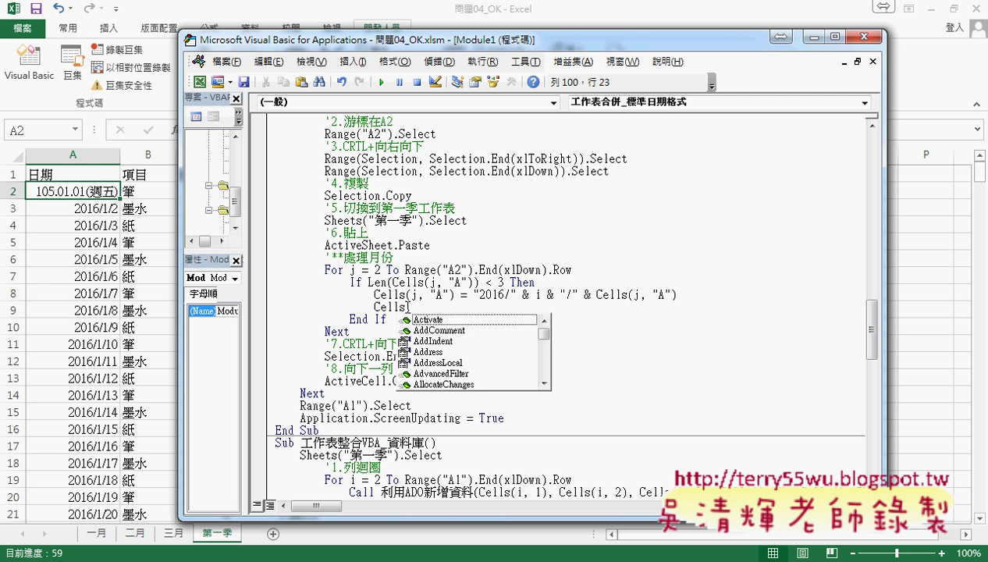
{"action": "type", "text": "n"}
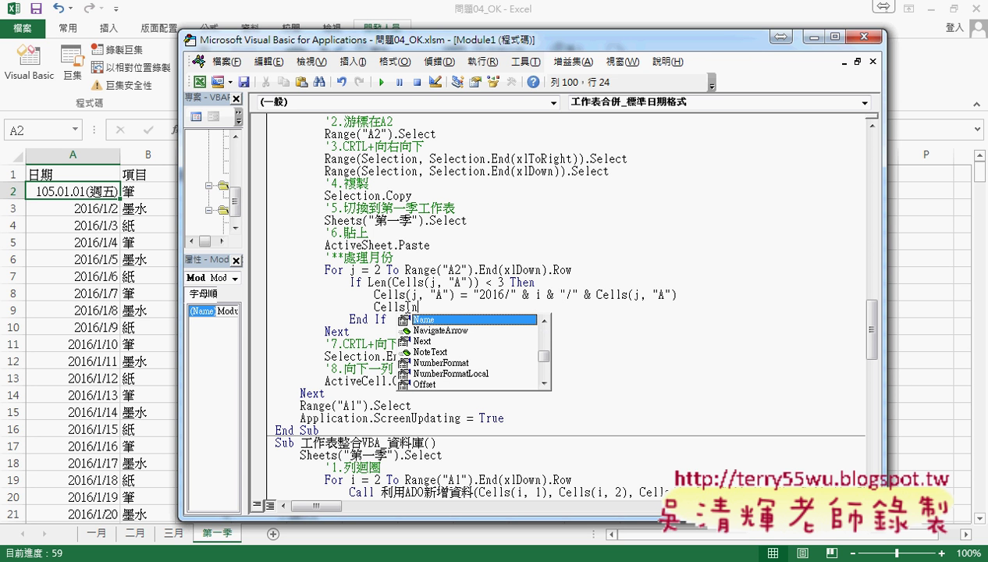
{"action": "type", "text": "u"}
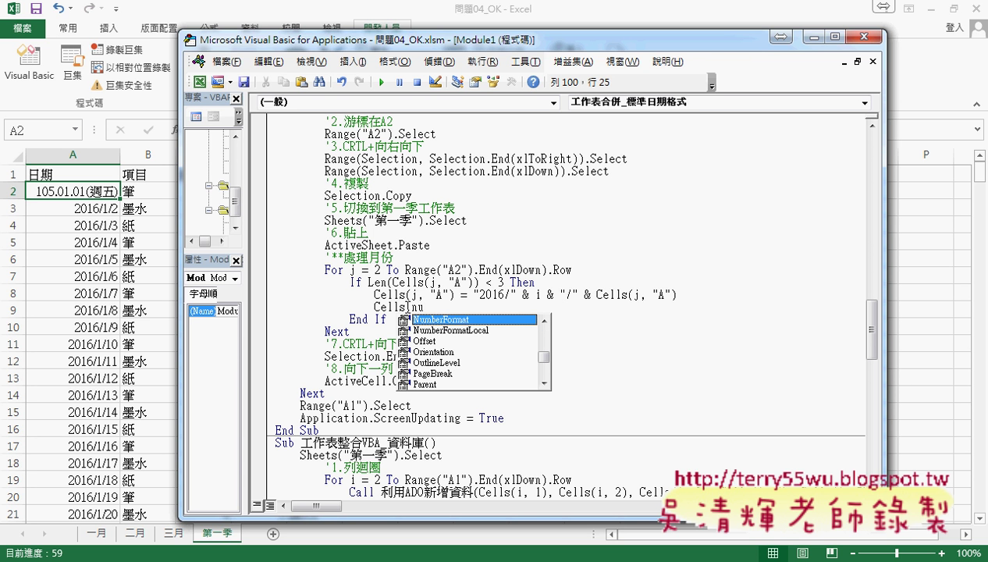
{"action": "key", "text": "Down"}
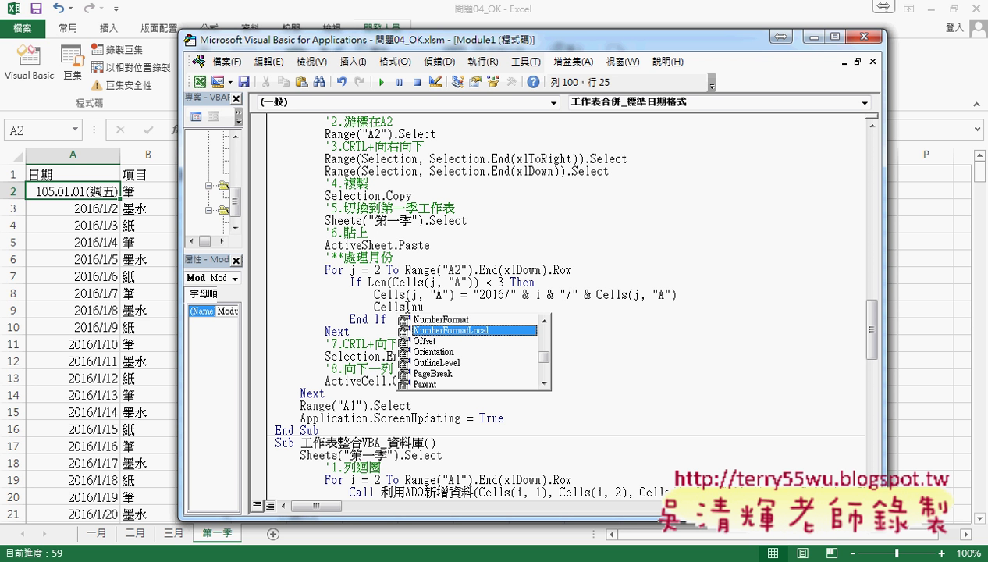
{"action": "key", "text": "Tab"}
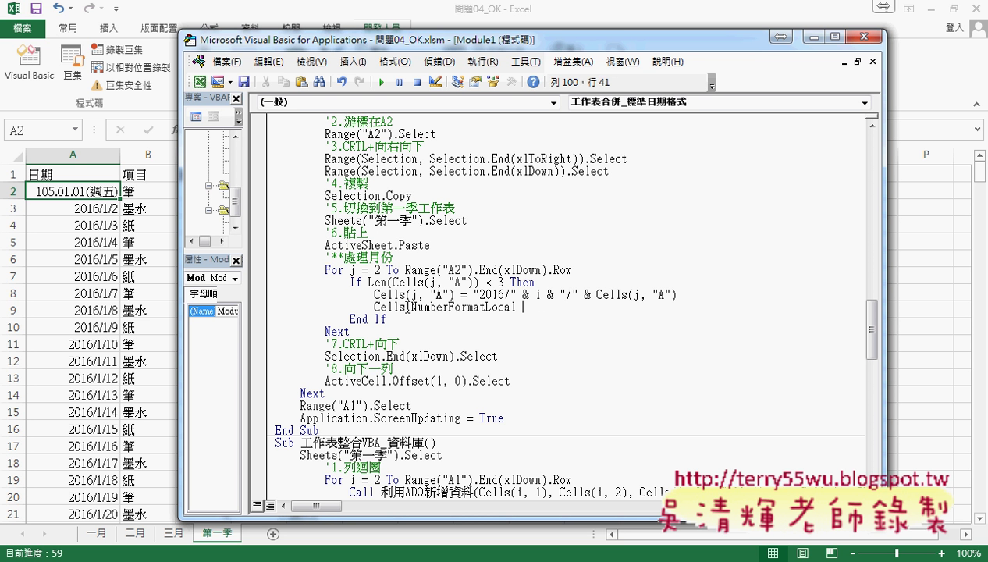
{"action": "type", "text": "="}
{"action": "type", "text": "\"\""}
{"action": "key", "text": "Left"}
{"action": "key", "text": "ctrl+v"}
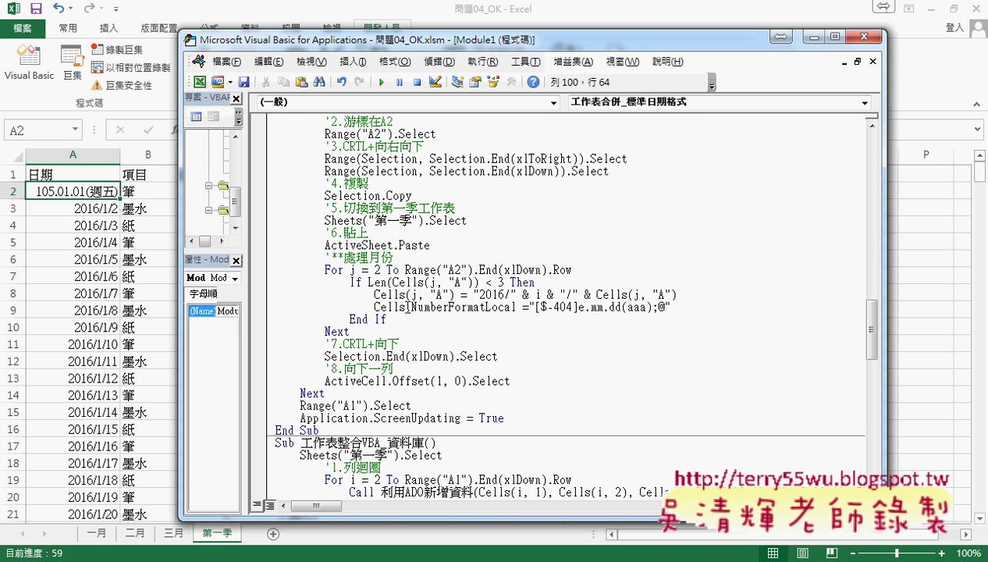
Step: Complete the statement as Cells(j, "A").NumberFormatLocal and review the finished line
{"action": "left_click_drag", "start_coordinate": [405, 295], "coordinate": [453, 295]}
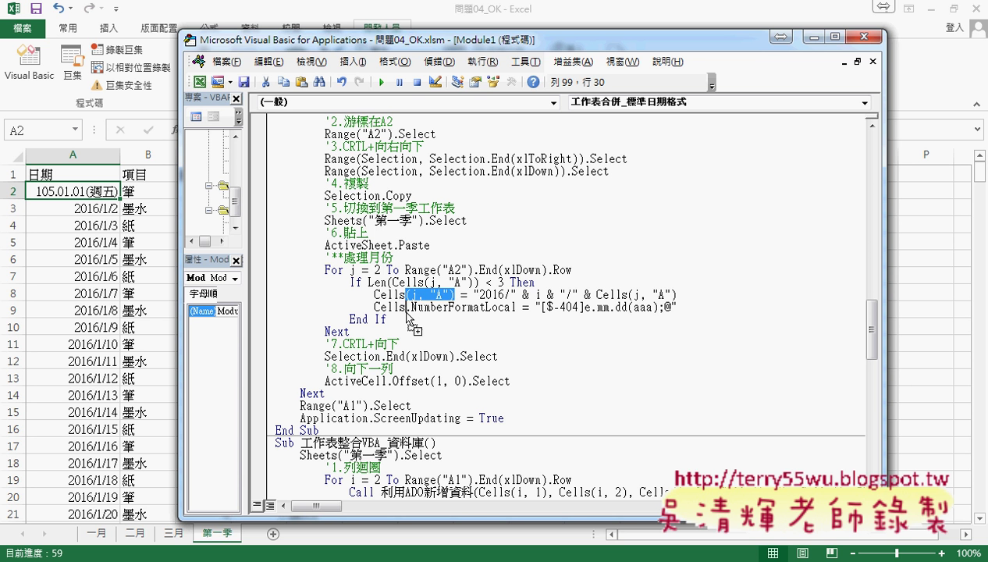
{"action": "left_click_drag", "start_coordinate": [407, 309], "coordinate": [566, 308]}
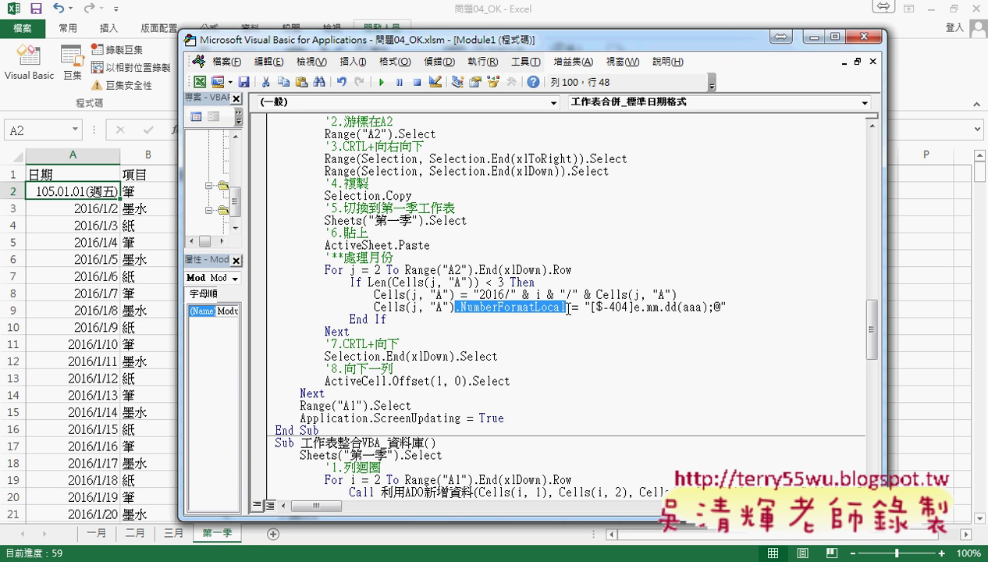
{"action": "left_click", "coordinate": [611, 364]}
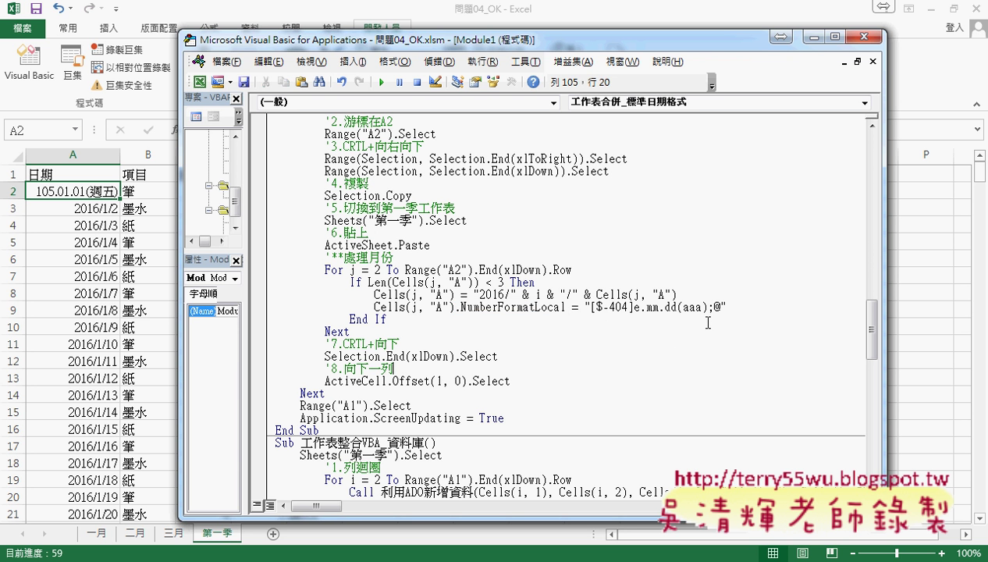
{"action": "left_click_drag", "start_coordinate": [725, 307], "coordinate": [371, 307]}
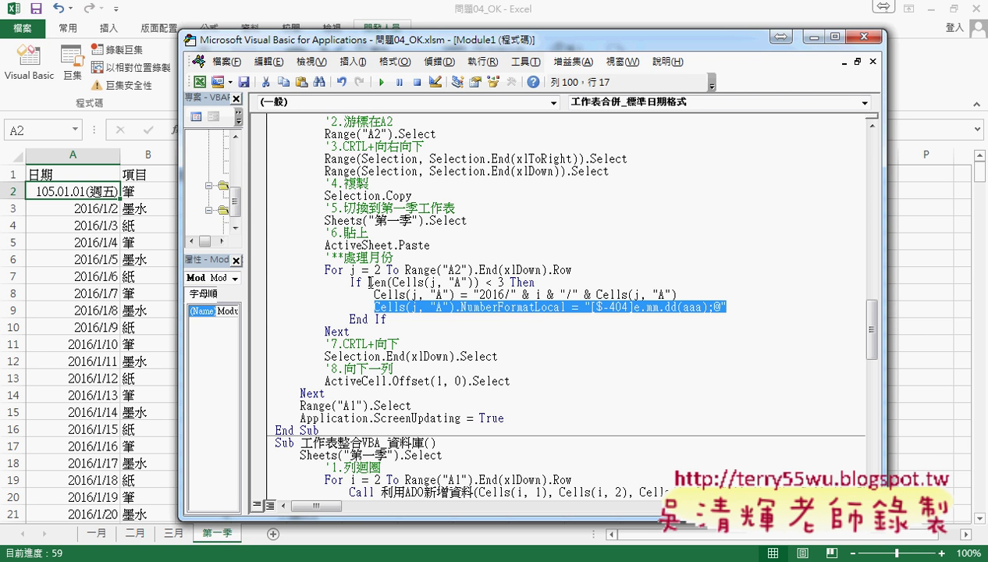
{"action": "left_click", "coordinate": [415, 185]}
{"action": "left_click_drag", "start_coordinate": [238, 36], "coordinate": [382, 32]}
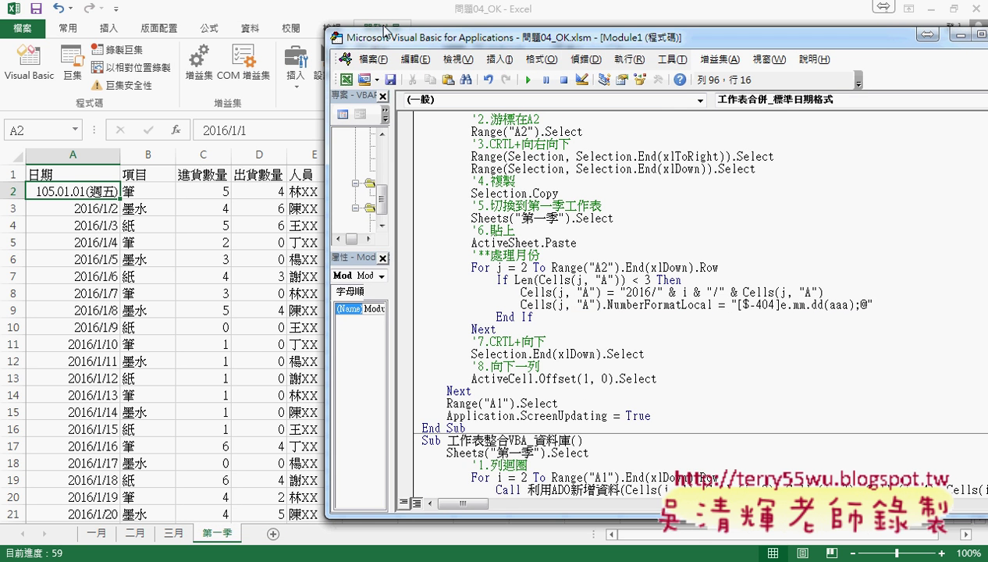
Step: Clear the 第一季 data rows and rerun 工作表合併_標準日期格式
{"action": "left_click", "coordinate": [385, 10]}
{"action": "left_click", "coordinate": [442, 221]}
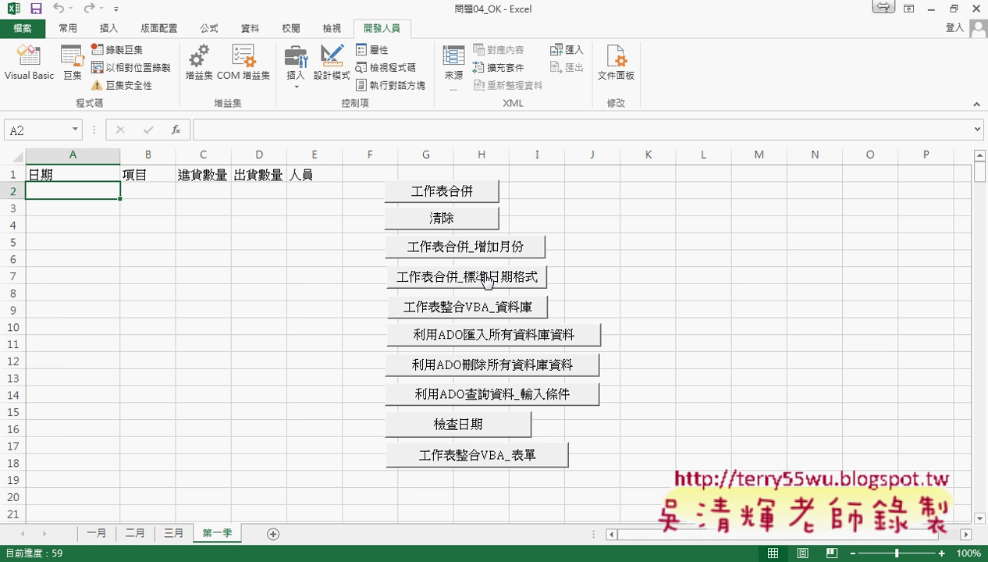
{"action": "left_click", "coordinate": [487, 278]}
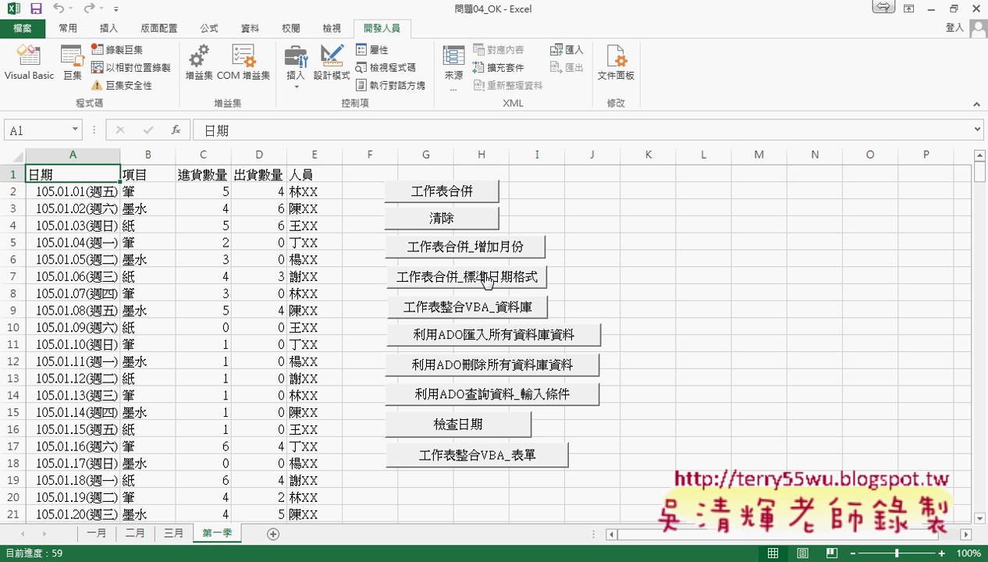
Step: Check the first date's underlying value and review the 105.01.01(週五)-style dates down the sheet
{"action": "left_click", "coordinate": [77, 191]}
{"action": "scroll", "coordinate": [77, 191], "scroll_direction": "down", "scroll_amount": 4}
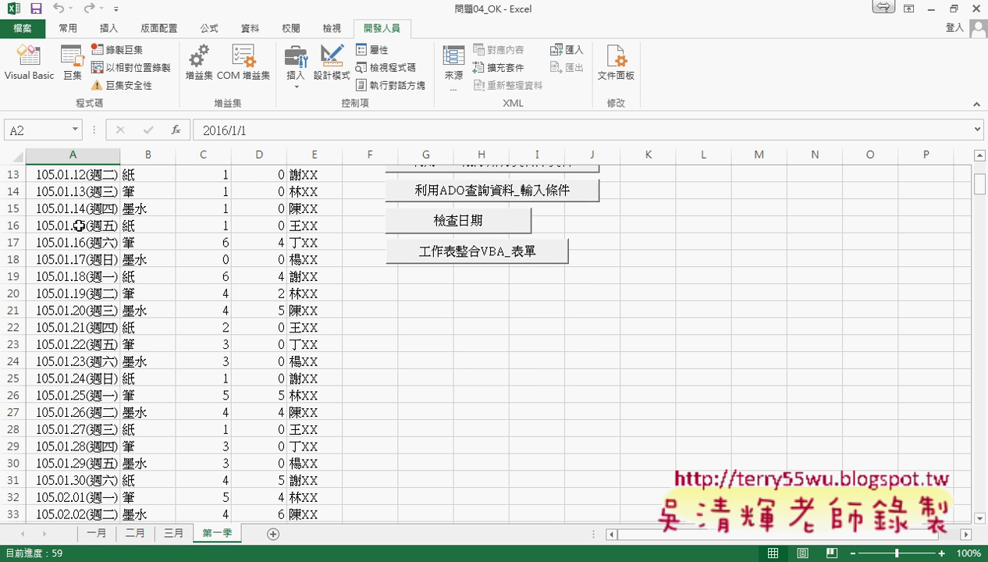
{"action": "scroll", "coordinate": [79, 225], "scroll_direction": "down", "scroll_amount": 5}
{"action": "scroll", "coordinate": [79, 226], "scroll_direction": "down", "scroll_amount": 4}
{"action": "scroll", "coordinate": [79, 225], "scroll_direction": "down", "scroll_amount": 2}
{"action": "scroll", "coordinate": [79, 226], "scroll_direction": "up", "scroll_amount": 7}
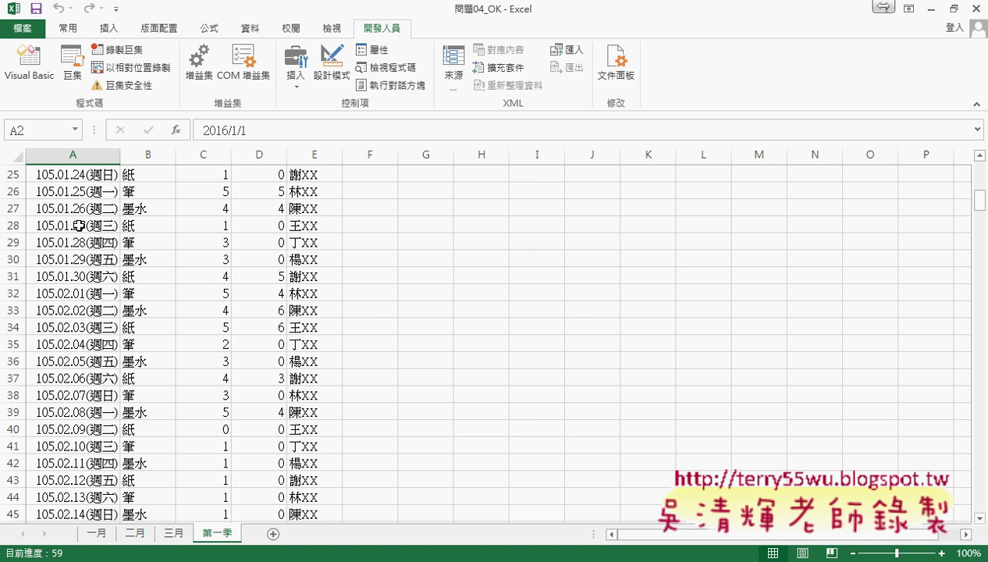
{"action": "scroll", "coordinate": [78, 226], "scroll_direction": "up", "scroll_amount": 3}
{"action": "scroll", "coordinate": [79, 226], "scroll_direction": "up", "scroll_amount": 5}
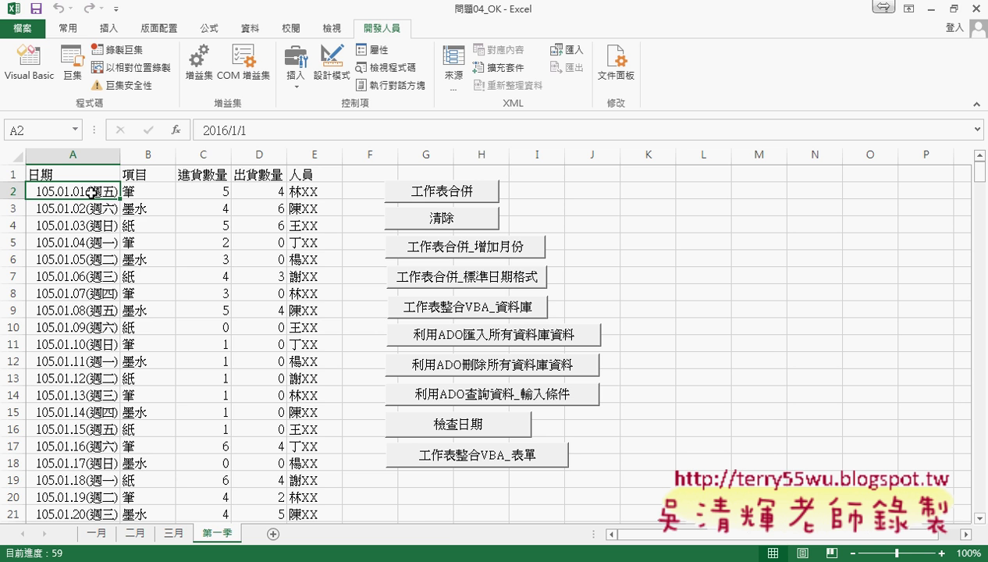
{"action": "right_click", "coordinate": [92, 192]}
{"action": "left_click", "coordinate": [164, 435]}
{"action": "left_click_drag", "start_coordinate": [200, 159], "coordinate": [487, 92]}
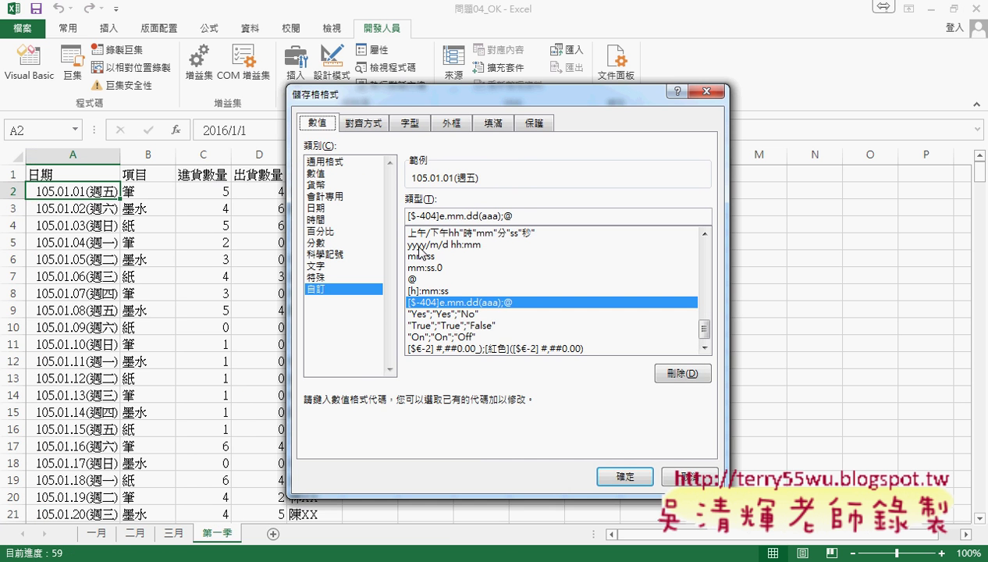
{"action": "left_click_drag", "start_coordinate": [523, 216], "coordinate": [397, 221]}
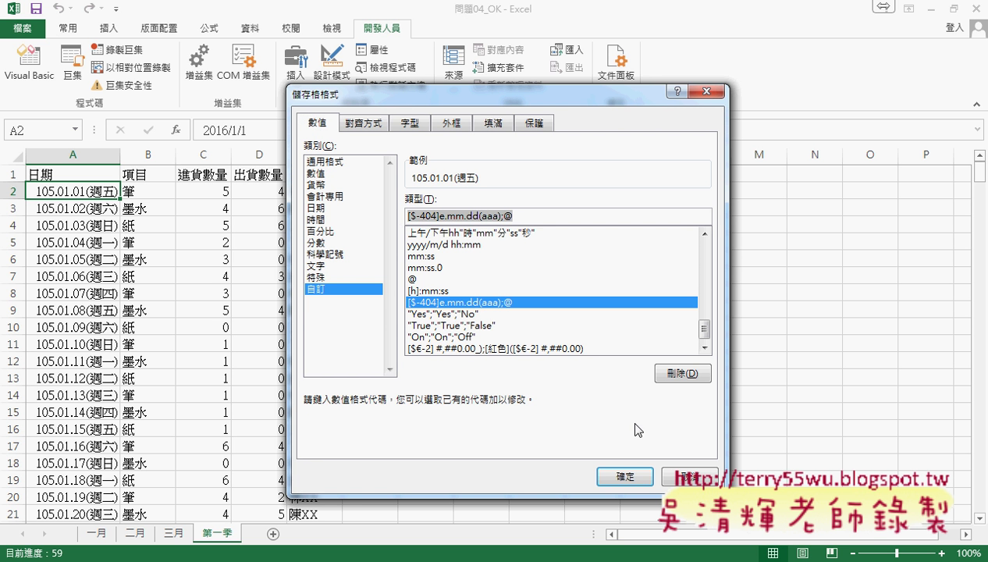
{"action": "left_click", "coordinate": [679, 476]}
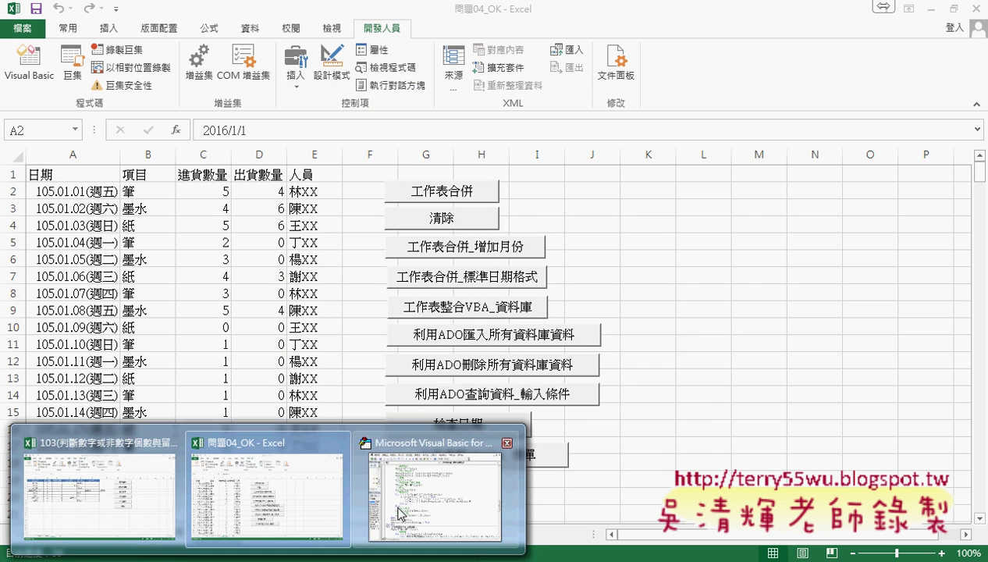
{"action": "left_click", "coordinate": [367, 429]}
{"action": "left_click_drag", "start_coordinate": [607, 306], "coordinate": [681, 305]}
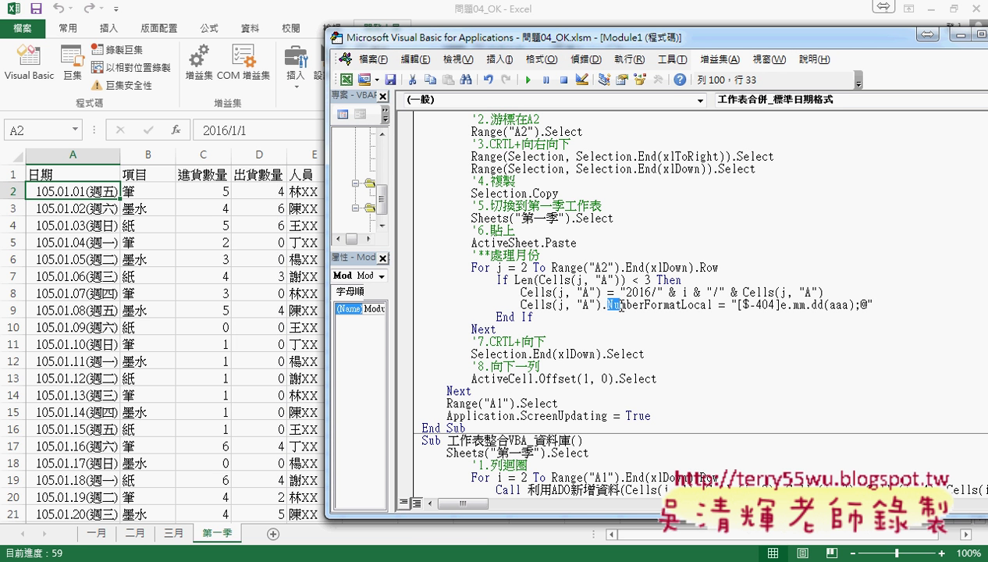
{"action": "left_click", "coordinate": [739, 305]}
{"action": "left_click_drag", "start_coordinate": [739, 305], "coordinate": [869, 305]}
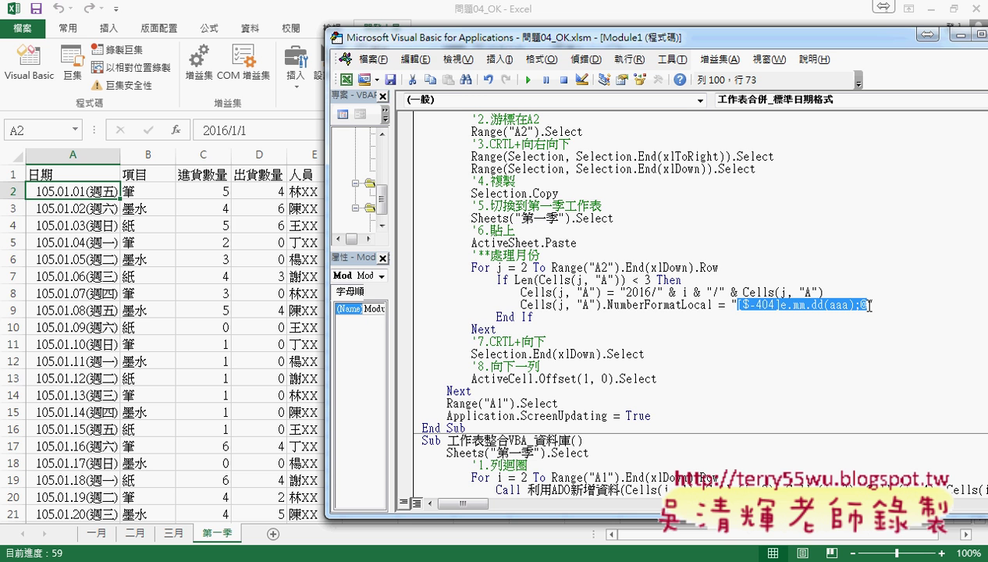
{"action": "left_click", "coordinate": [203, 322]}
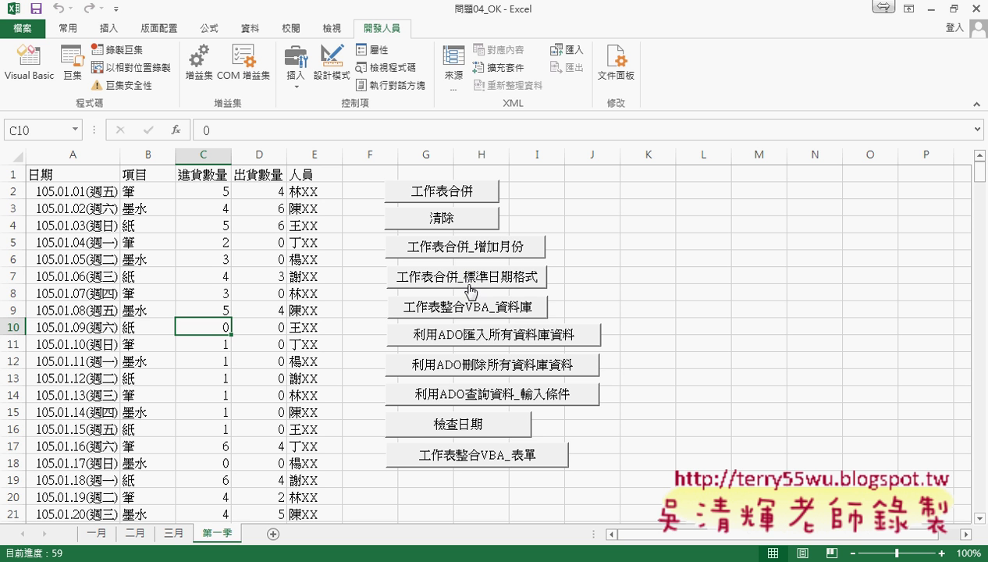
{"action": "left_click", "coordinate": [587, 294]}
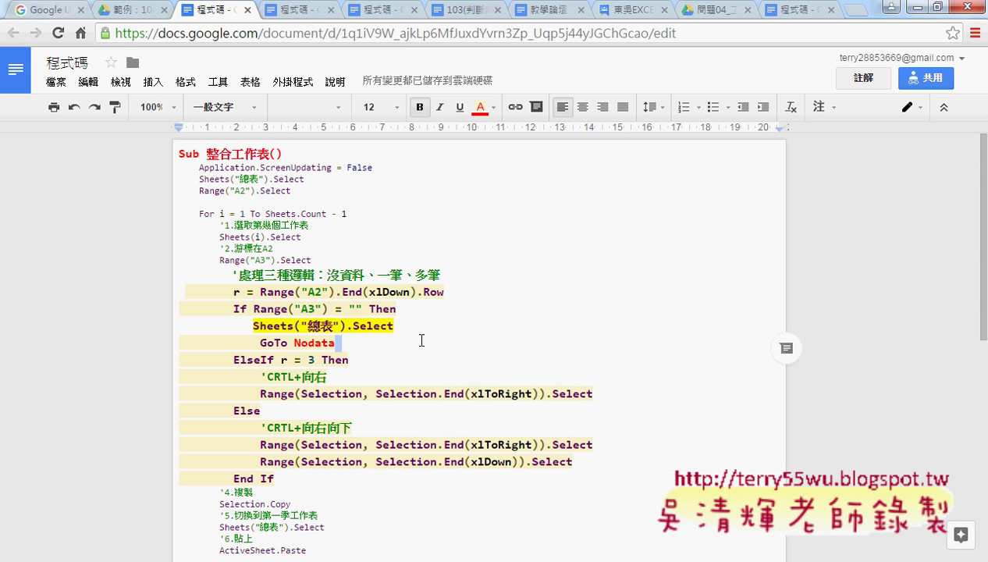
{"action": "left_click", "coordinate": [248, 10]}
{"action": "left_click", "coordinate": [256, 12]}
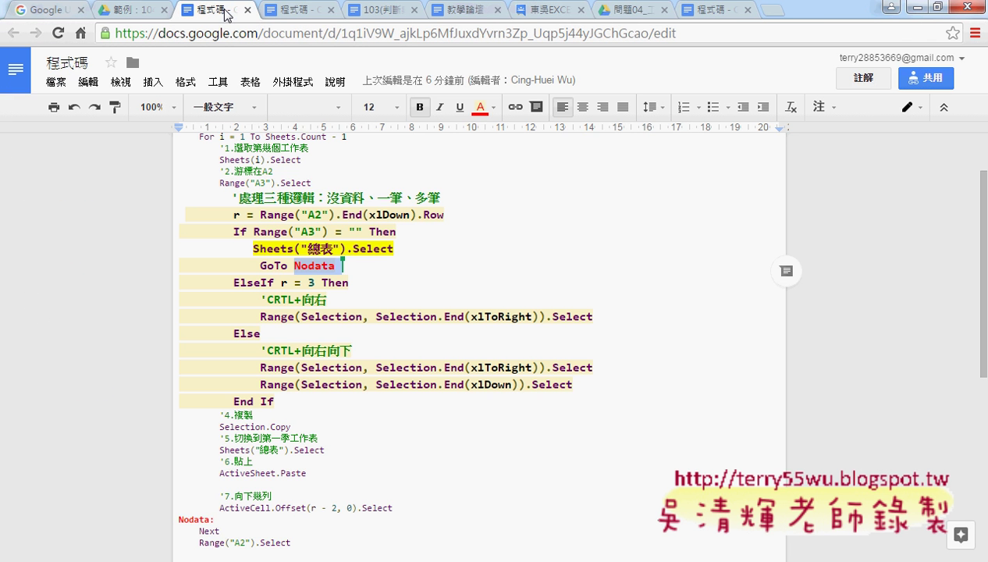
{"action": "left_click", "coordinate": [289, 14]}
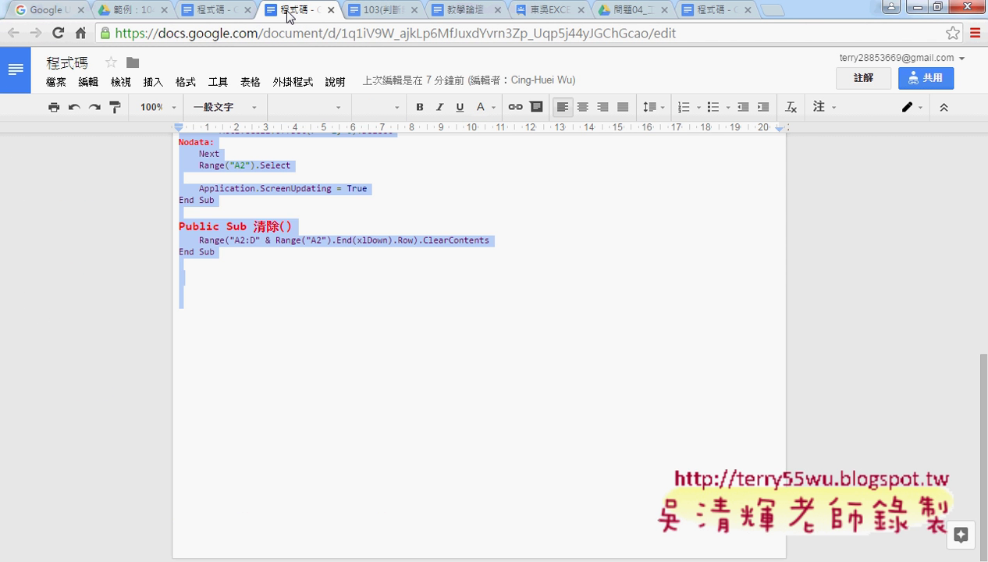
{"action": "left_click", "coordinate": [687, 14]}
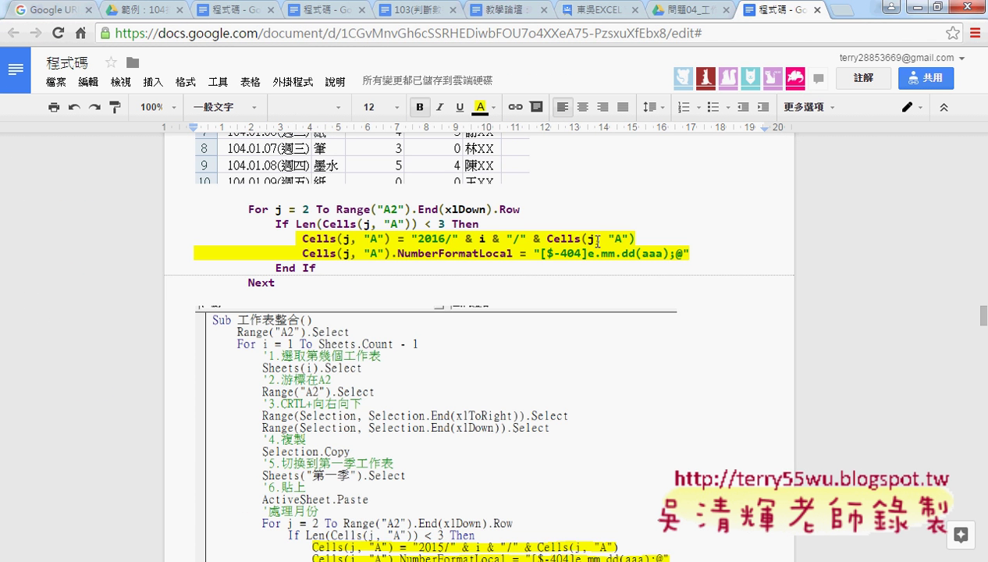
{"action": "scroll", "coordinate": [597, 242], "scroll_direction": "down", "scroll_amount": 3}
{"action": "scroll", "coordinate": [597, 242], "scroll_direction": "down", "scroll_amount": 3}
{"action": "scroll", "coordinate": [597, 242], "scroll_direction": "down", "scroll_amount": 3}
{"action": "scroll", "coordinate": [597, 242], "scroll_direction": "down", "scroll_amount": 3}
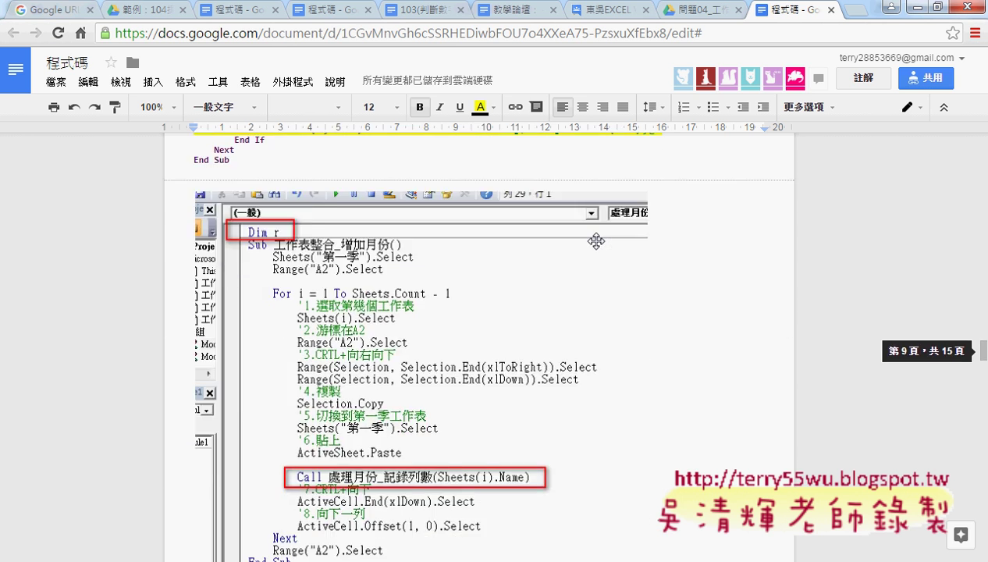
{"action": "scroll", "coordinate": [596, 242], "scroll_direction": "down", "scroll_amount": 2}
{"action": "scroll", "coordinate": [596, 242], "scroll_direction": "down", "scroll_amount": 3}
{"action": "scroll", "coordinate": [597, 242], "scroll_direction": "down", "scroll_amount": 1}
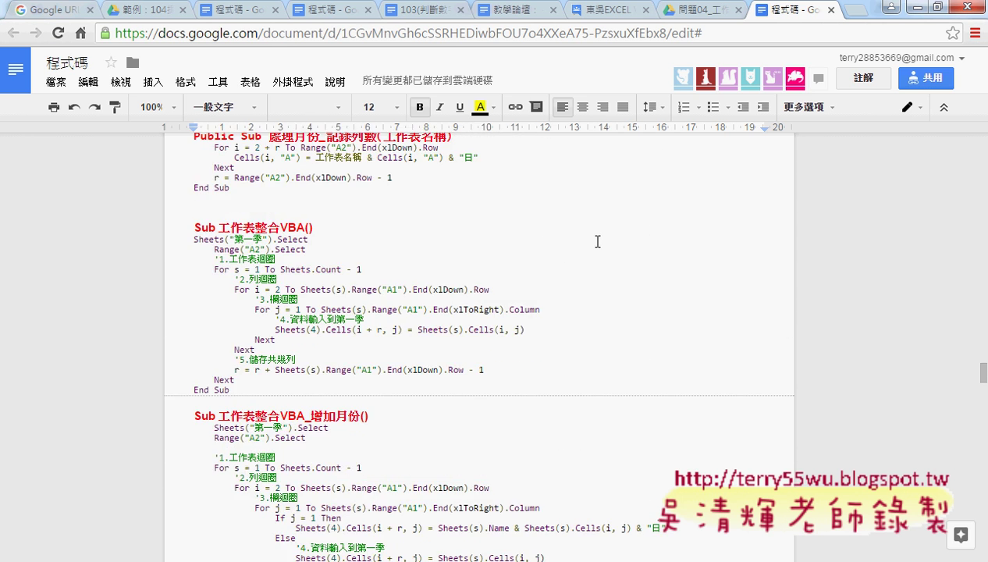
{"action": "scroll", "coordinate": [597, 242], "scroll_direction": "down", "scroll_amount": 1}
{"action": "scroll", "coordinate": [597, 242], "scroll_direction": "down", "scroll_amount": 4}
{"action": "scroll", "coordinate": [598, 242], "scroll_direction": "down", "scroll_amount": 2}
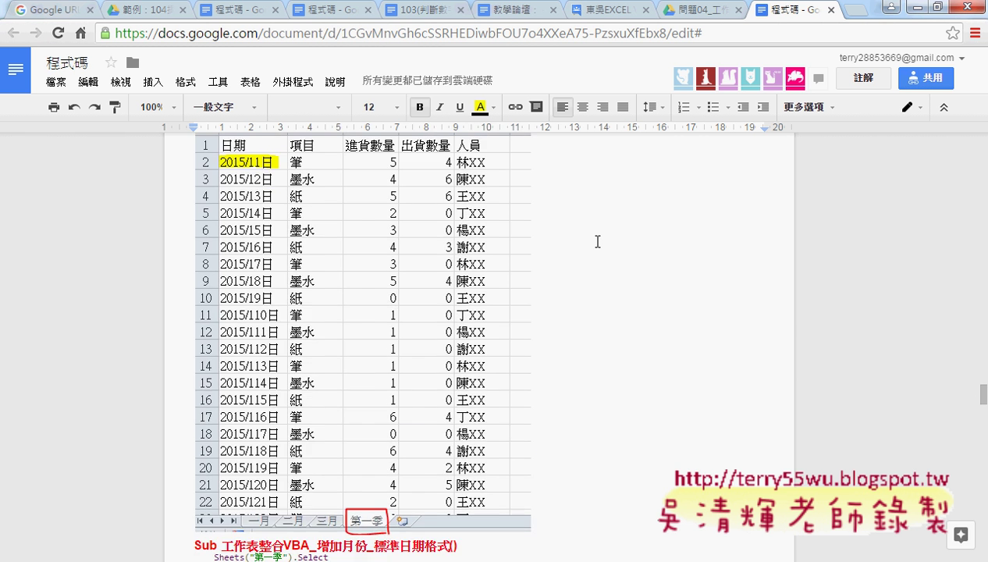
{"action": "scroll", "coordinate": [597, 242], "scroll_direction": "down", "scroll_amount": 2}
{"action": "scroll", "coordinate": [597, 242], "scroll_direction": "down", "scroll_amount": 1}
{"action": "scroll", "coordinate": [597, 242], "scroll_direction": "down", "scroll_amount": 2}
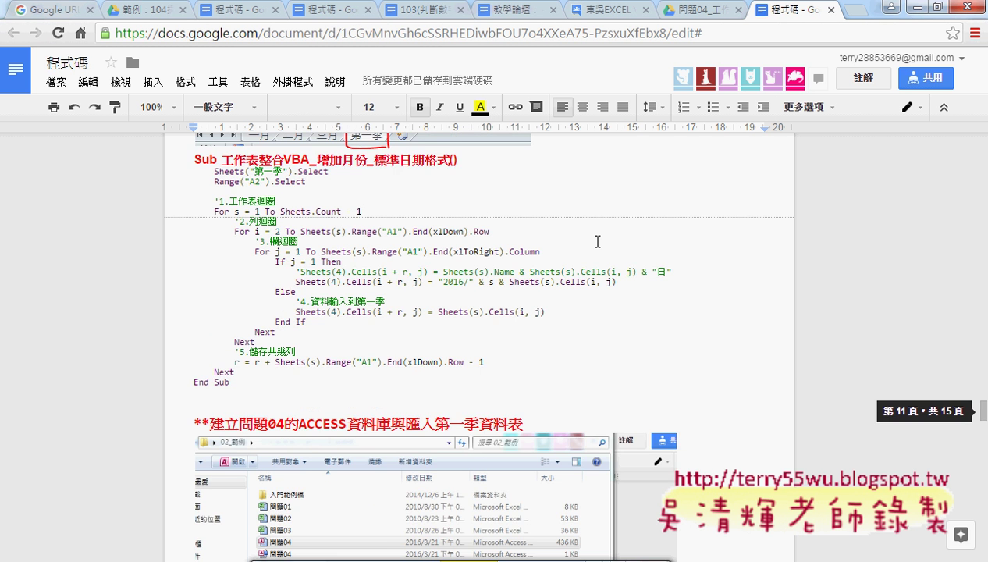
{"action": "scroll", "coordinate": [598, 241], "scroll_direction": "down", "scroll_amount": 3}
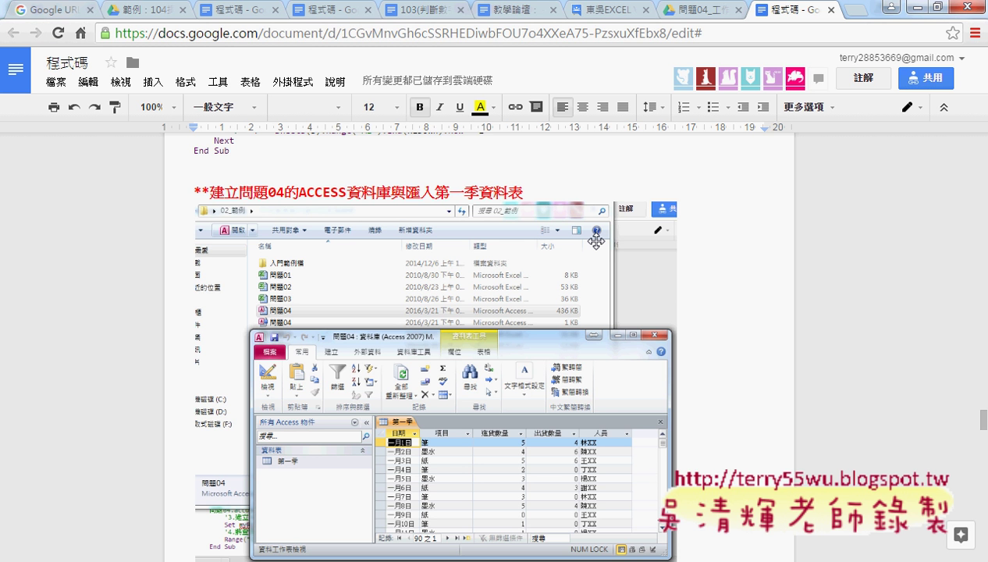
{"action": "scroll", "coordinate": [595, 242], "scroll_direction": "down", "scroll_amount": 1}
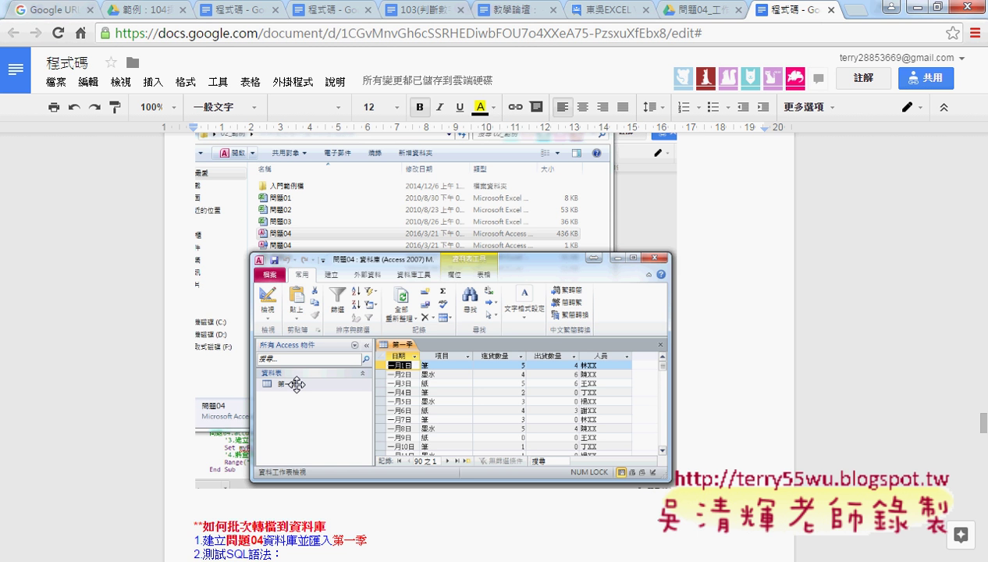
{"action": "mouse_move", "coordinate": [269, 559]}
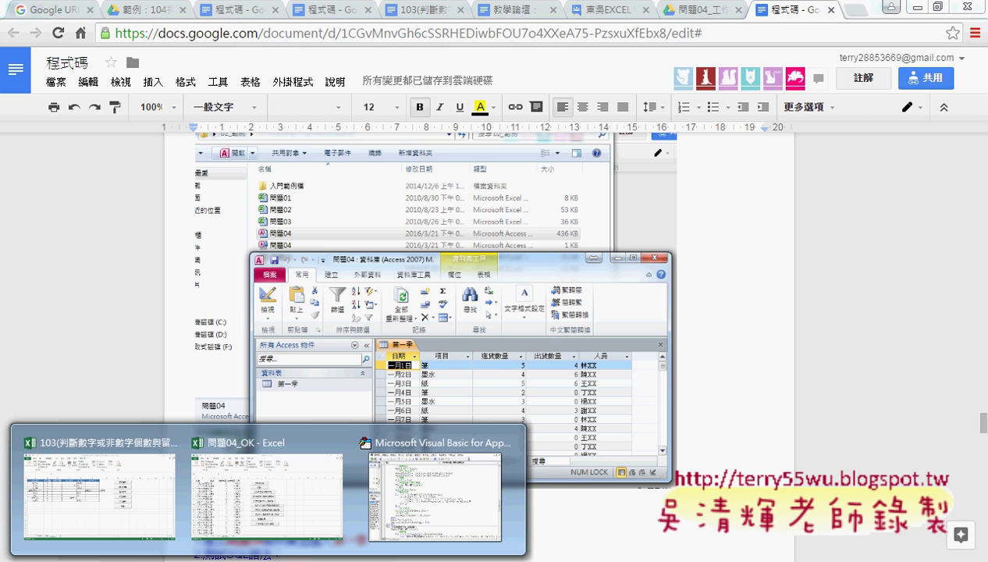
Step: Bring 問題04_OK forward and select the header row A1:E1 and first record A2:E2
{"action": "left_click", "coordinate": [277, 499]}
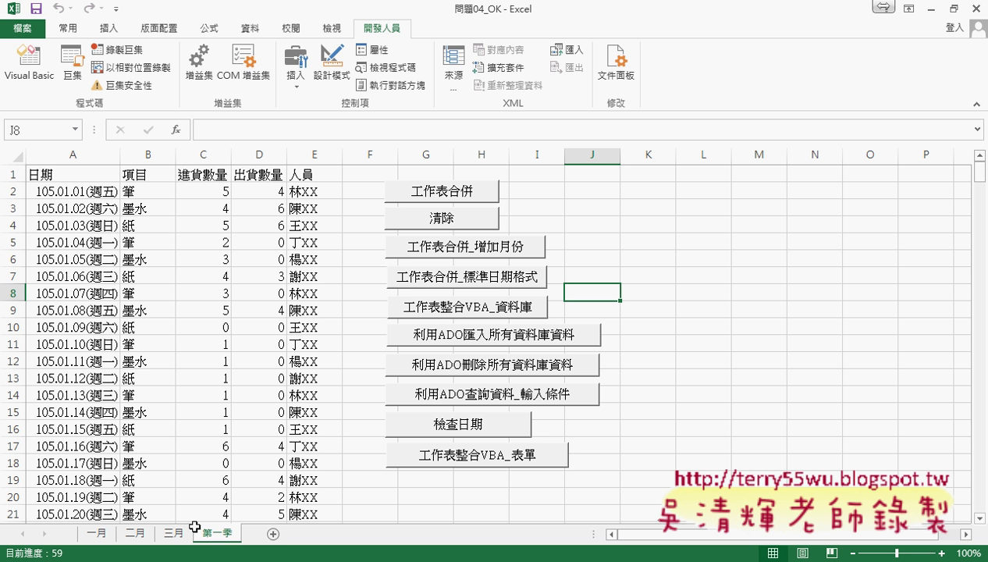
{"action": "left_click_drag", "start_coordinate": [49, 177], "coordinate": [303, 183]}
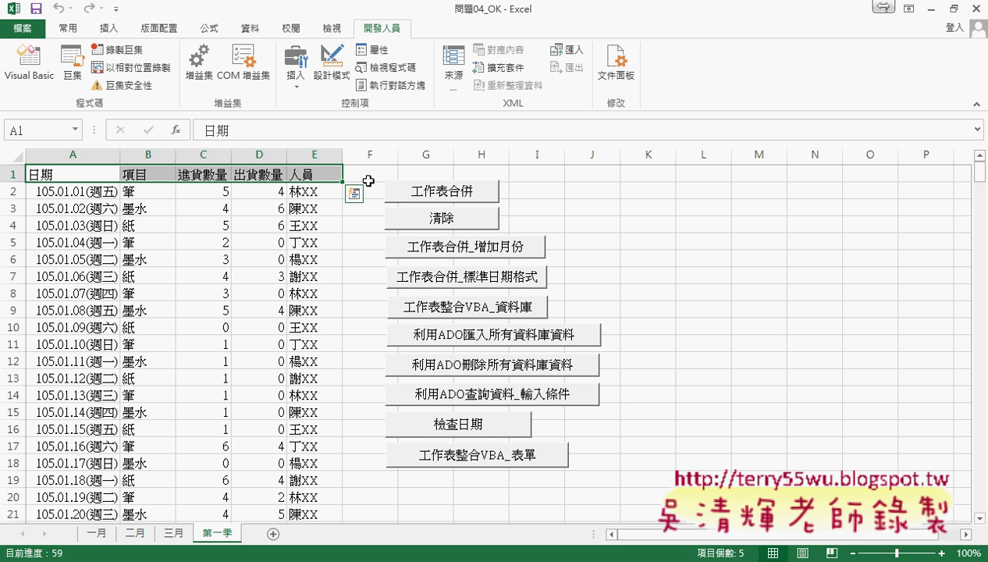
{"action": "left_click_drag", "start_coordinate": [78, 190], "coordinate": [351, 196]}
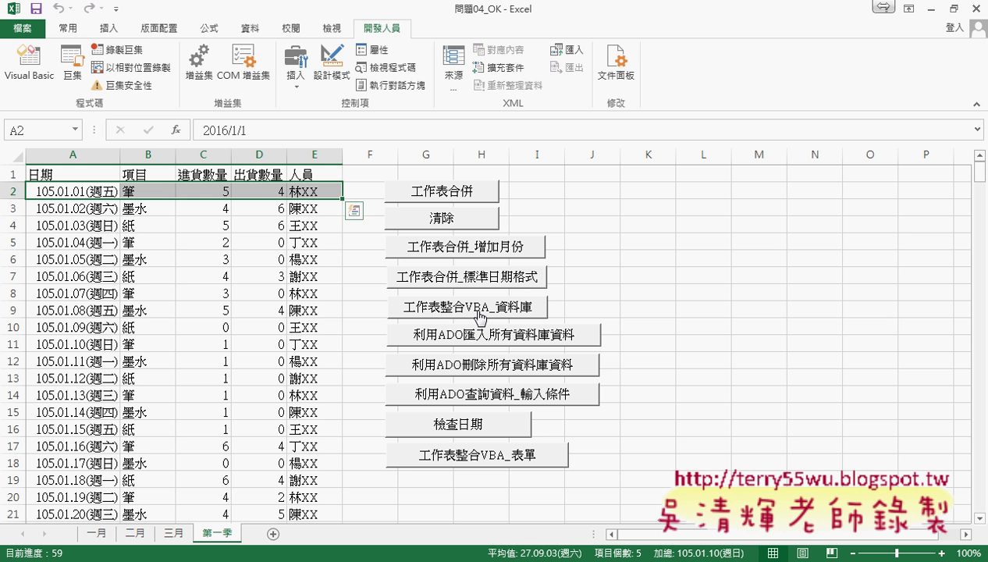
Step: Run the 工作表整合VBA_表單 progress-form transfer macro and dismiss the session notices
{"action": "right_click", "coordinate": [504, 462]}
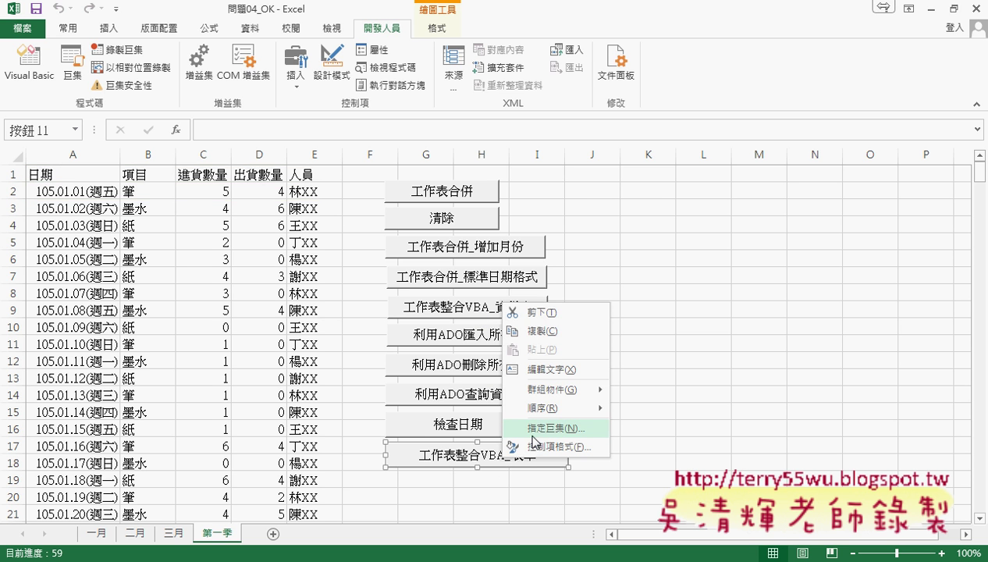
{"action": "left_click", "coordinate": [656, 461]}
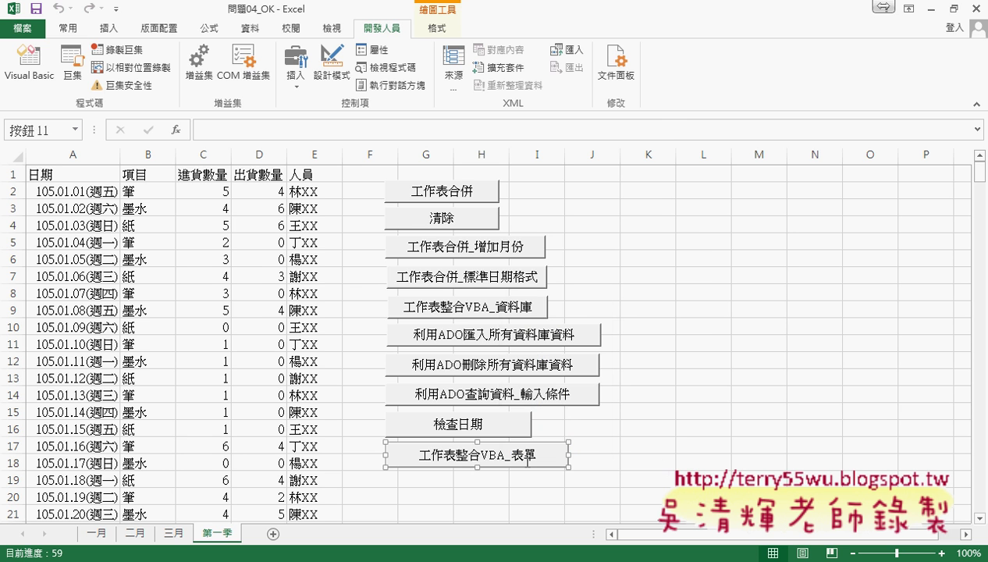
{"action": "left_click", "coordinate": [655, 459]}
{"action": "left_click", "coordinate": [519, 459]}
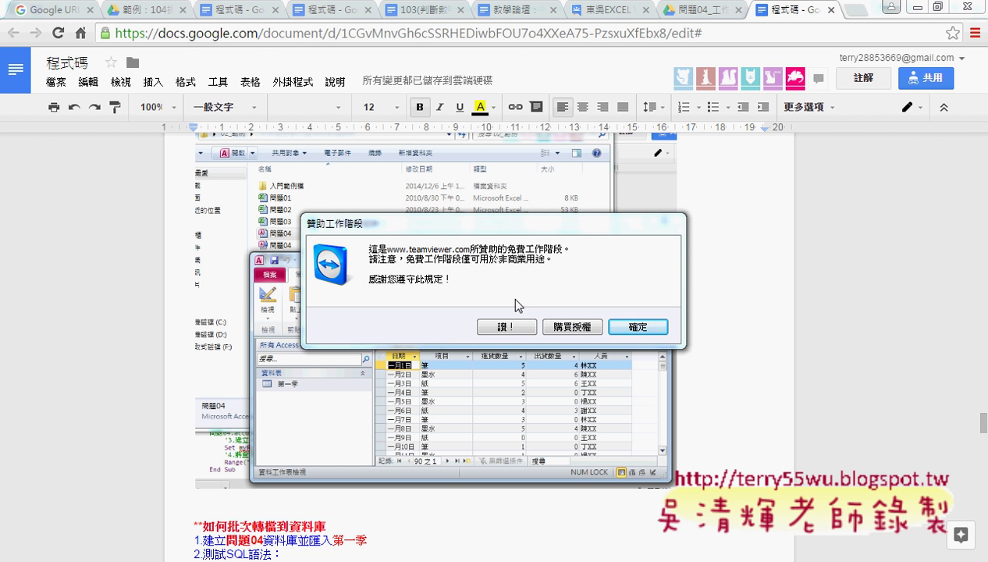
{"action": "left_click", "coordinate": [634, 328]}
{"action": "left_click", "coordinate": [631, 331]}
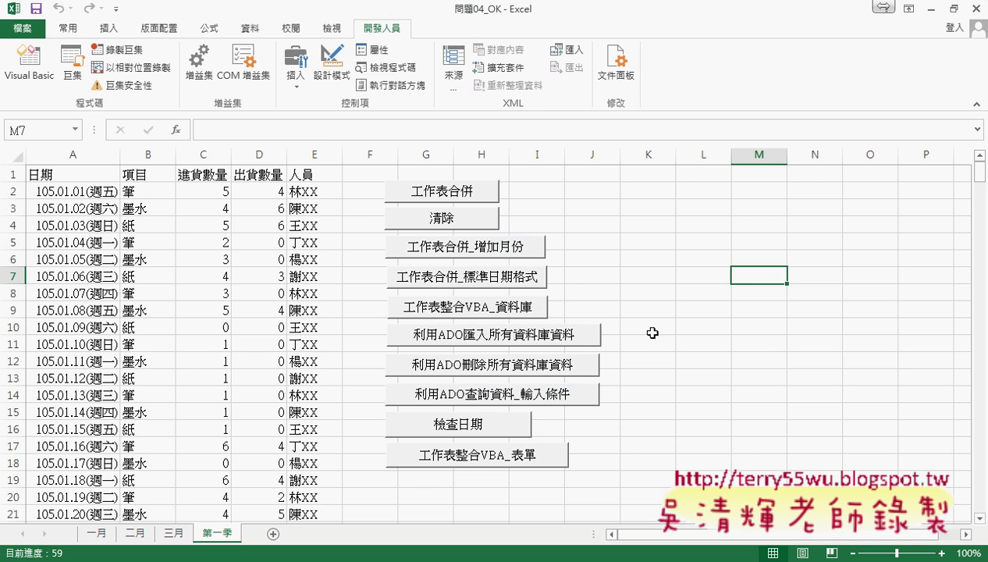
Step: Open the VBA code of the 工作表整合VBA_資料庫 macro from its assigned-macro list
{"action": "right_click", "coordinate": [475, 312]}
{"action": "left_click", "coordinate": [516, 413]}
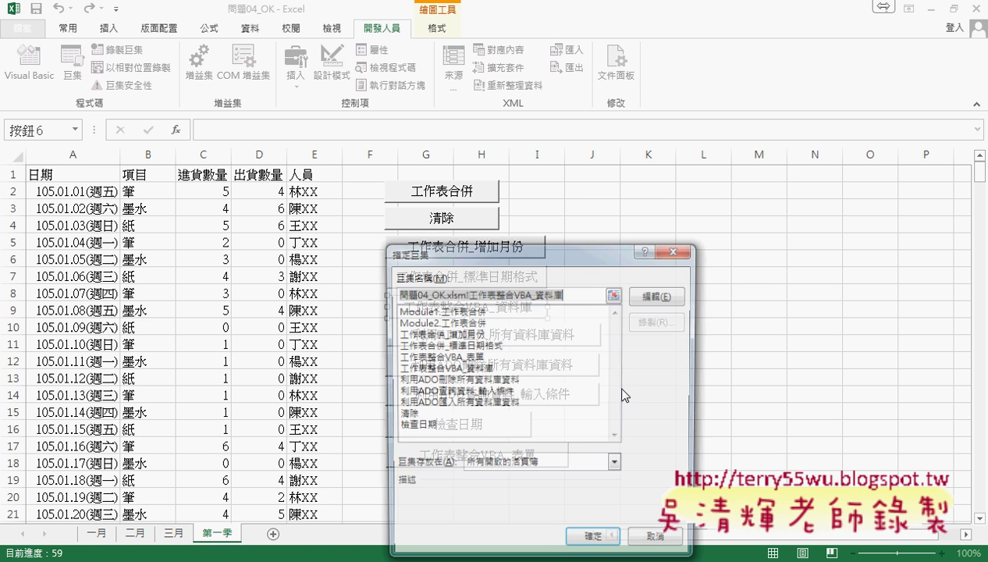
{"action": "left_click_drag", "start_coordinate": [591, 254], "coordinate": [708, 146]}
{"action": "left_click", "coordinate": [777, 187]}
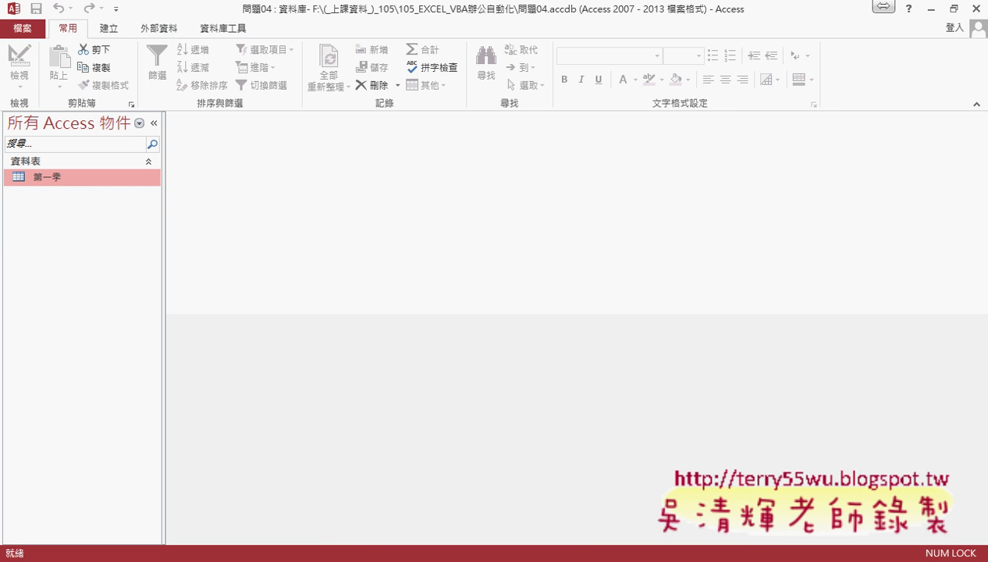
{"action": "double_click", "coordinate": [82, 181]}
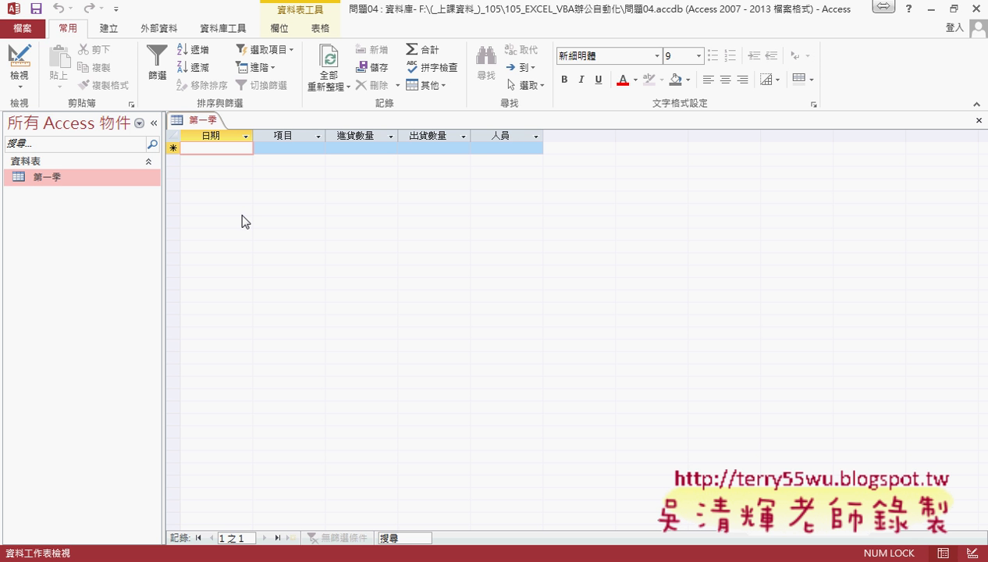
{"action": "left_click", "coordinate": [233, 136]}
{"action": "left_click_drag", "start_coordinate": [233, 136], "coordinate": [492, 136]}
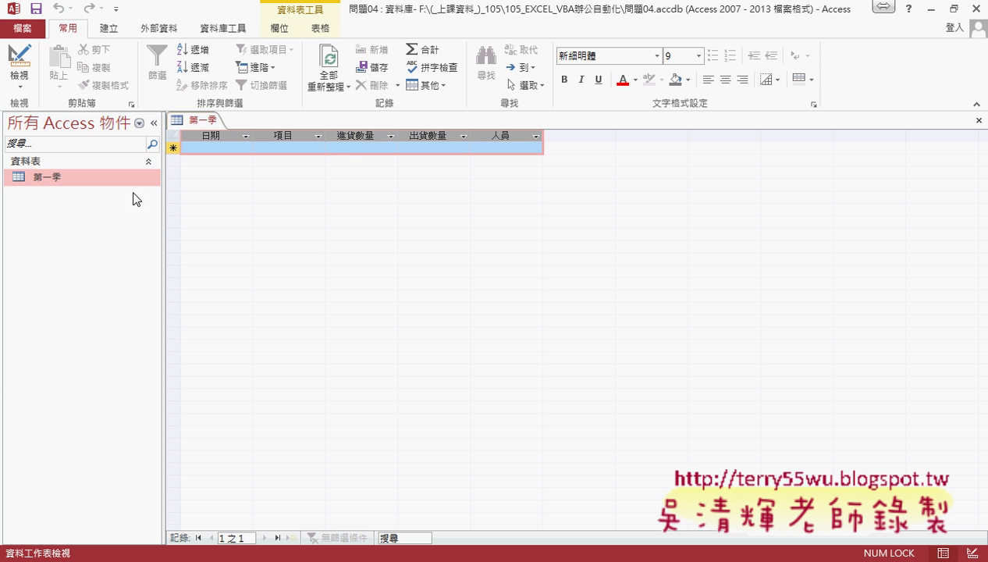
{"action": "right_click", "coordinate": [80, 180]}
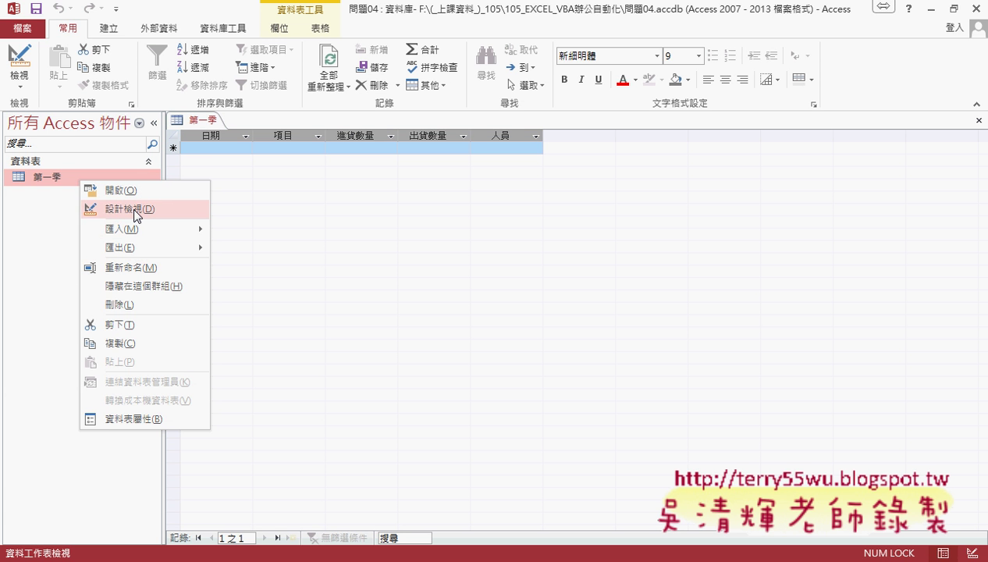
{"action": "left_click", "coordinate": [133, 216]}
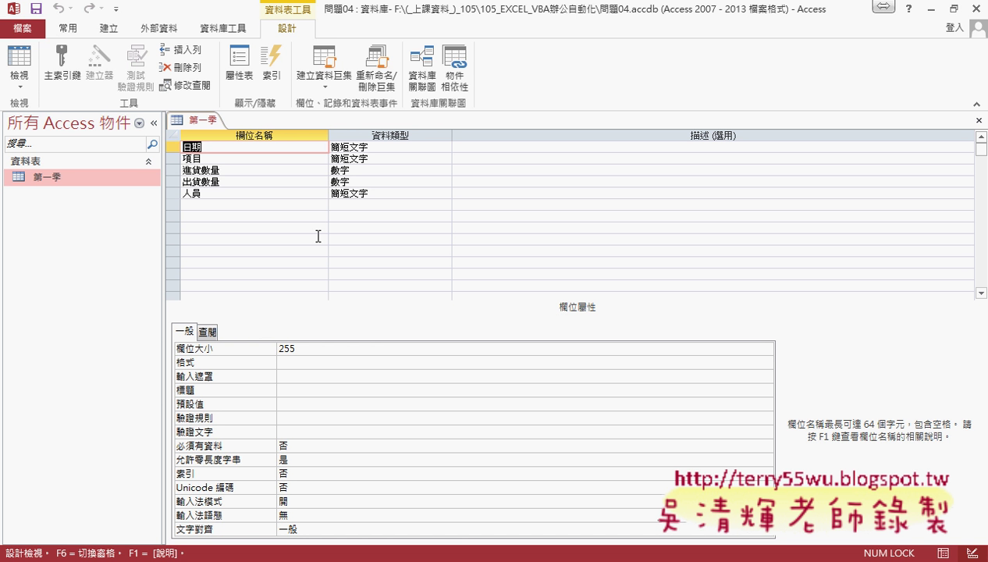
{"action": "right_click", "coordinate": [203, 121]}
{"action": "left_click", "coordinate": [221, 147]}
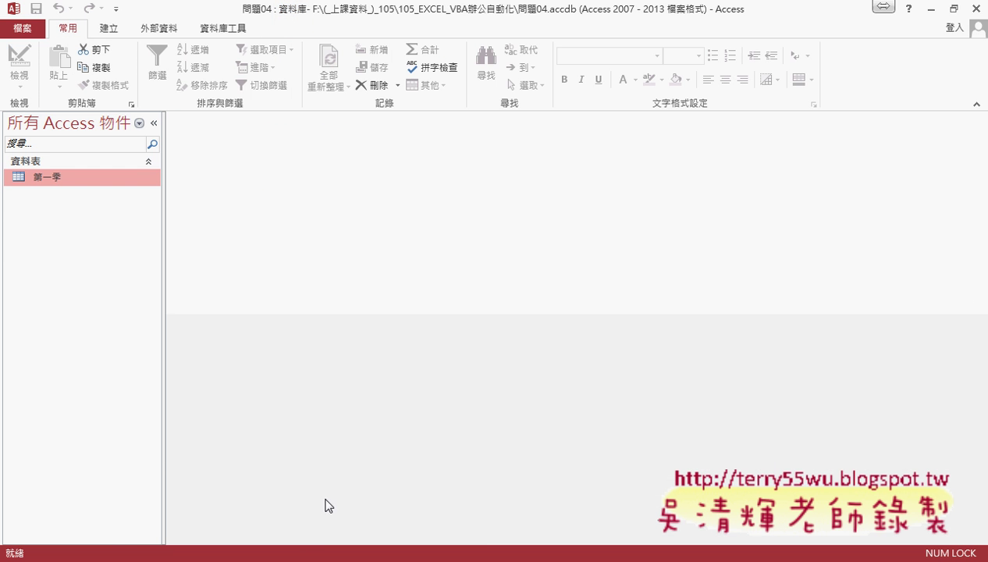
Step: Highlight the 第一季 activation and sheet-clearing lines in 工作表整合VBA_資料庫, then return to 問題04_OK
{"action": "left_click", "coordinate": [368, 526]}
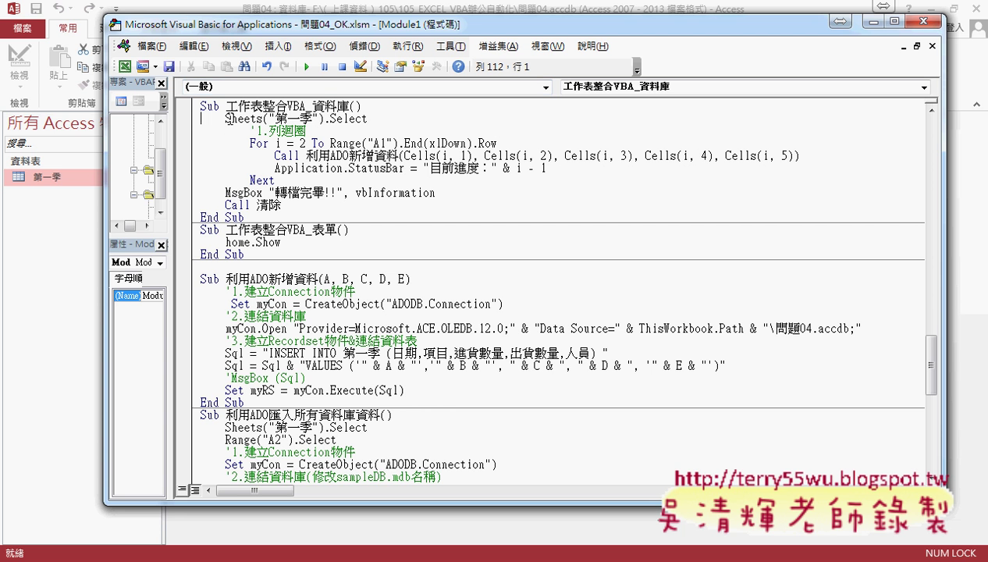
{"action": "left_click_drag", "start_coordinate": [225, 118], "coordinate": [402, 118]}
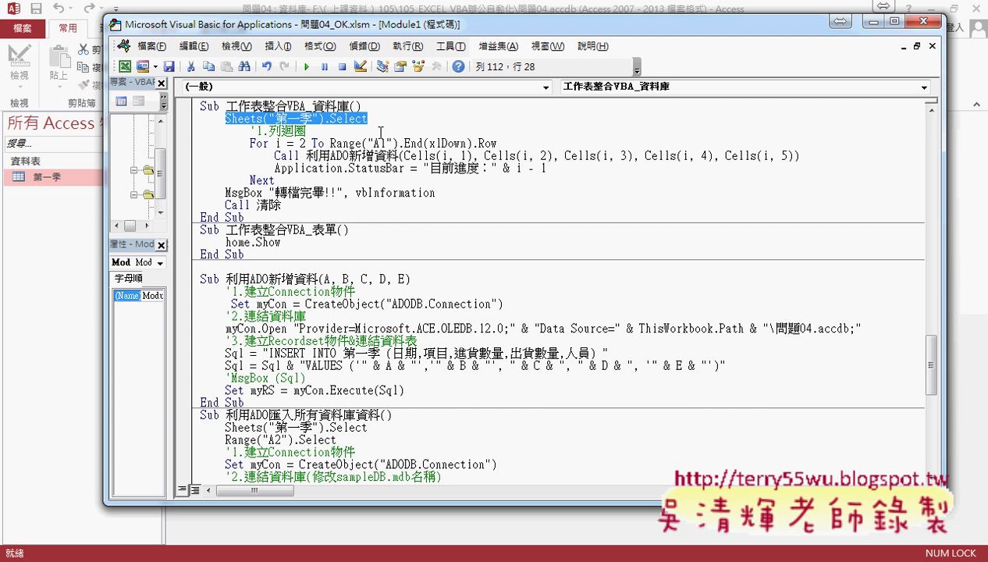
{"action": "left_click_drag", "start_coordinate": [282, 205], "coordinate": [226, 206]}
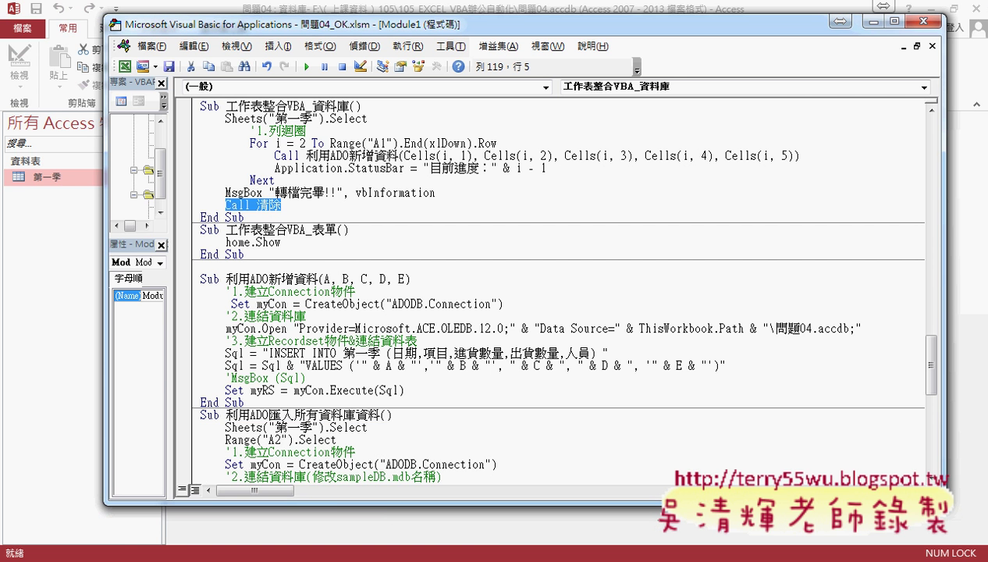
{"action": "left_click", "coordinate": [225, 508]}
Step: Run 工作表整合VBA_資料庫 to send all 第一季 rows to Access and acknowledge 轉檔完畢!!
{"action": "left_click", "coordinate": [656, 277]}
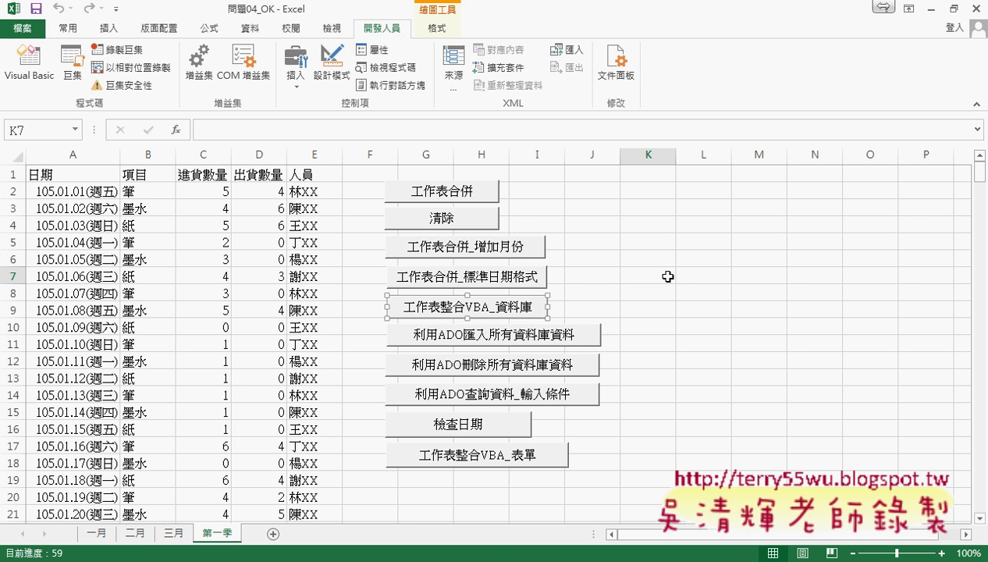
{"action": "left_click", "coordinate": [494, 312]}
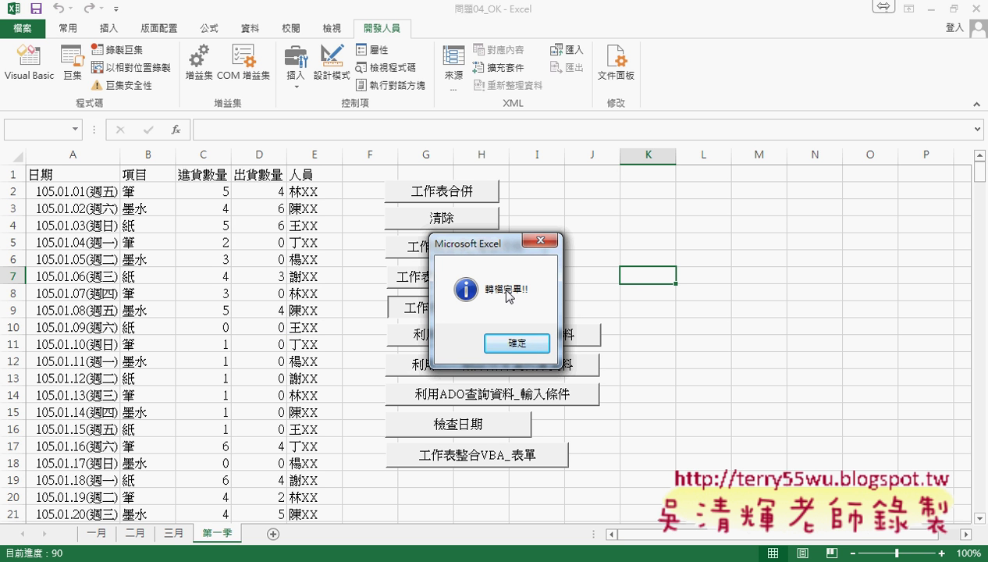
{"action": "left_click", "coordinate": [520, 345]}
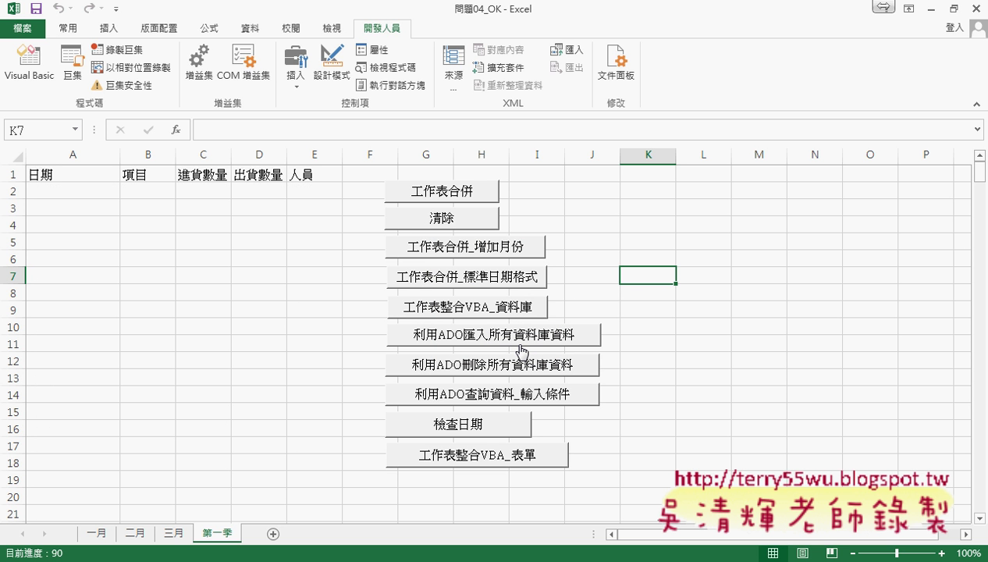
Step: Open the Access 第一季 table to verify its 90 records, then go back to Excel
{"action": "left_click", "coordinate": [269, 561]}
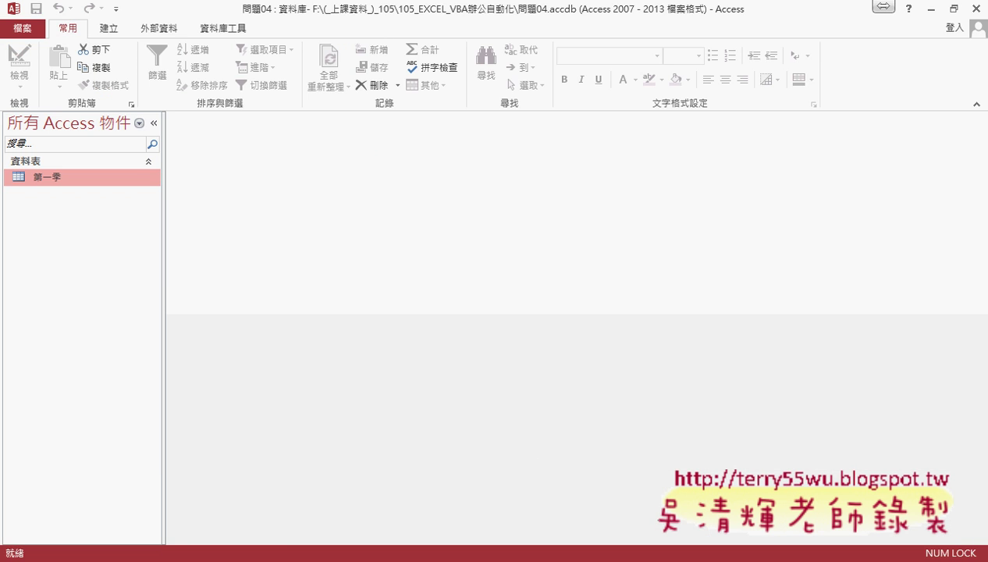
{"action": "double_click", "coordinate": [76, 179]}
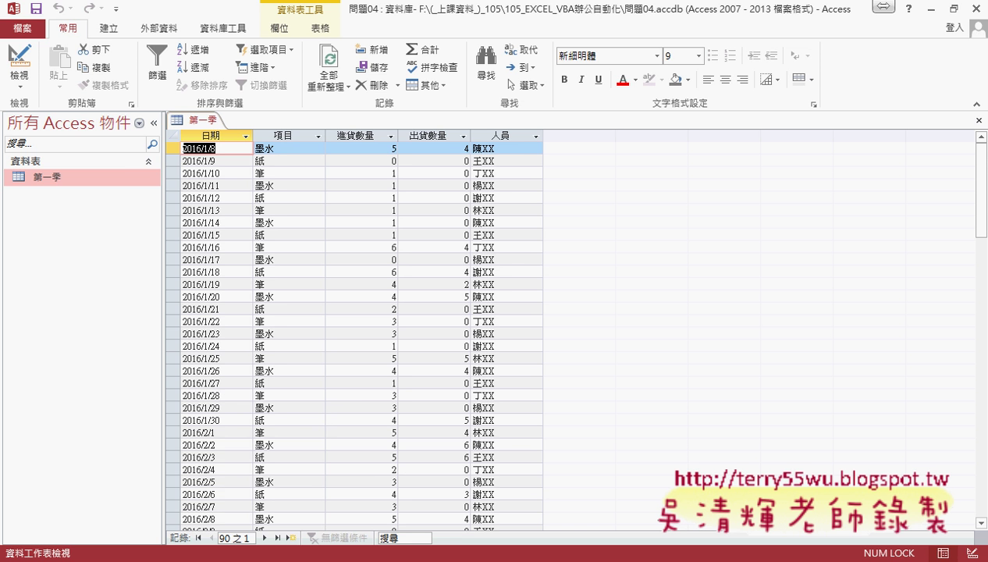
{"action": "left_click", "coordinate": [390, 464]}
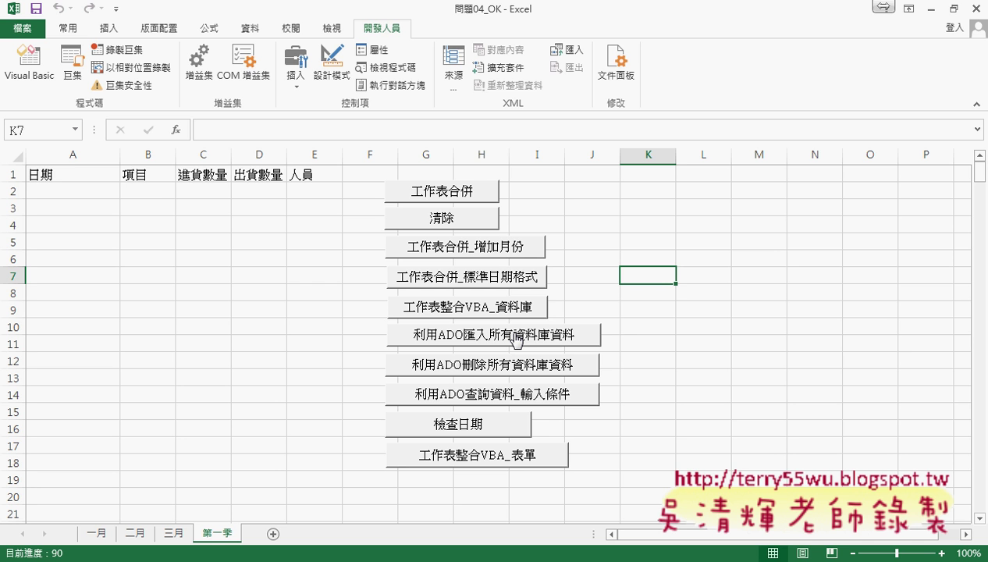
Step: From A2, run 利用ADO匯入所有資料庫資料 to reload the database records, starting with 2016/1/8 墨水
{"action": "left_click", "coordinate": [71, 193]}
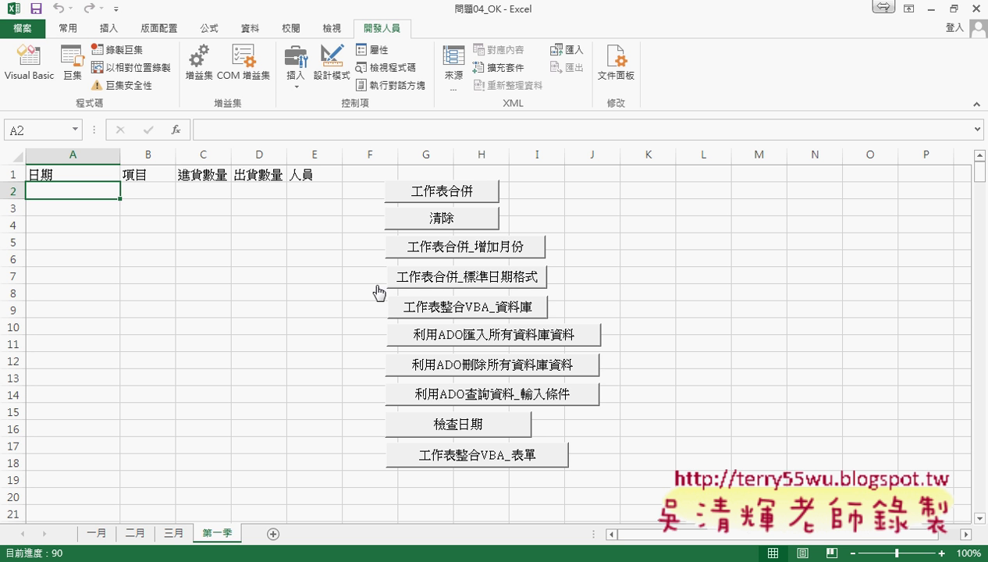
{"action": "left_click", "coordinate": [516, 345]}
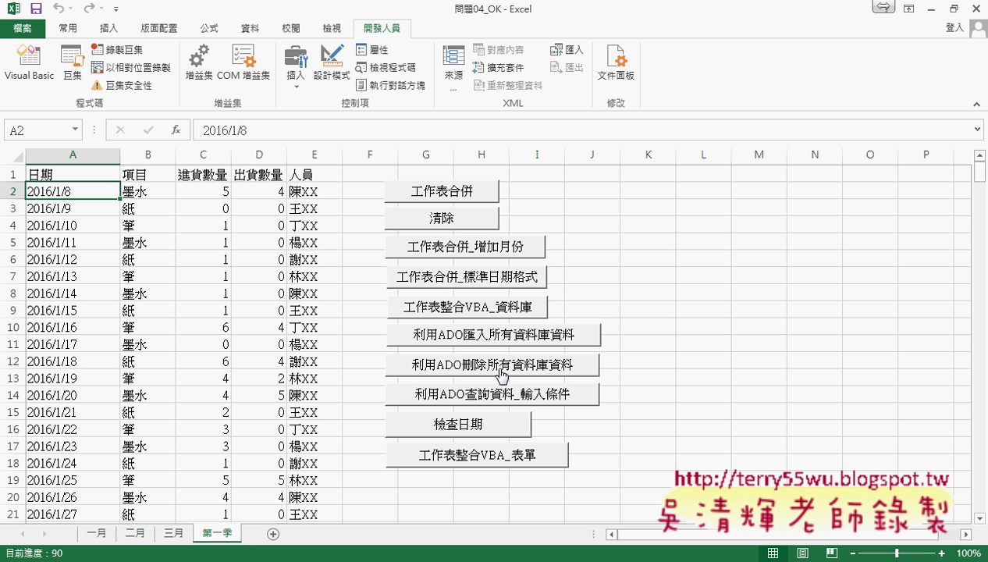
Step: Run 利用ADO刪除所有資料庫資料, reopen the Access 第一季 table to confirm it's empty, then minimize Access
{"action": "left_click", "coordinate": [500, 372]}
{"action": "key", "text": "alt+Tab"}
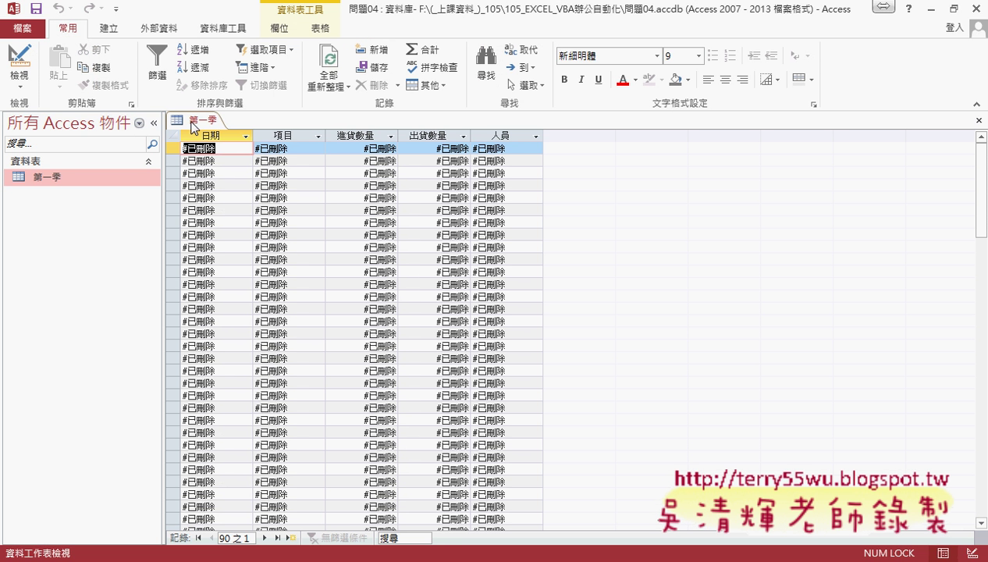
{"action": "right_click", "coordinate": [192, 122]}
{"action": "left_click", "coordinate": [226, 152]}
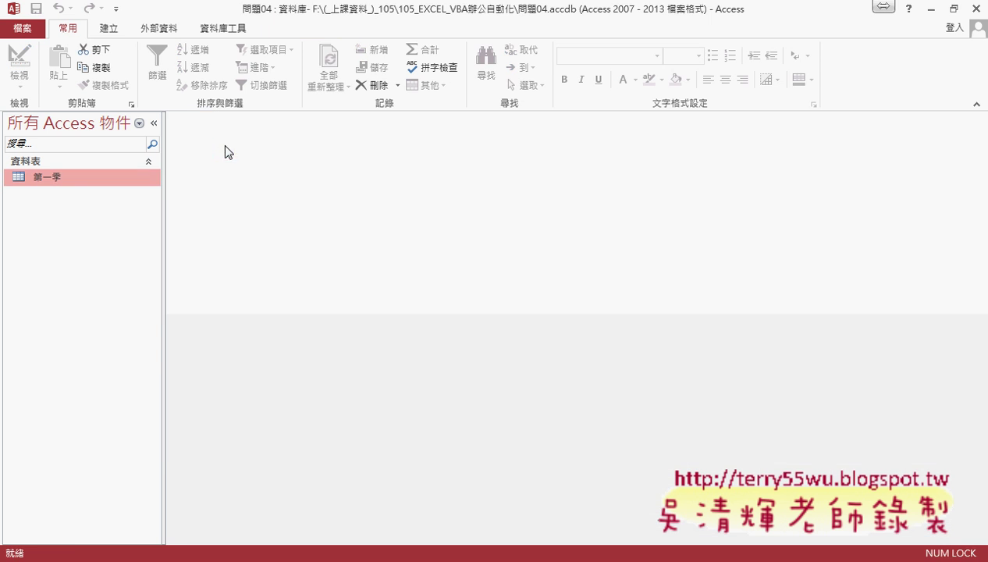
{"action": "double_click", "coordinate": [74, 185]}
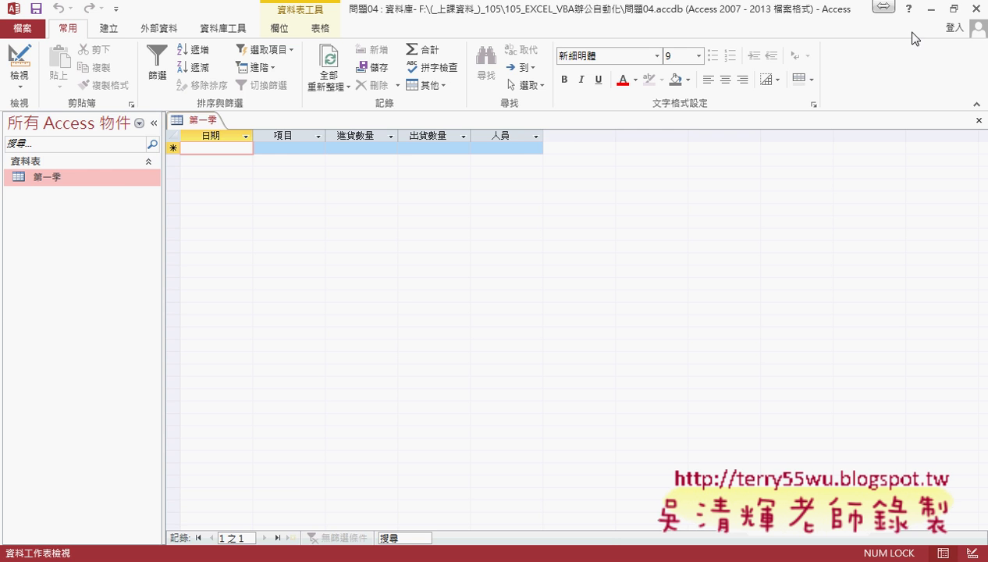
{"action": "left_click", "coordinate": [923, 11]}
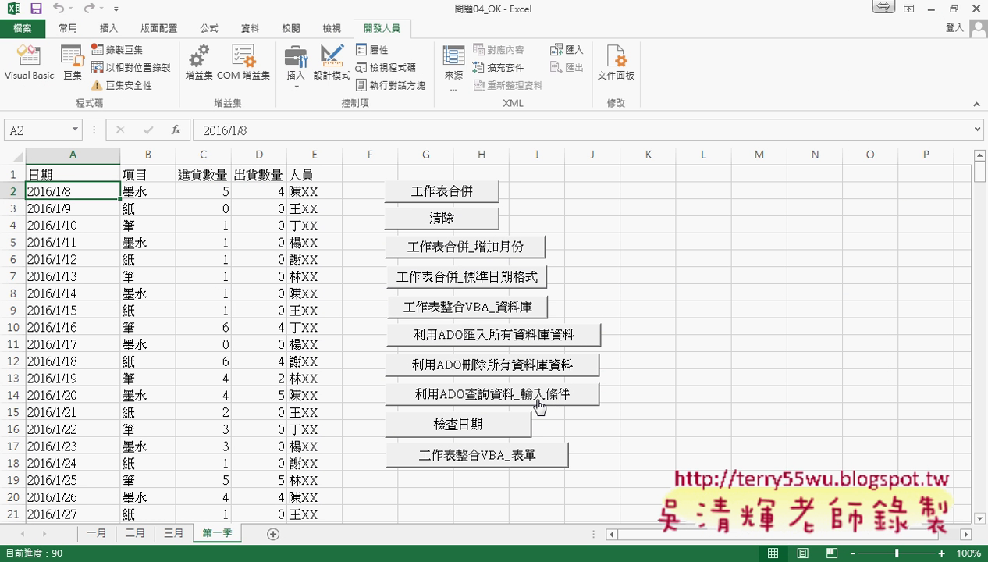
Step: Run 利用ADO查詢資料_輸入條件 with the item name 墨水
{"action": "left_click", "coordinate": [499, 404]}
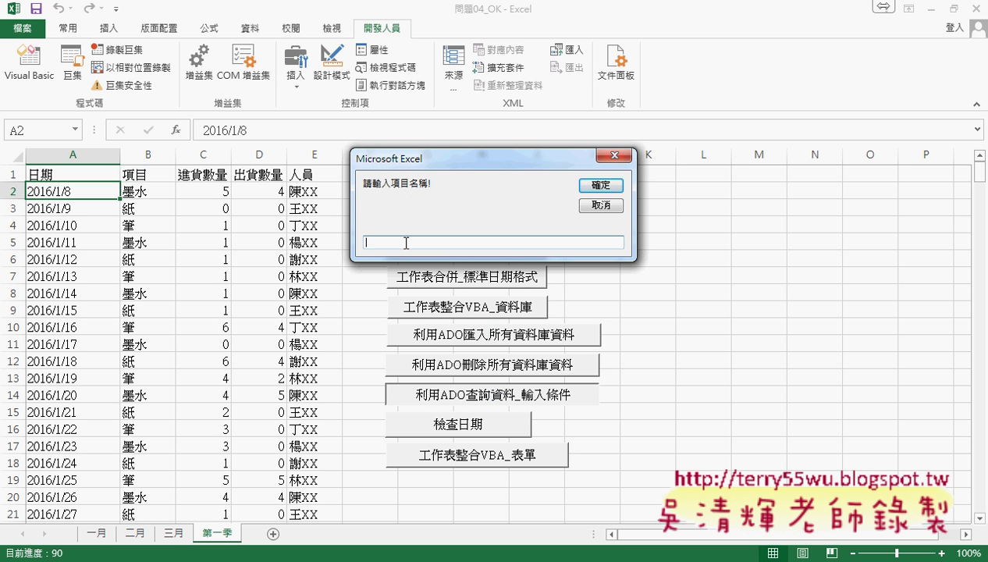
{"action": "type", "text": "墨"}
{"action": "key", "text": "BackSpace"}
{"action": "type", "text": "mo"}
{"action": "key", "text": "BackSpace"}
{"action": "key", "text": "BackSpace"}
{"action": "type", "text": "末"}
{"action": "key", "text": "BackSpace"}
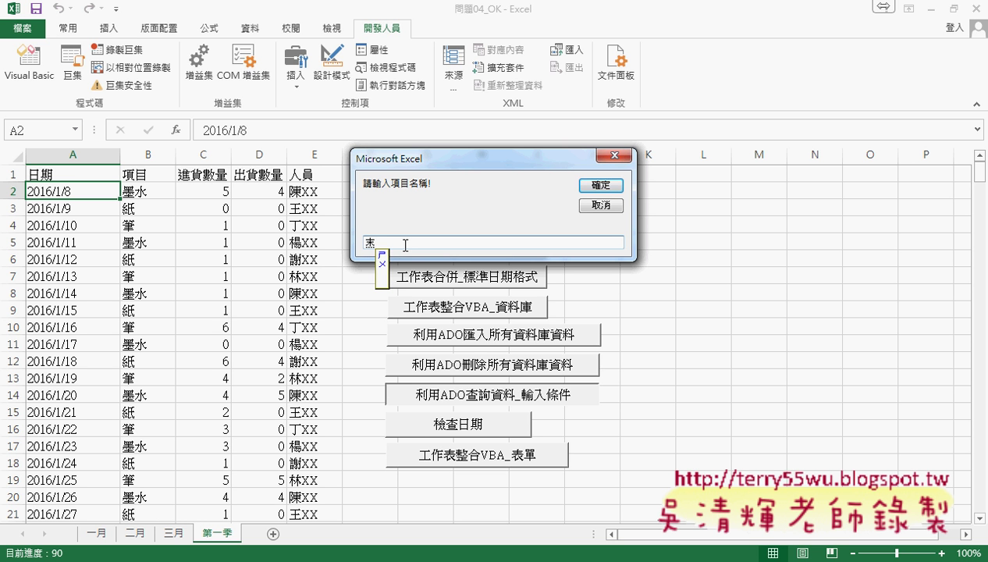
{"action": "type", "text": "墨水"}
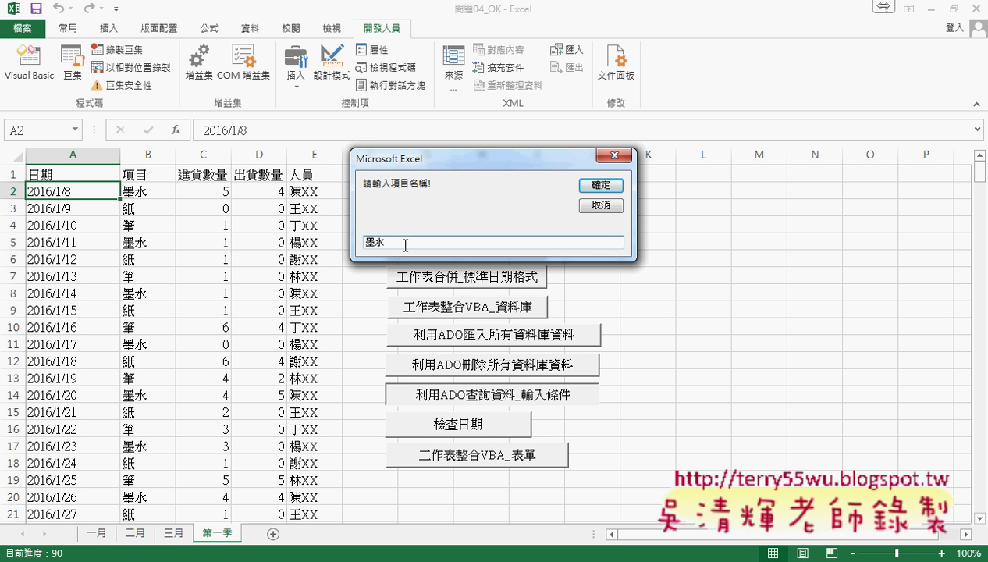
{"action": "left_click", "coordinate": [601, 189]}
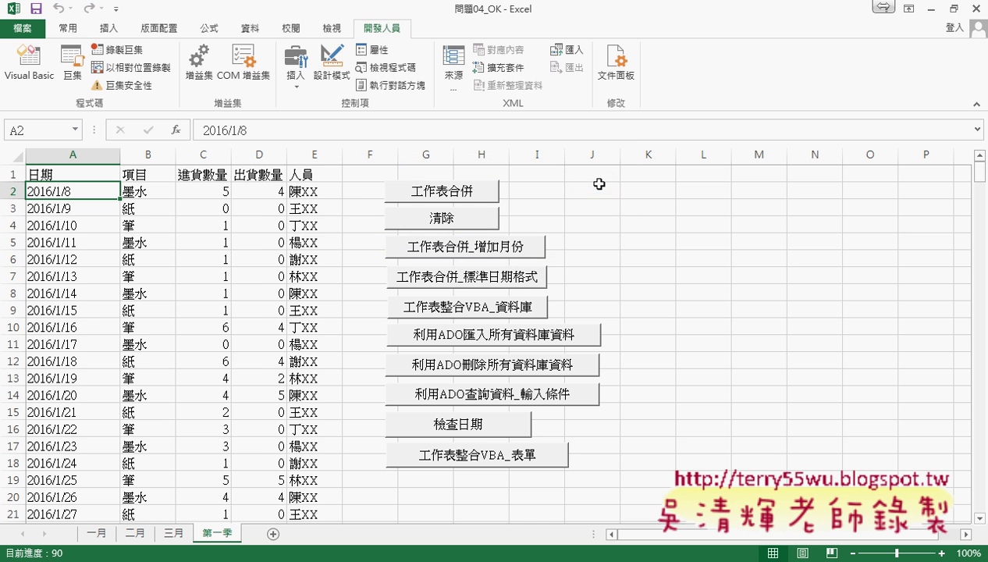
Step: Clear the sheet and rerun the item query with 黑糖
{"action": "left_click", "coordinate": [442, 221]}
{"action": "left_click", "coordinate": [478, 393]}
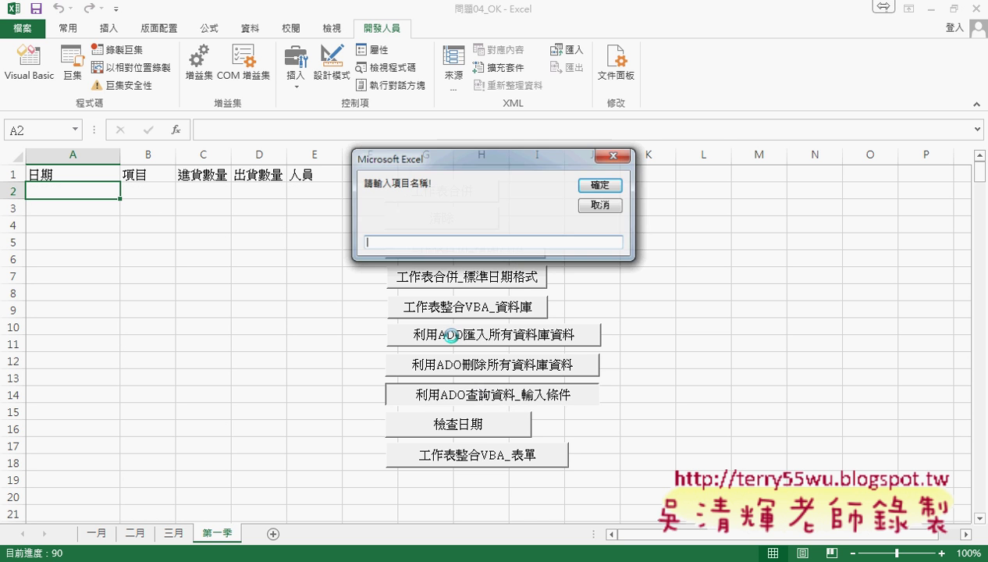
{"action": "type", "text": "黑"}
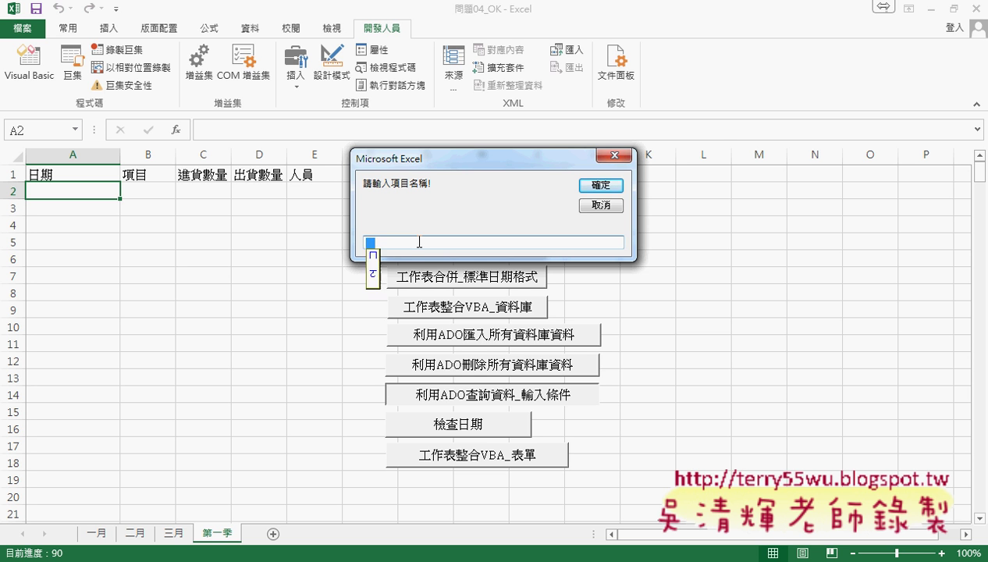
{"action": "type", "text": "糖"}
{"action": "key", "text": "Return"}
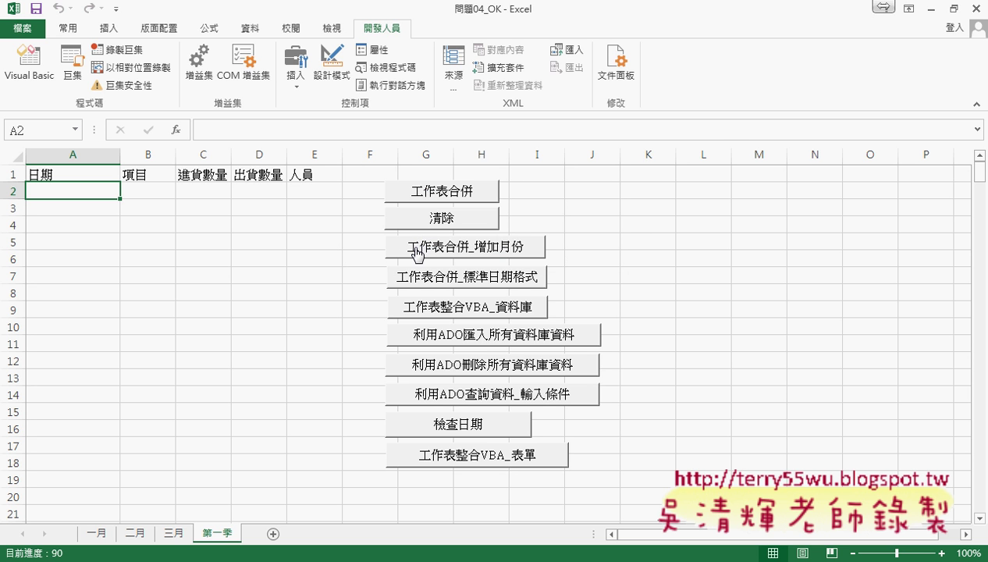
{"action": "right_click", "coordinate": [482, 393]}
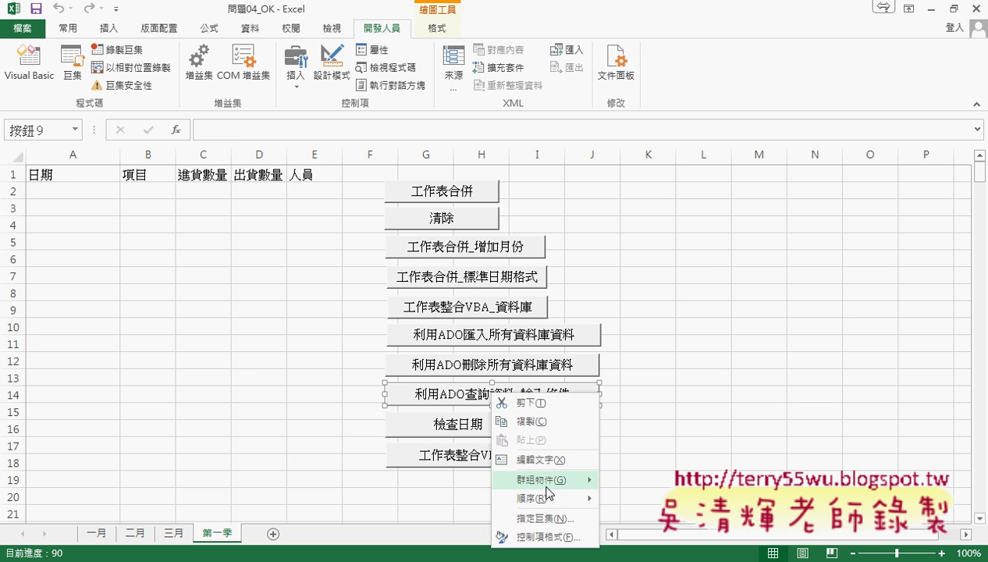
{"action": "left_click", "coordinate": [546, 512]}
{"action": "left_click", "coordinate": [666, 295]}
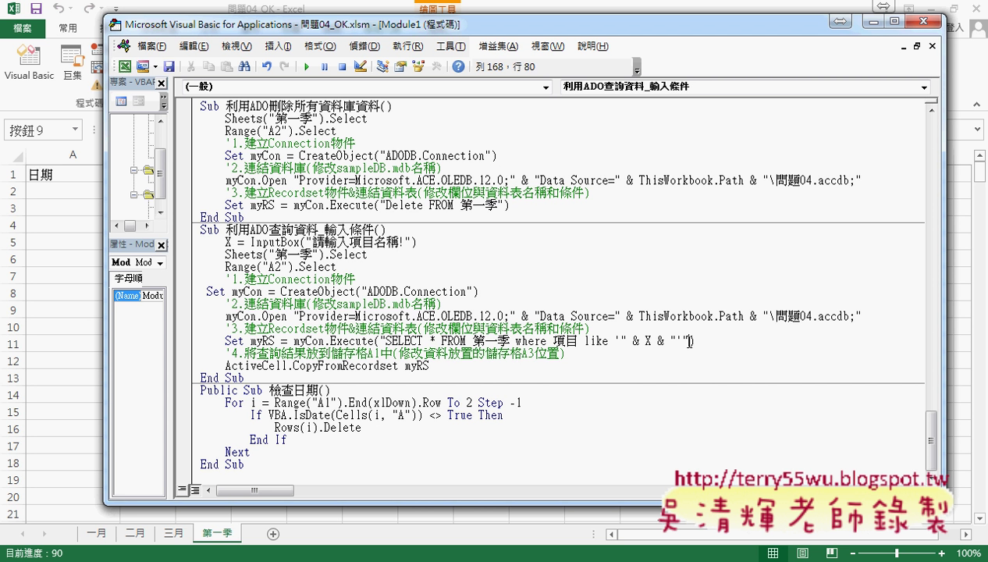
{"action": "left_click_drag", "start_coordinate": [690, 341], "coordinate": [380, 341]}
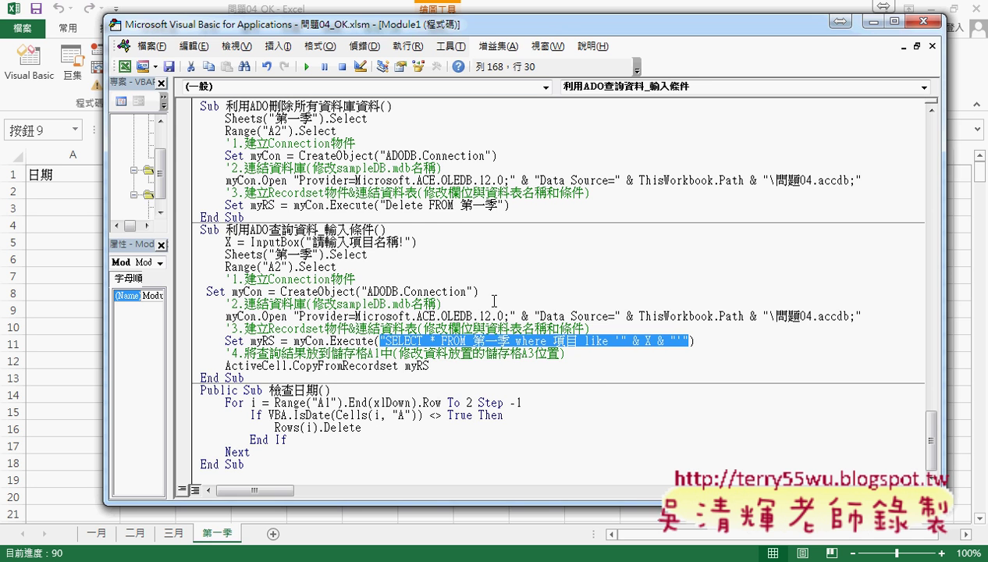
{"action": "left_click", "coordinate": [894, 22]}
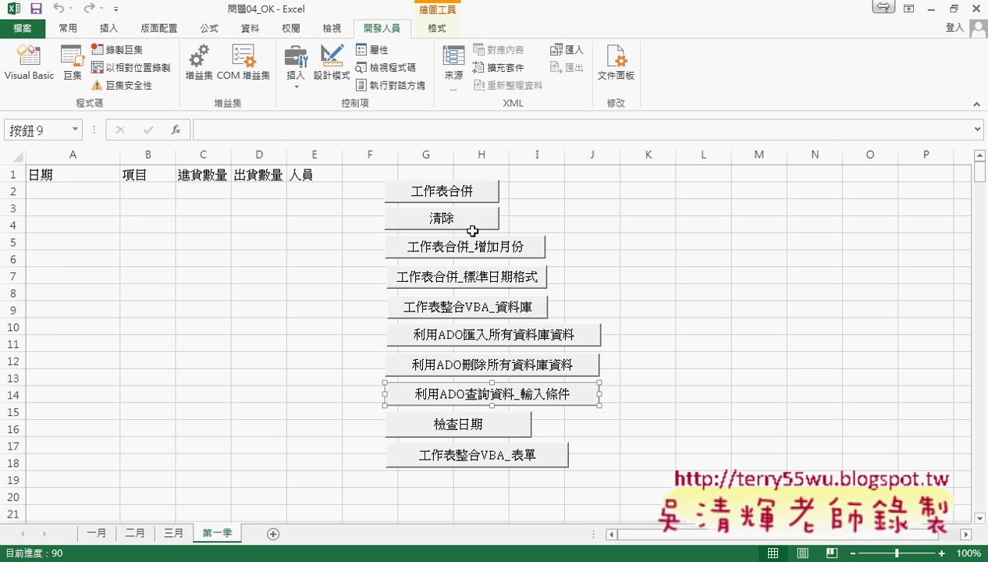
Step: Three times, merge with standard dates and transfer to the database, acknowledging each 轉檔完畢!!
{"action": "left_click", "coordinate": [469, 273]}
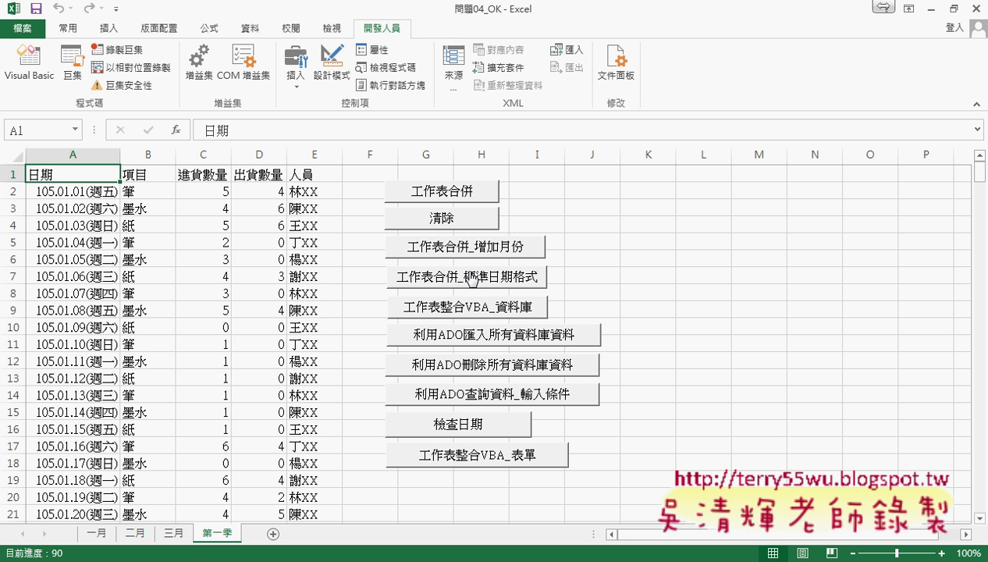
{"action": "left_click", "coordinate": [475, 459]}
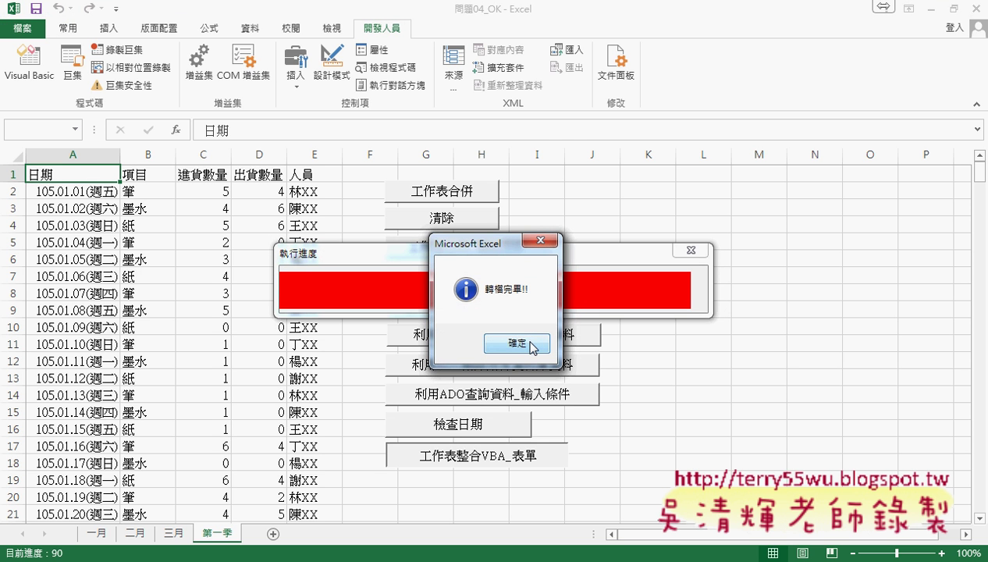
{"action": "left_click", "coordinate": [534, 347]}
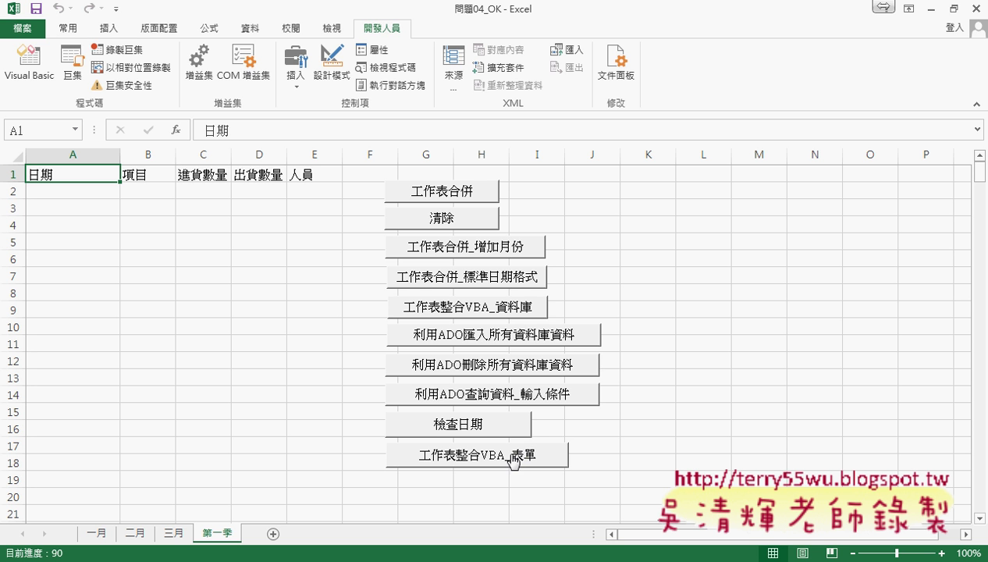
{"action": "left_click", "coordinate": [478, 276]}
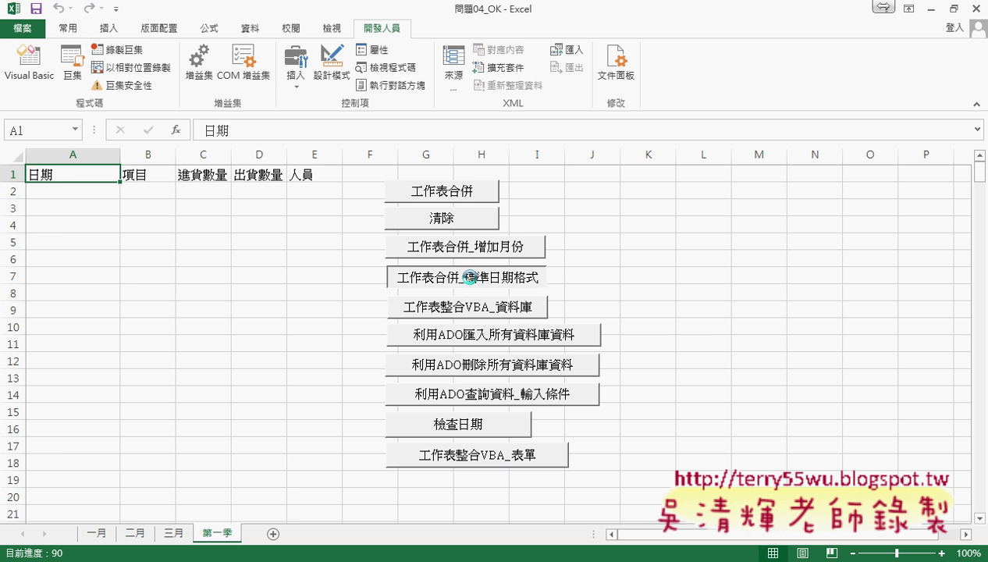
{"action": "left_click", "coordinate": [468, 460]}
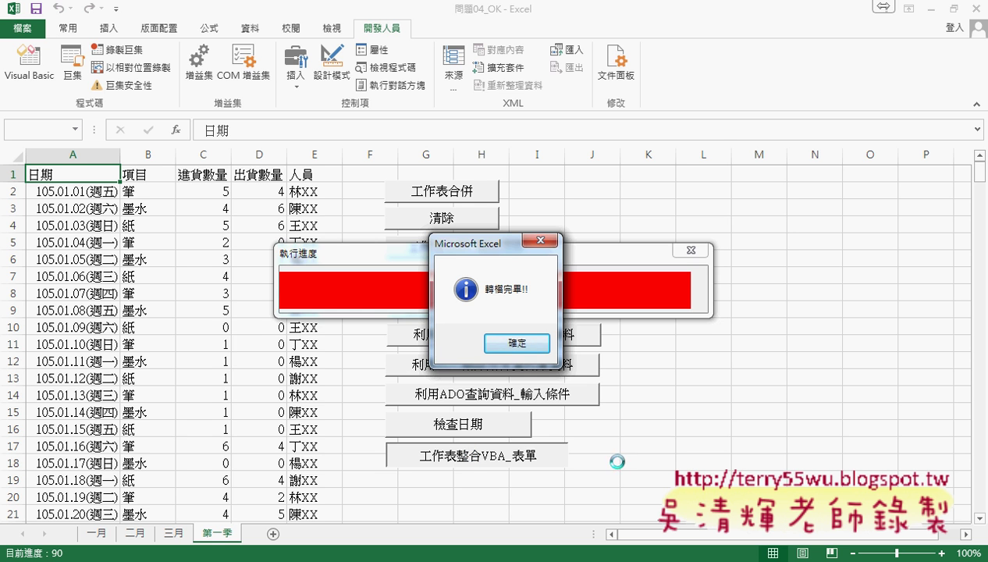
{"action": "left_click", "coordinate": [517, 344]}
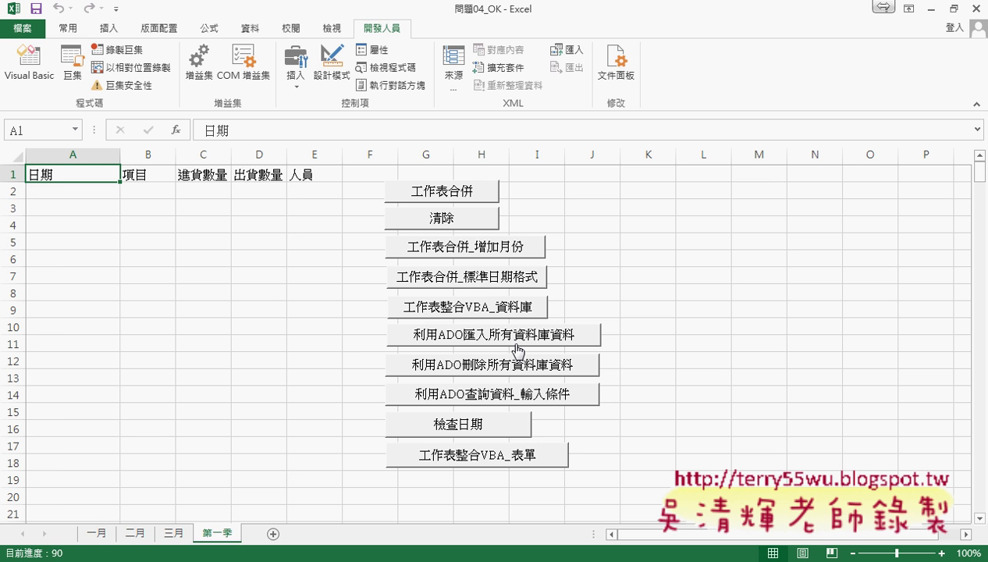
{"action": "left_click", "coordinate": [473, 277]}
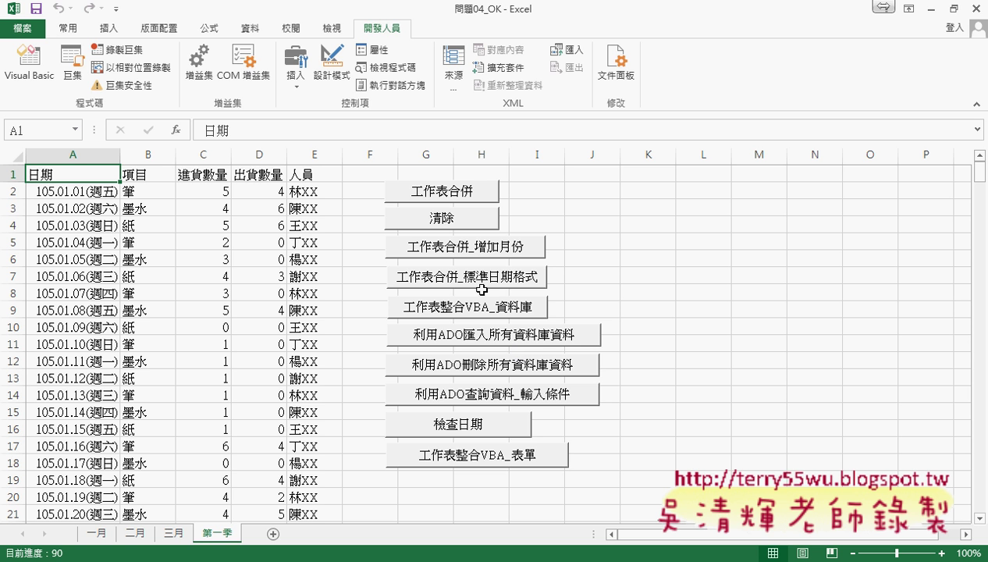
{"action": "left_click", "coordinate": [471, 312]}
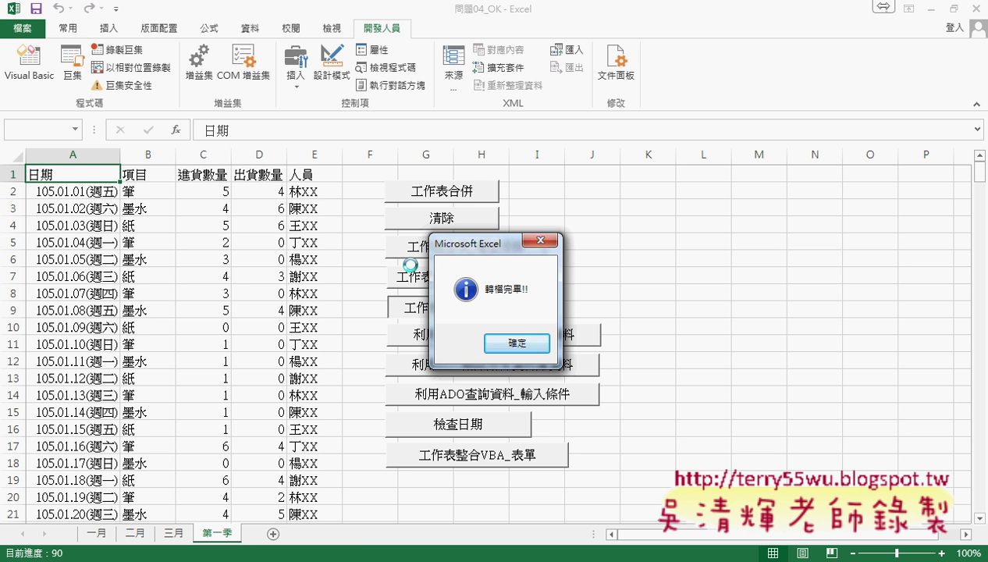
{"action": "left_click", "coordinate": [516, 343]}
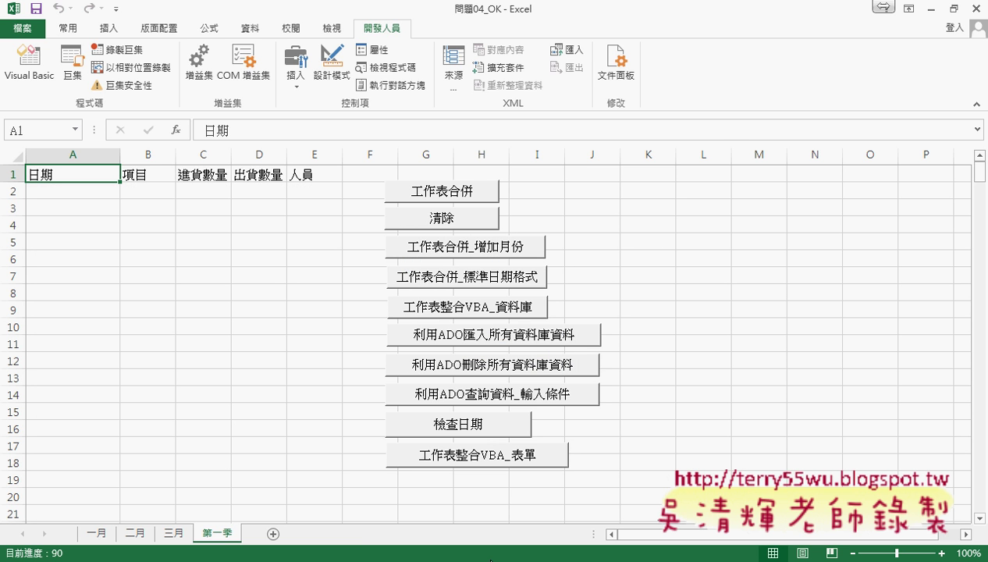
Step: Bring up the 程式碼 Google Docs notes in Chrome, scrolled to the 檢查日期 code and 執行進度 form image
{"action": "key", "text": "alt+Tab"}
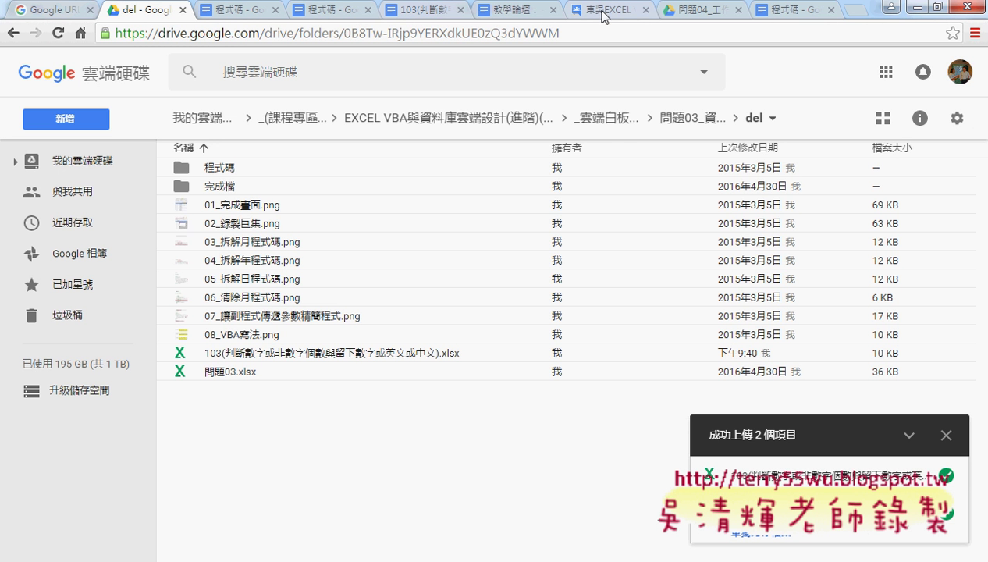
{"action": "left_click", "coordinate": [774, 13]}
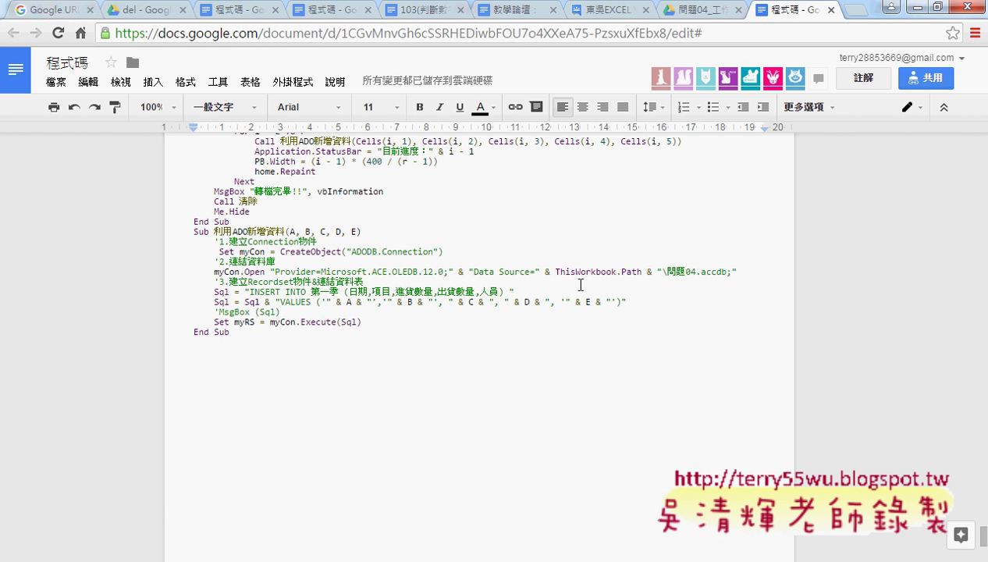
{"action": "scroll", "coordinate": [580, 285], "scroll_direction": "up", "scroll_amount": 1}
{"action": "scroll", "coordinate": [580, 285], "scroll_direction": "up", "scroll_amount": 3}
{"action": "scroll", "coordinate": [580, 285], "scroll_direction": "up", "scroll_amount": 1}
{"action": "scroll", "coordinate": [579, 285], "scroll_direction": "up", "scroll_amount": 4}
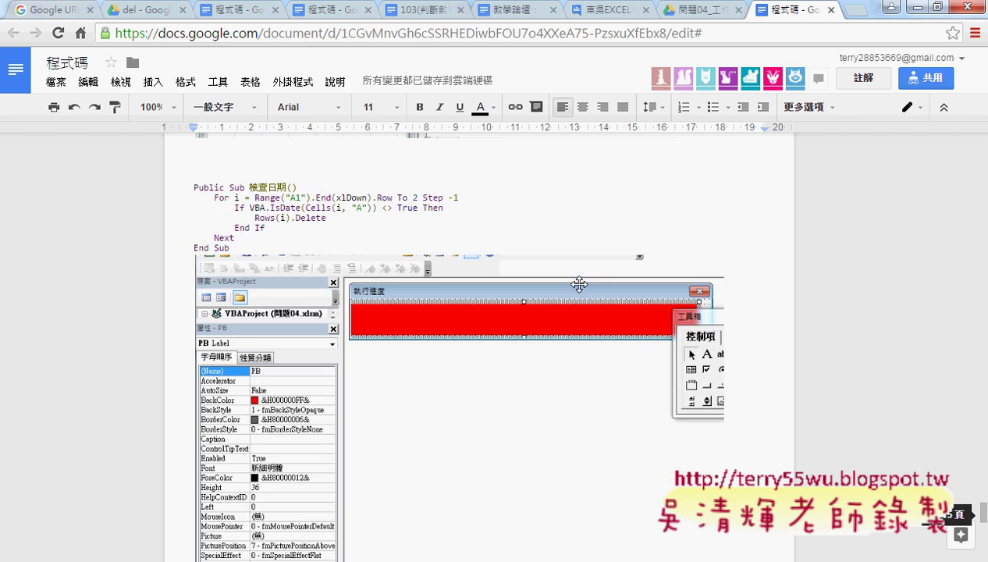
{"action": "scroll", "coordinate": [580, 285], "scroll_direction": "up", "scroll_amount": 1}
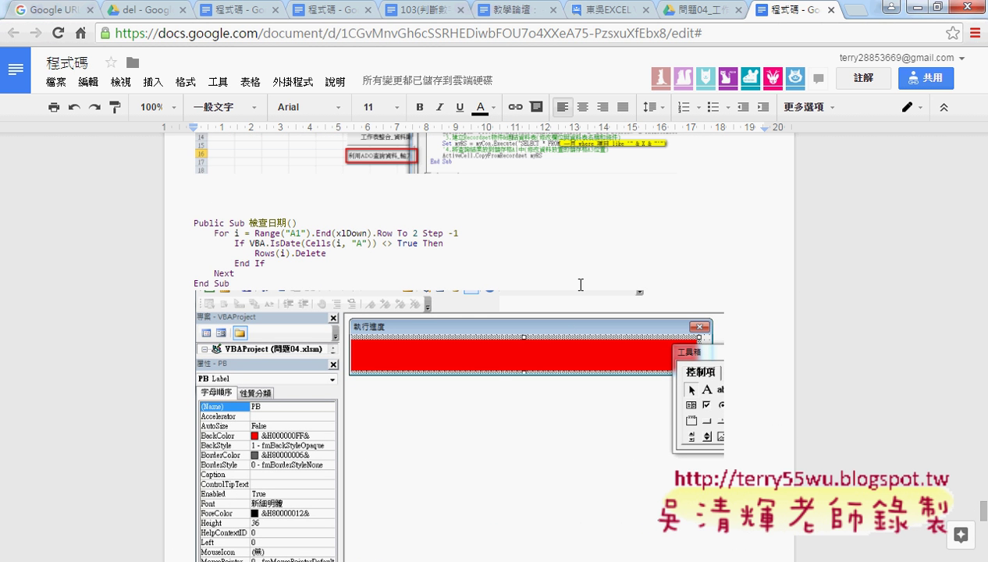